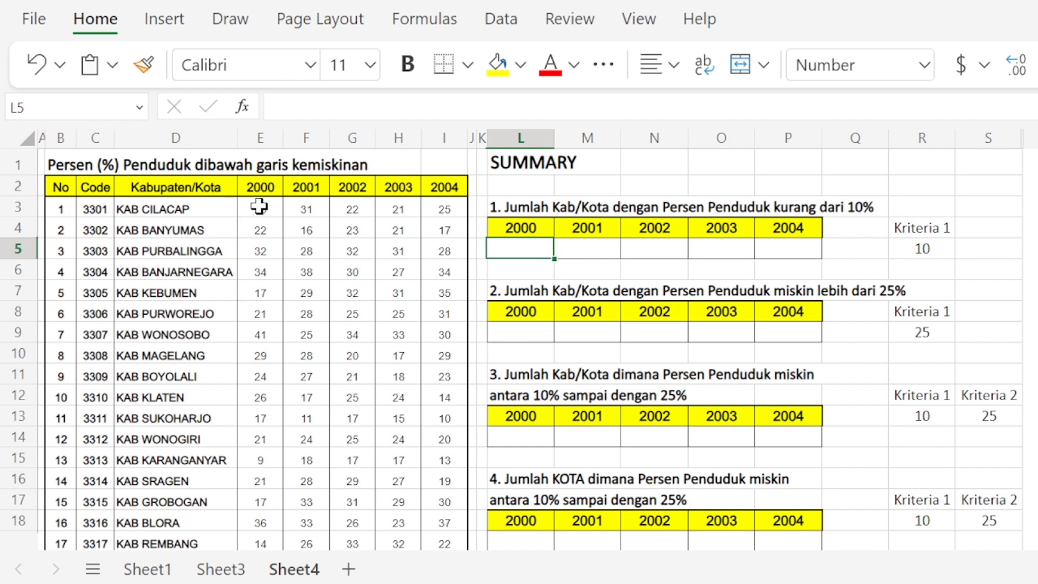
Step: Examine the poverty percentage table's year headings, regency codes and yearly values on Sheet4
left_click_drag(260, 187, 422, 187)
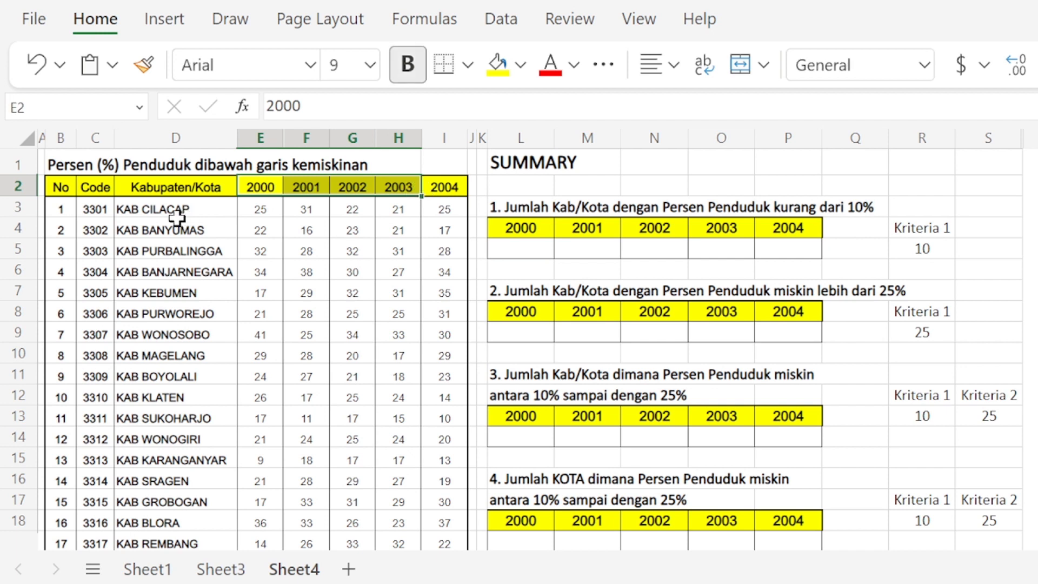
left_click_drag(86, 209, 85, 504)
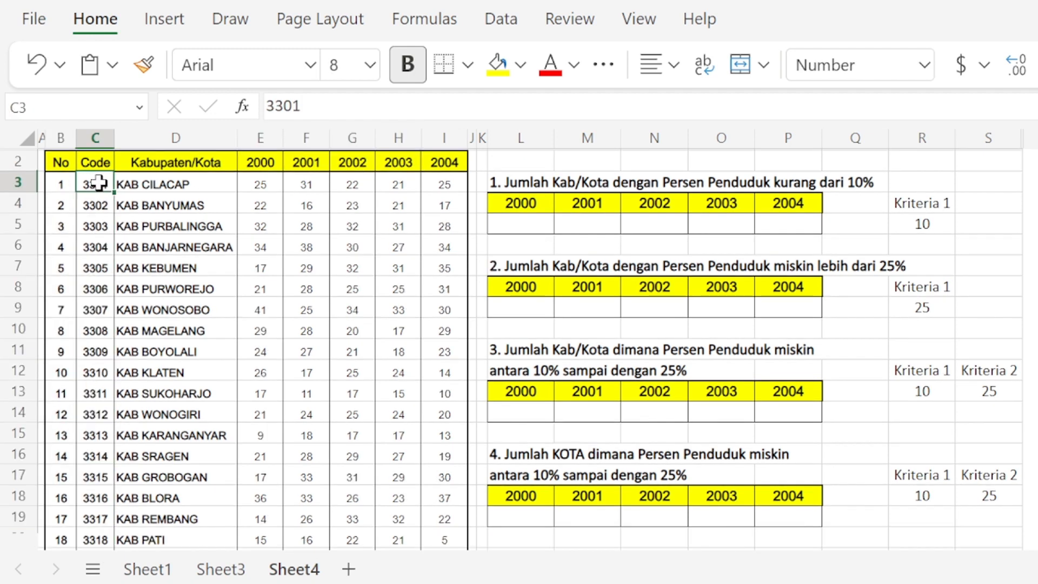
left_click_drag(100, 187, 94, 287)
left_click(258, 183)
left_click_drag(258, 183, 373, 242)
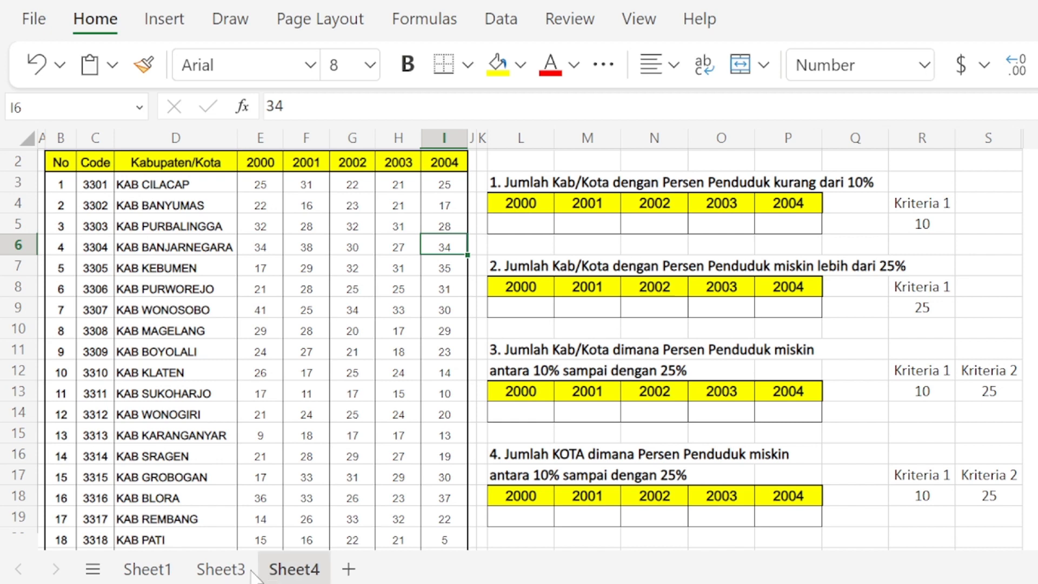
Step: Review the list of criteria operators on Sheet3, then return to the summary on Sheet4
left_click(221, 569)
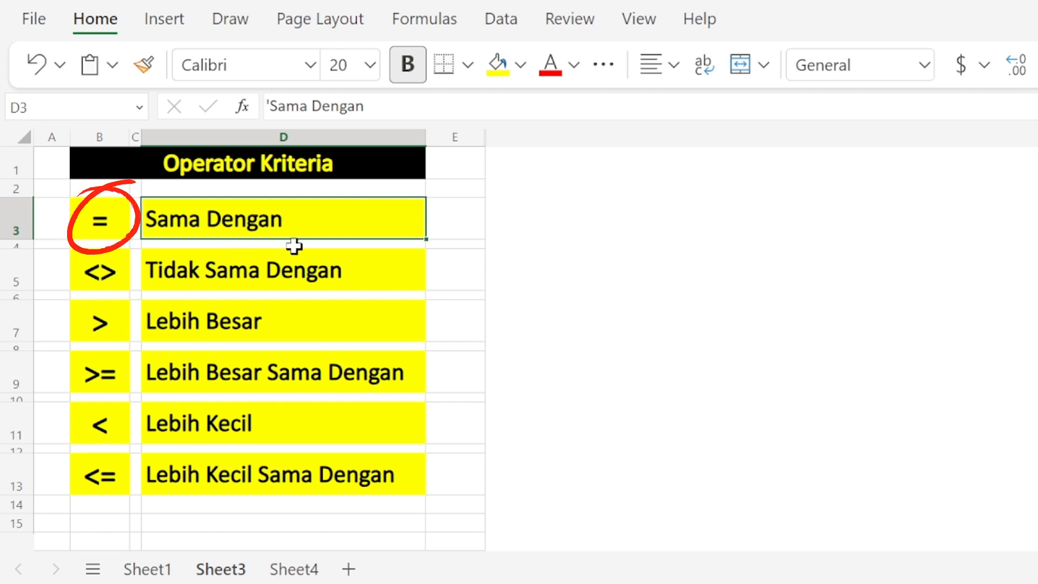
left_click(282, 329)
left_click(280, 373)
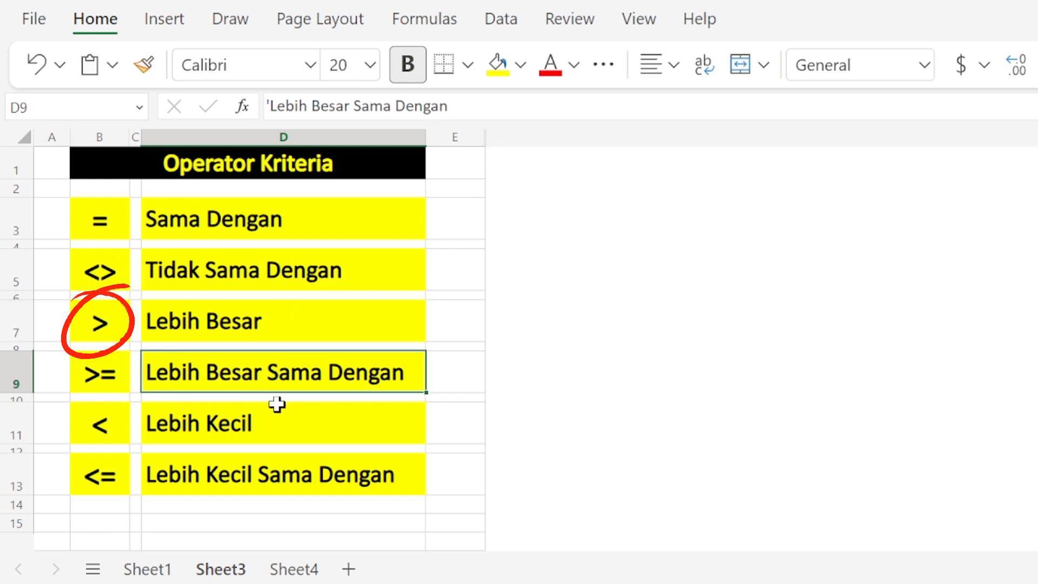
left_click(272, 428)
left_click(289, 477)
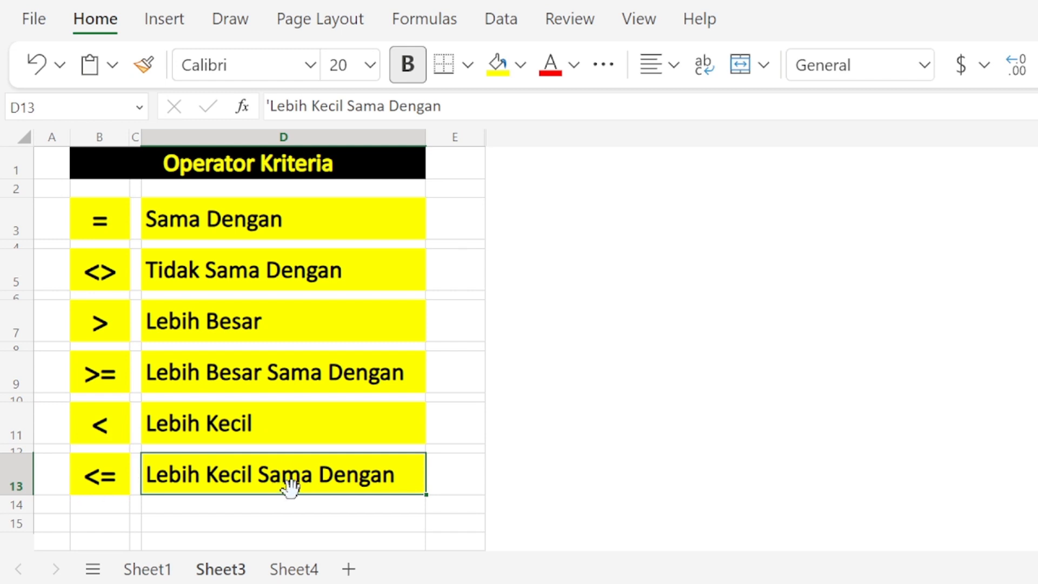
left_click(294, 569)
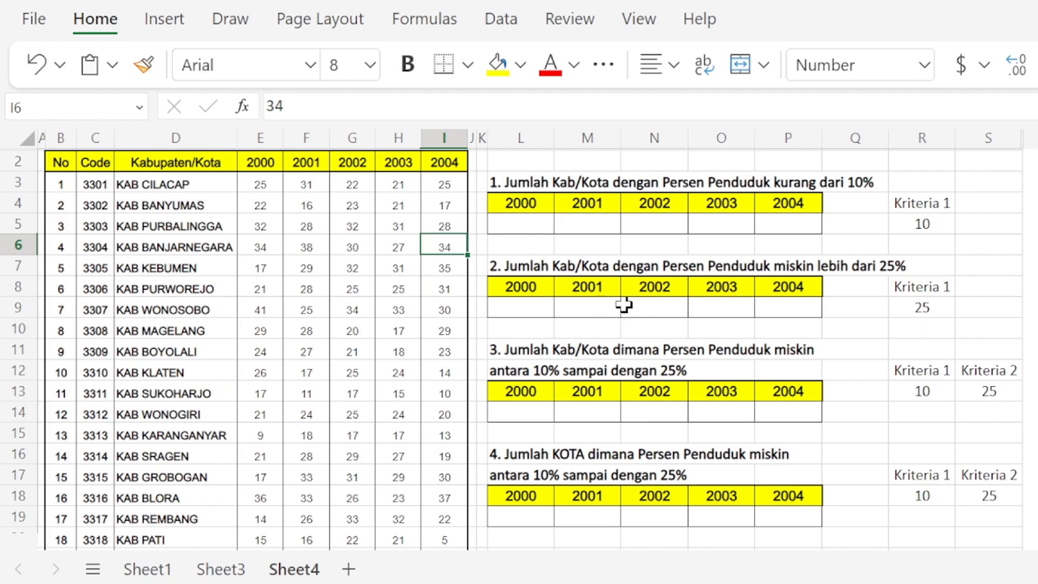
Step: In L5, count the year-2000 percentages under 10 with the formula =COUNTIF(E3:E37,"<10")
scroll(626, 305, "up", 1)
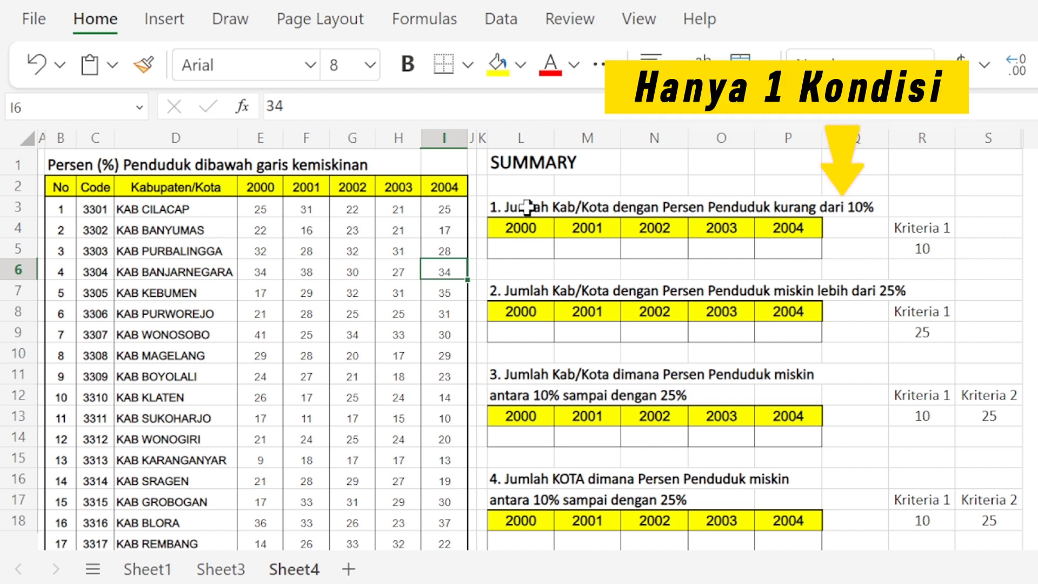
left_click(535, 250)
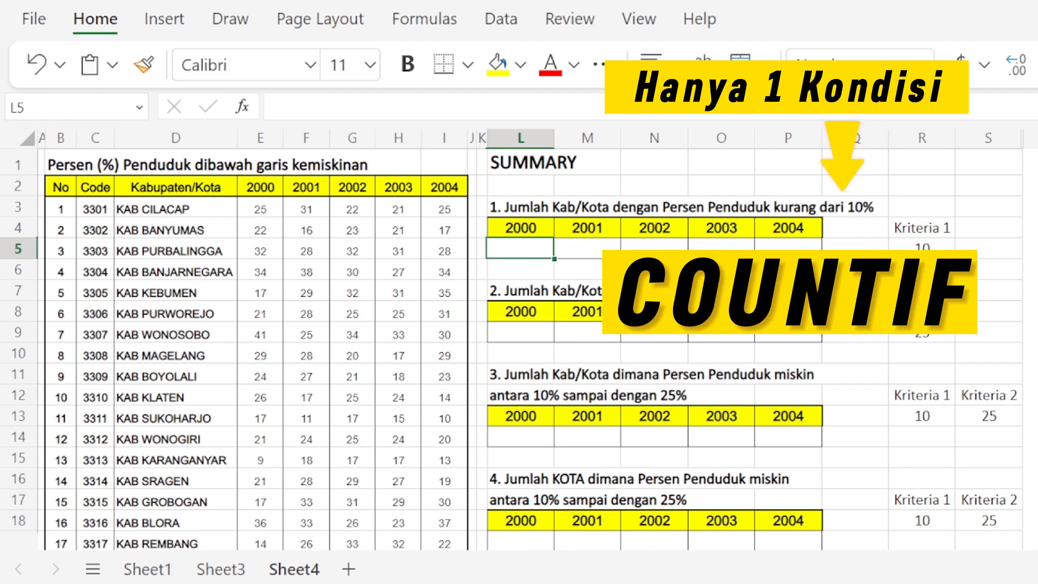
type("=COUNTIF")
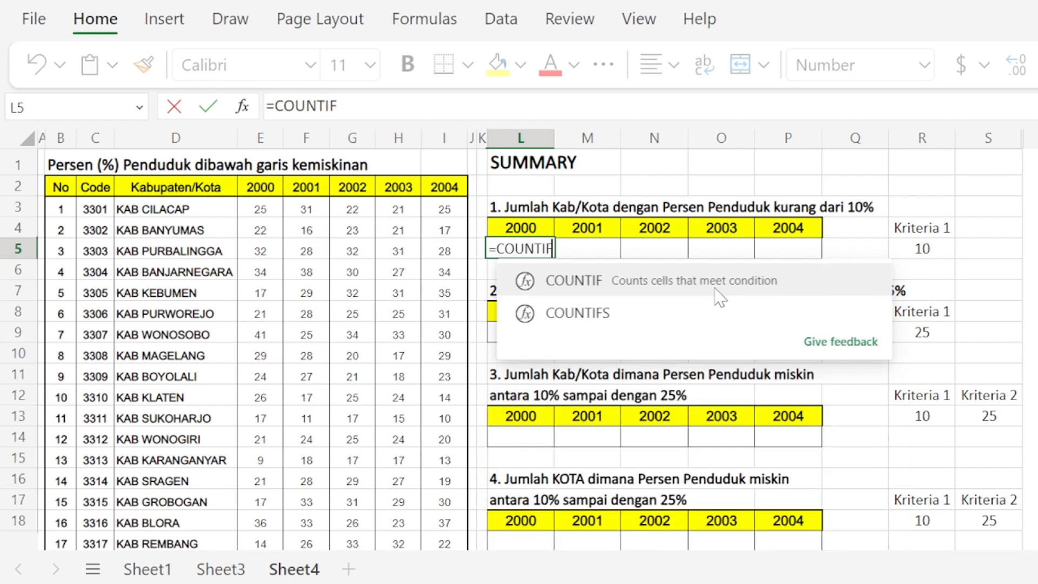
type("(")
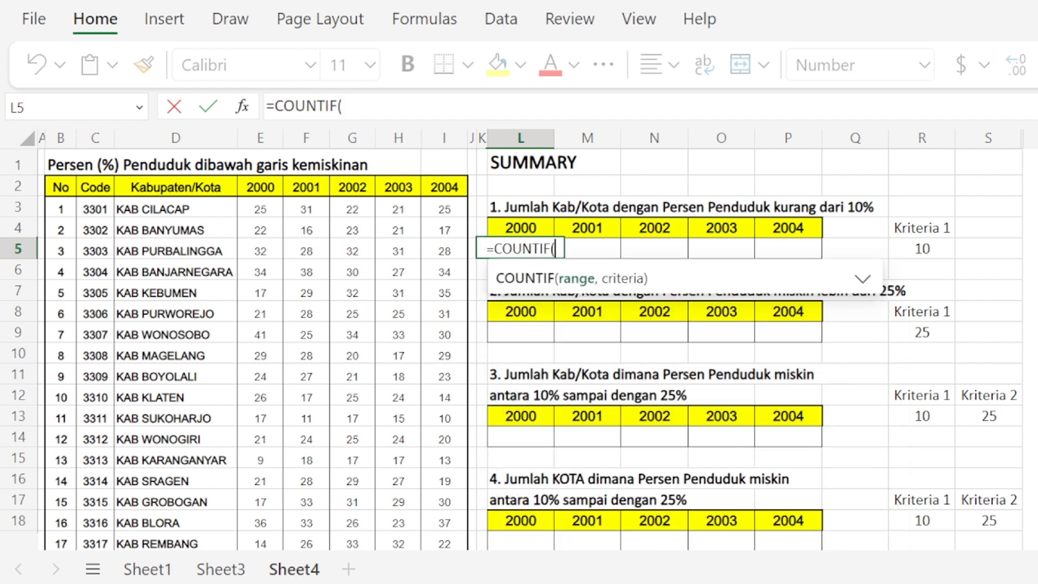
left_click_drag(257, 212, 258, 382)
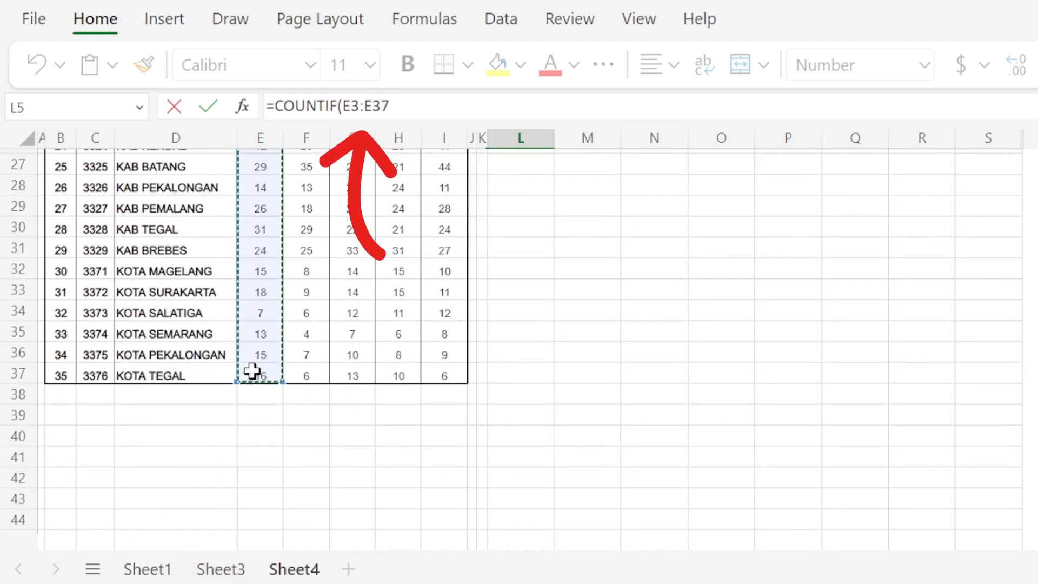
left_click(392, 105)
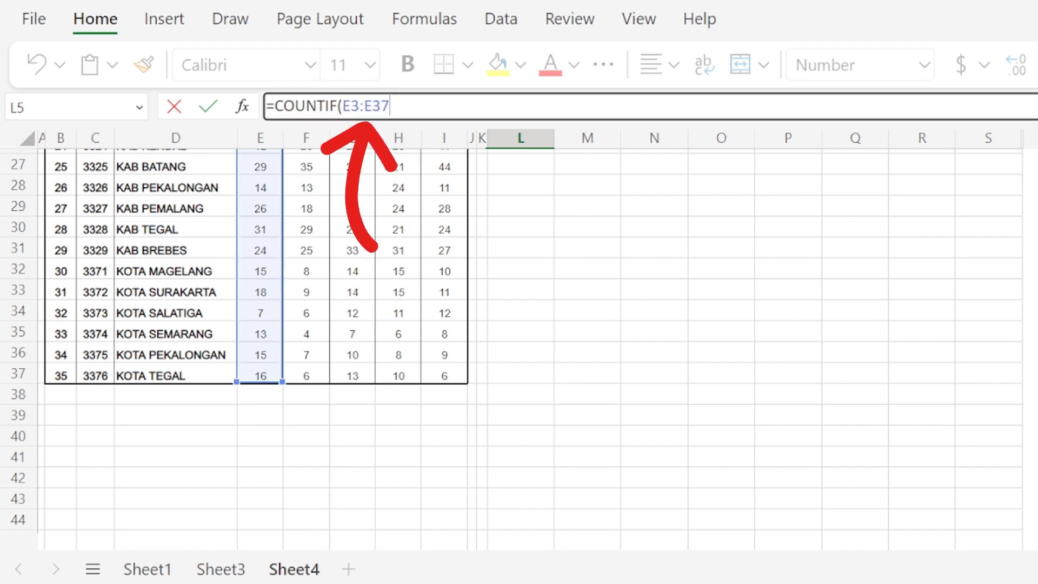
type(",")
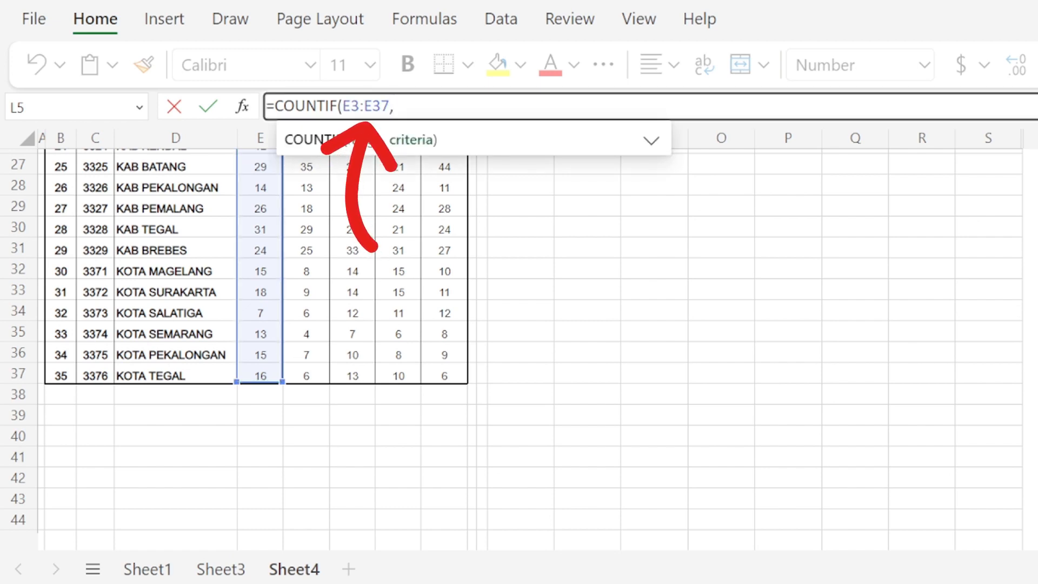
scroll(519, 346, "up", 9)
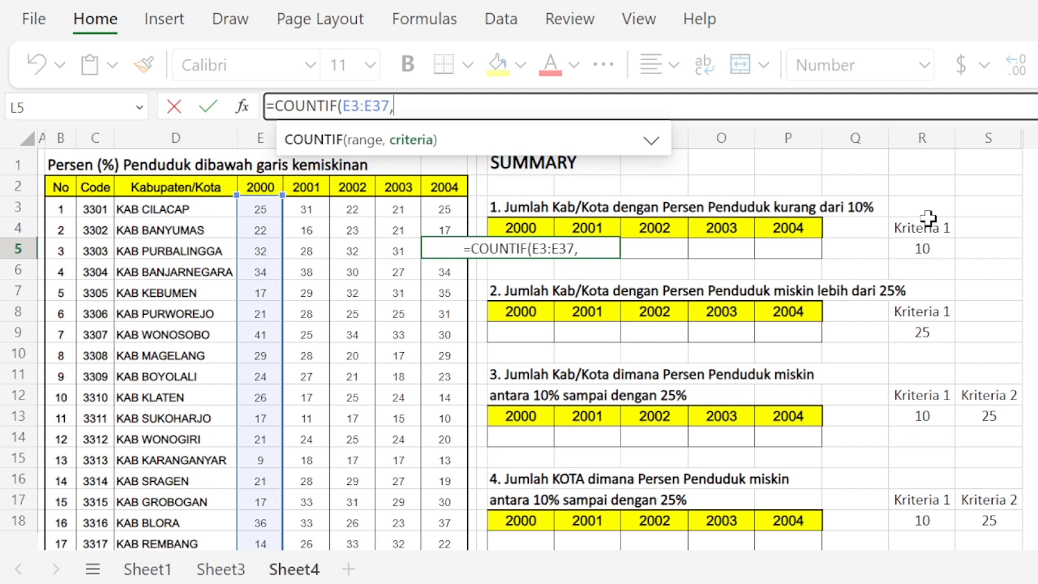
type("\"")
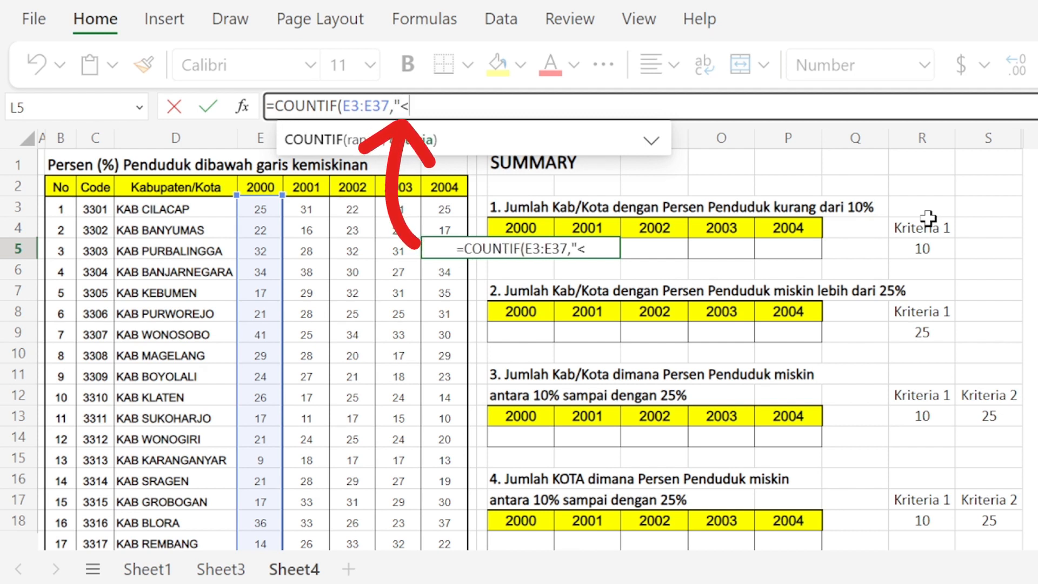
type("<10")
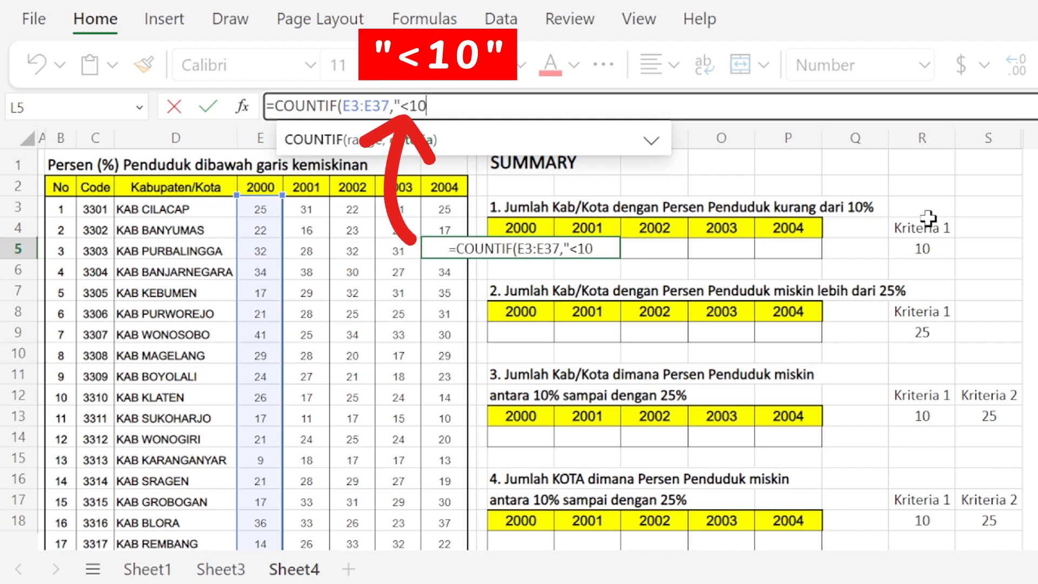
type("\"")
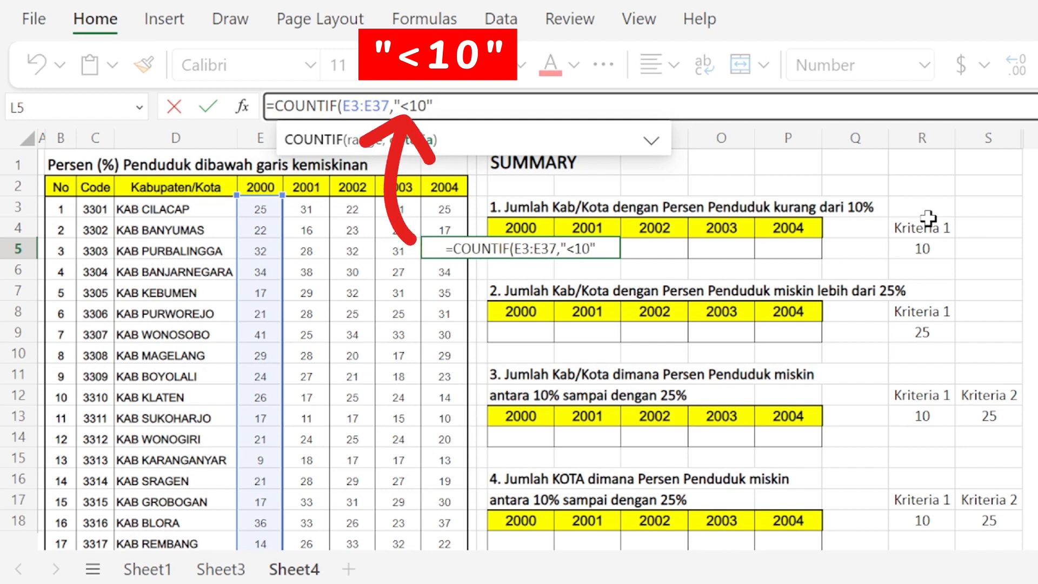
type(")")
key("Return")
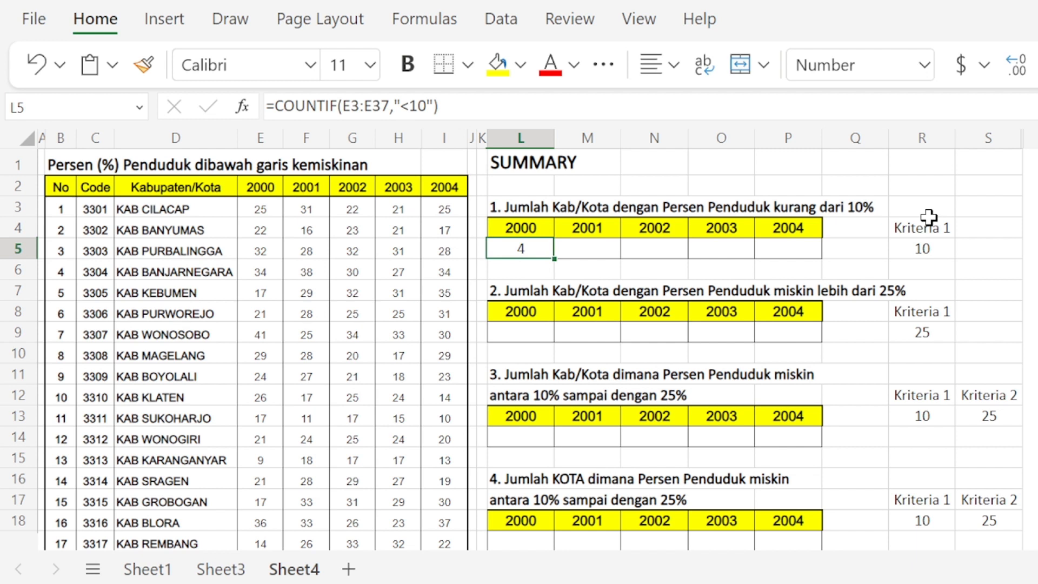
Step: Copy the L5 COUNTIF formula across to P5 to fill the counts for 2001 through 2004
key("ctrl+c")
key("shift+Right")
key("shift+Right")
key("shift+Right")
key("shift+Right")
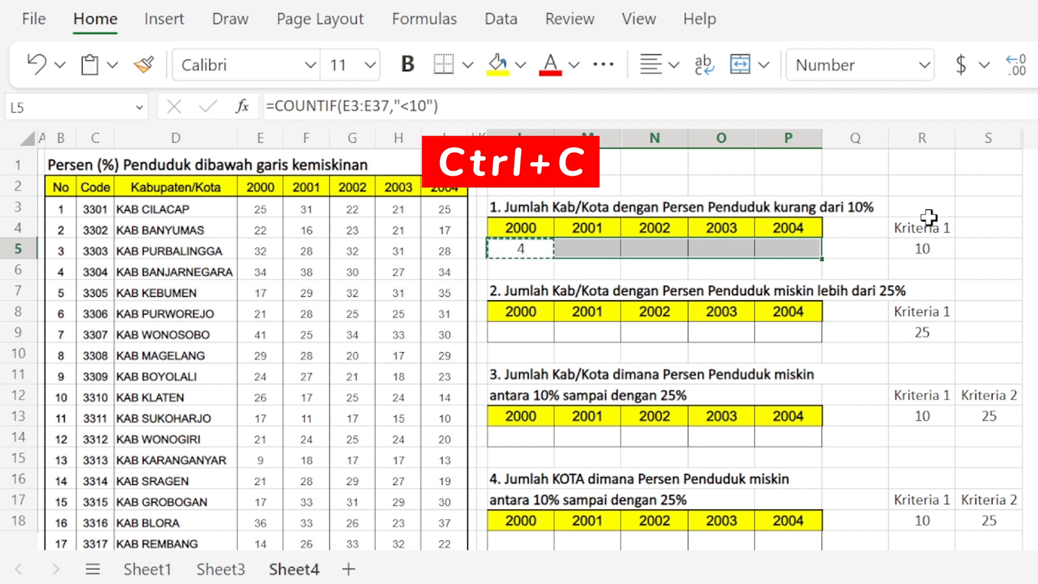
key("ctrl+v")
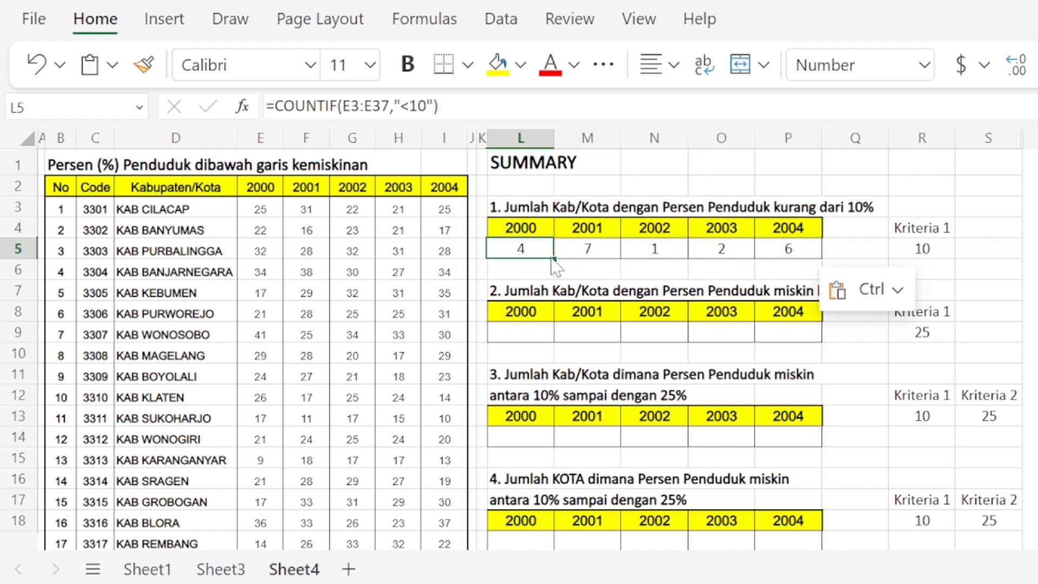
Step: Replace the fixed 10 in L5's criterion with a reference to the Kriteria 1 cell, giving =COUNTIF(E3:E37,"<"&R5)
double_click(523, 249)
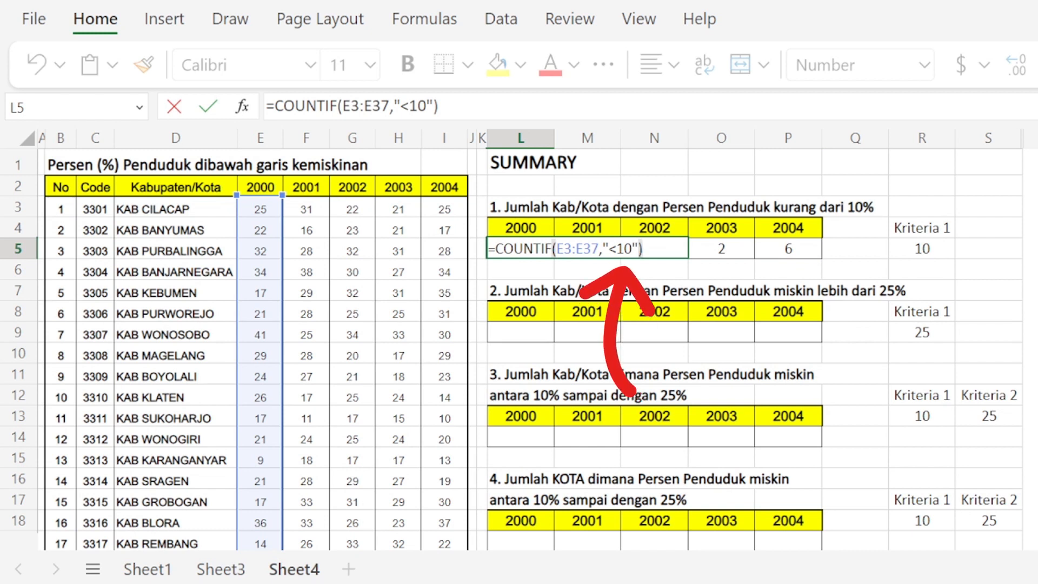
key("shift+Right")
key("shift+Right")
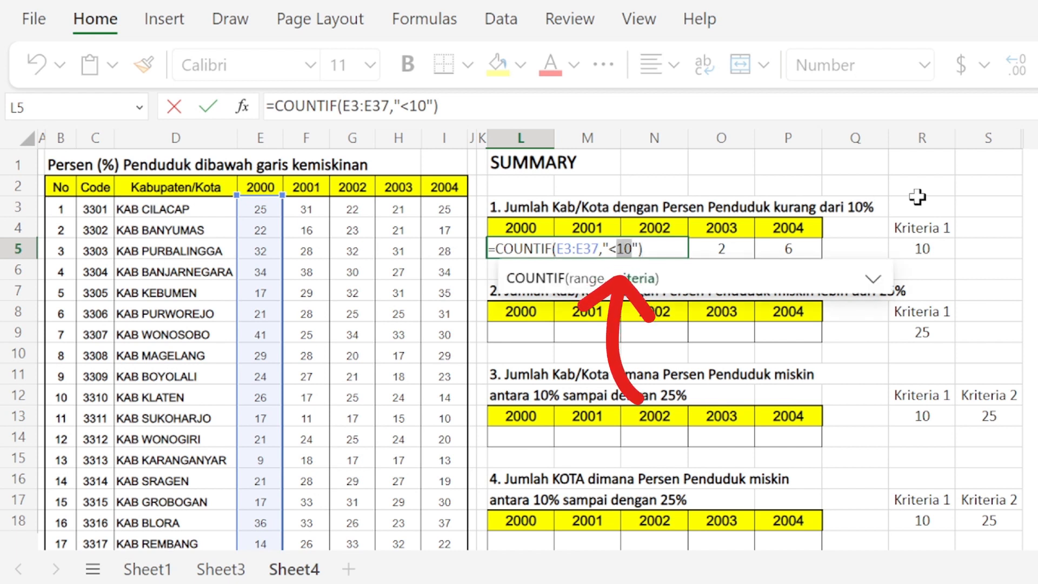
key("BackSpace")
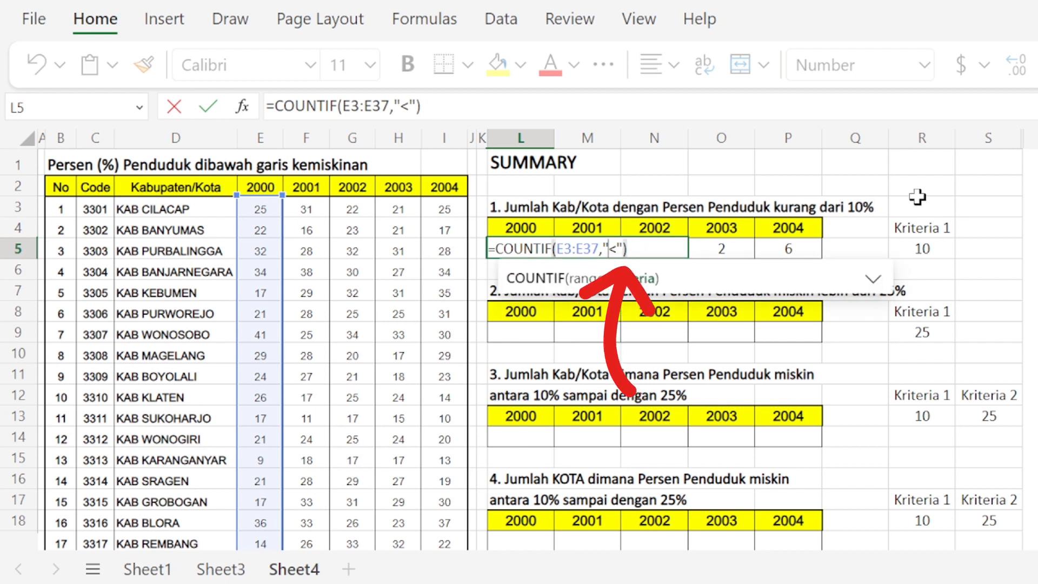
key("Left")
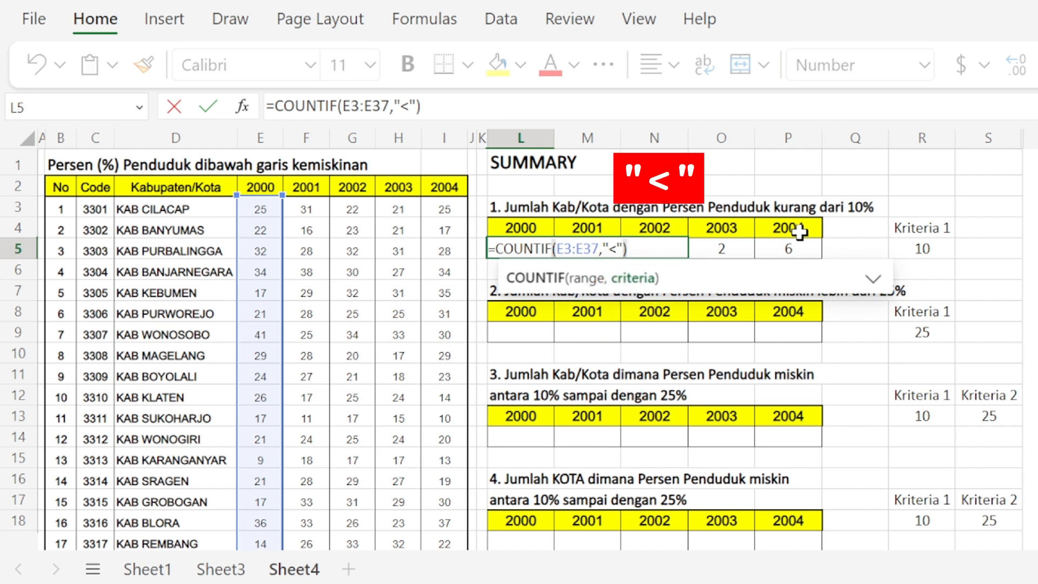
key("shift+Right")
key("Right")
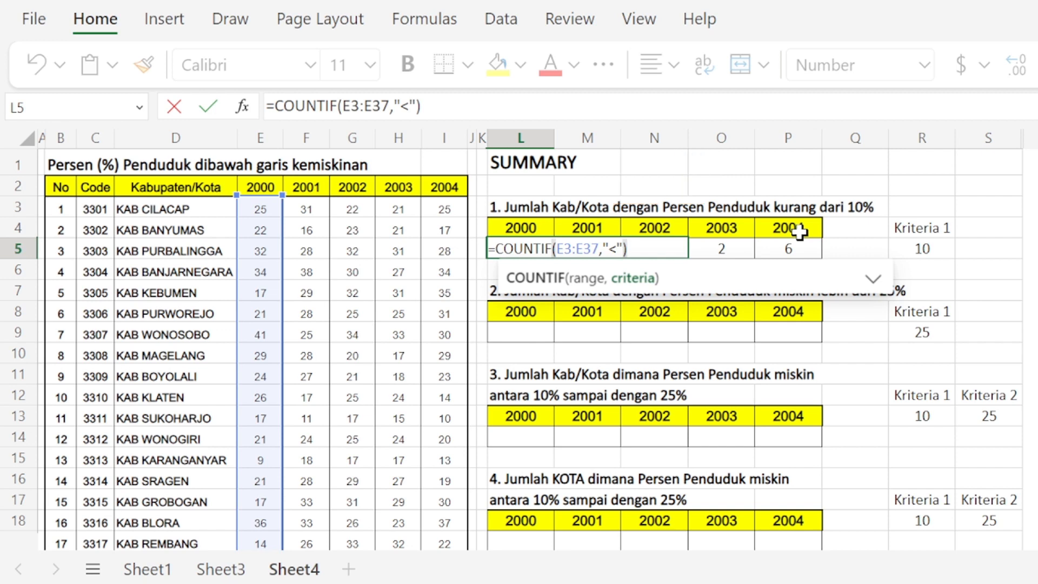
type("R5")
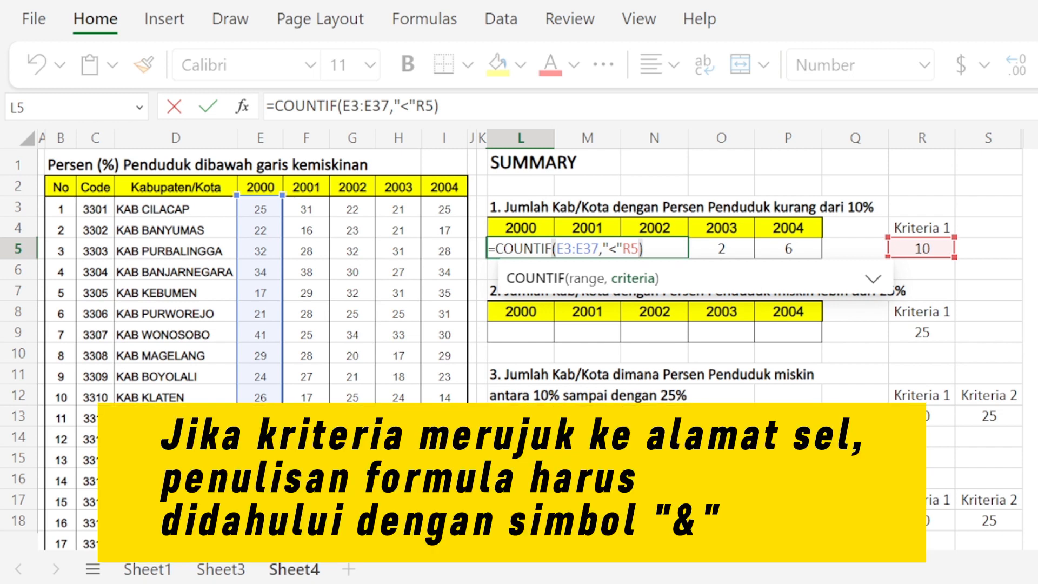
left_click(622, 249)
type("&")
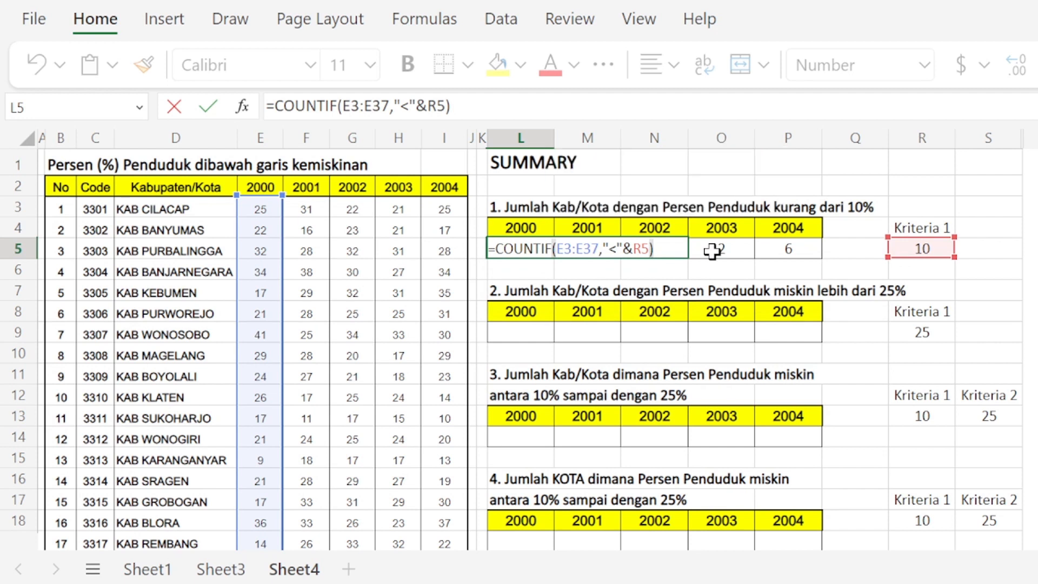
key("Return")
key("Up")
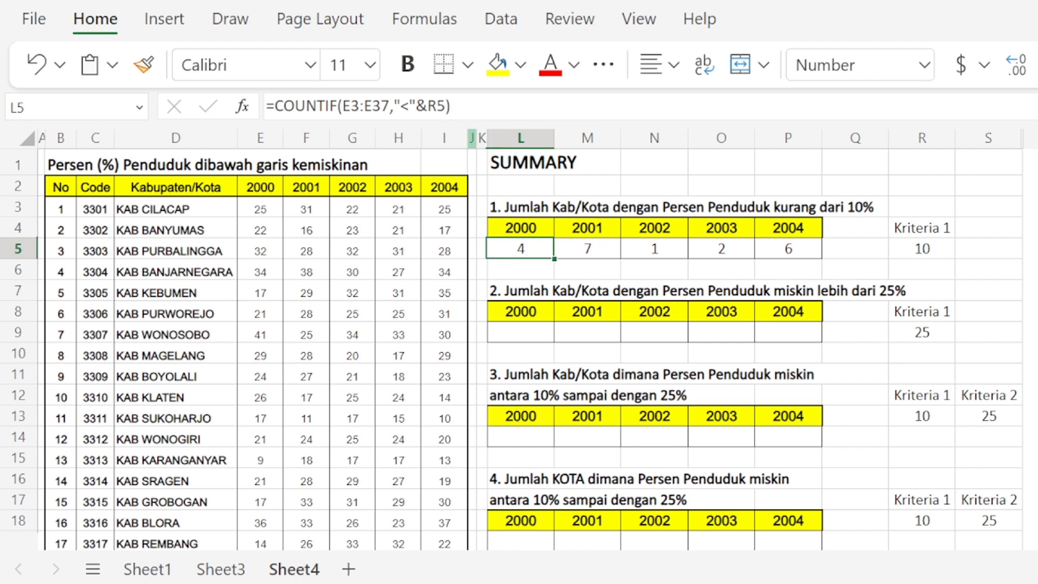
Step: Make the criterion reference in L5 absolute, so the formula reads =COUNTIF(E3:E37,"<"&$R$5)
key("F2")
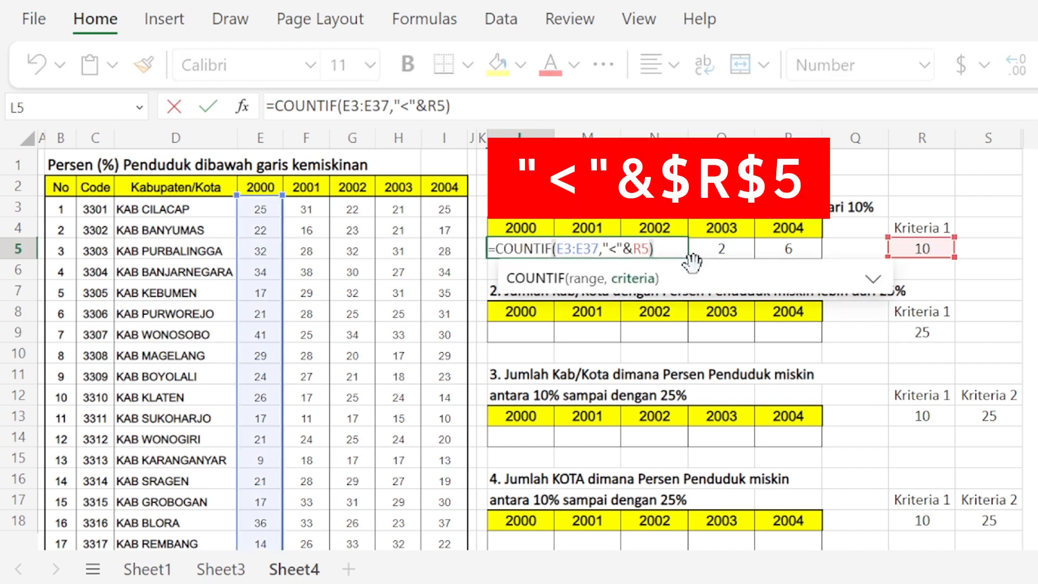
type("$")
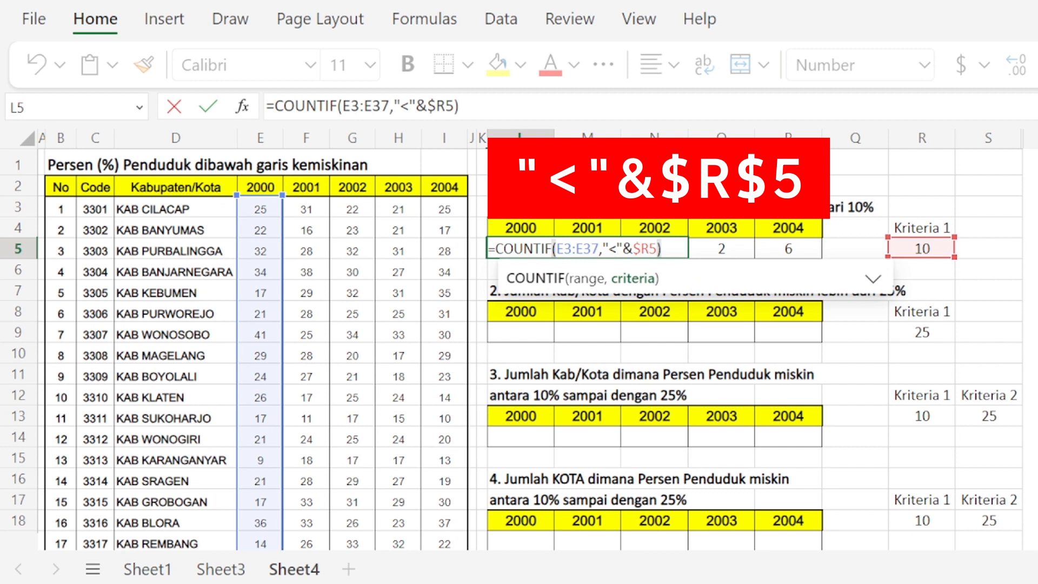
key("Right")
type("$")
key("Return")
key("Up")
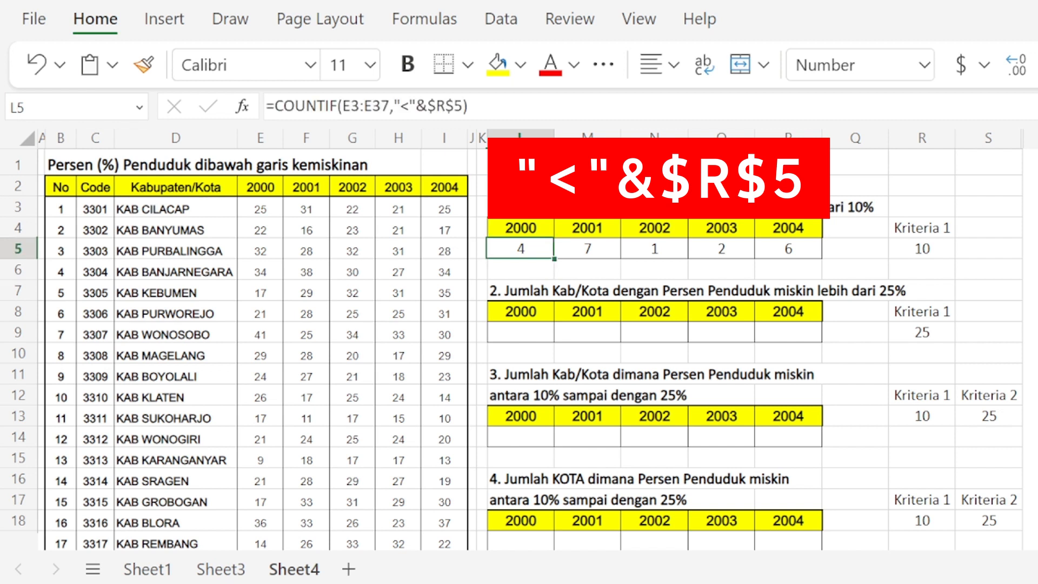
Step: Copy the L5 formula with the absolute criterion reference across to P5 and check the pasted formulas
key("ctrl+c")
key("shift+Right")
key("shift+Right")
key("shift+Right")
key("shift+Right")
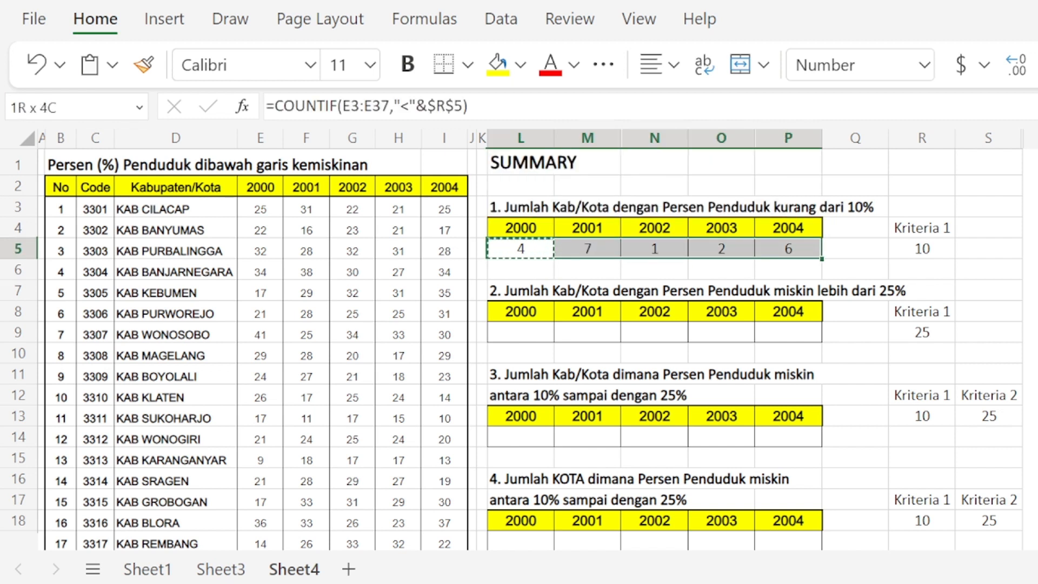
key("ctrl+v")
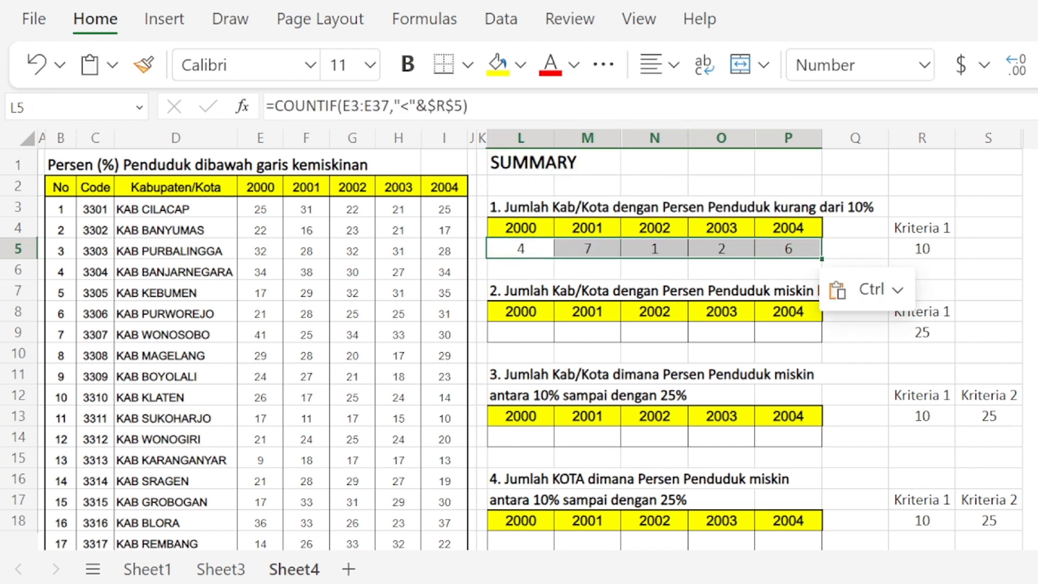
key("Right")
key("Right")
key("Right")
key("Right")
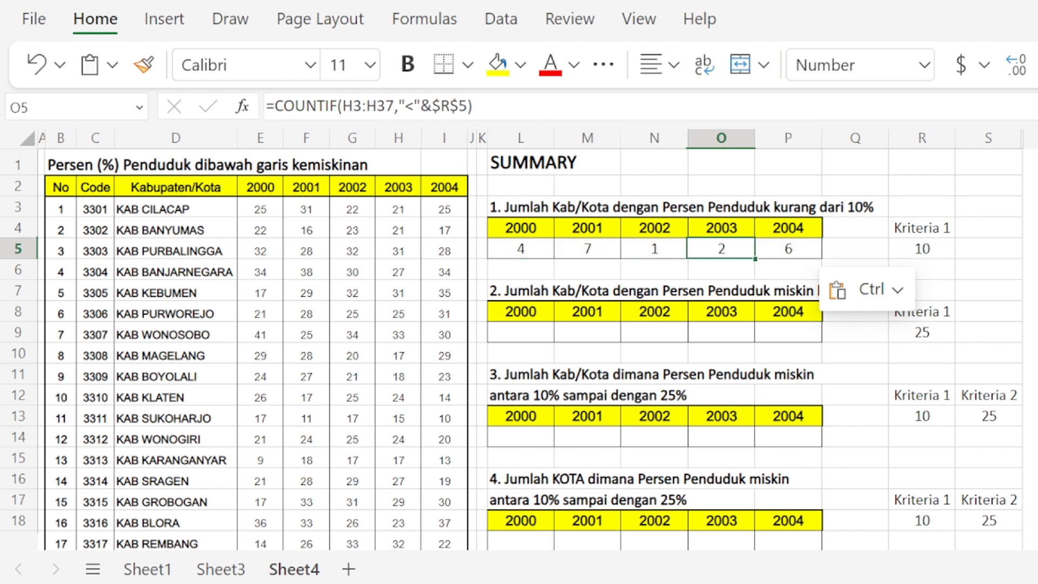
Step: Start a COUNTIF formula in L9 with E3:E37, the 2000 percentages, as its range
key("Left")
key("Left")
key("Left")
key("Left")
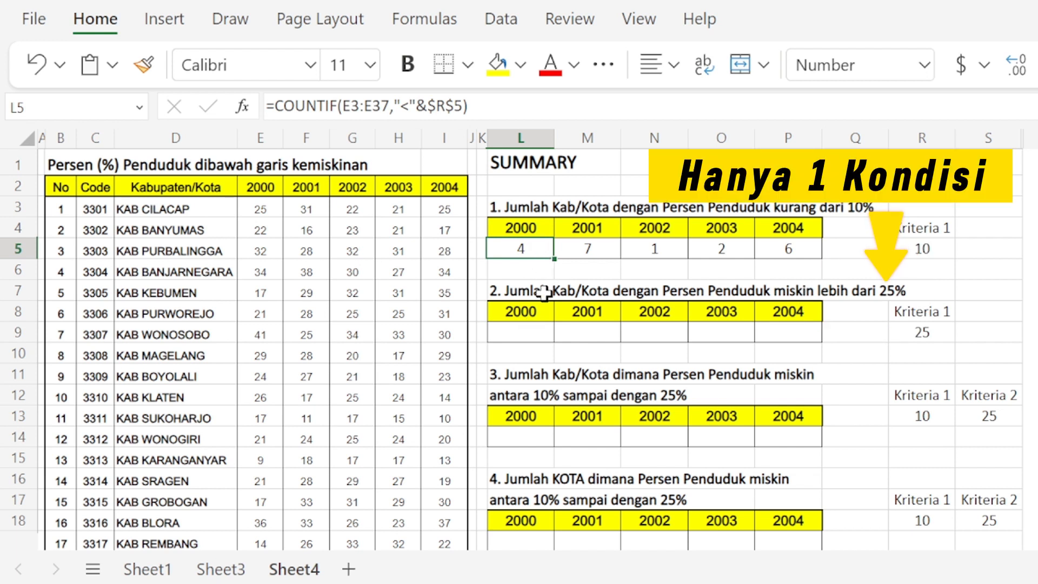
left_click(538, 327)
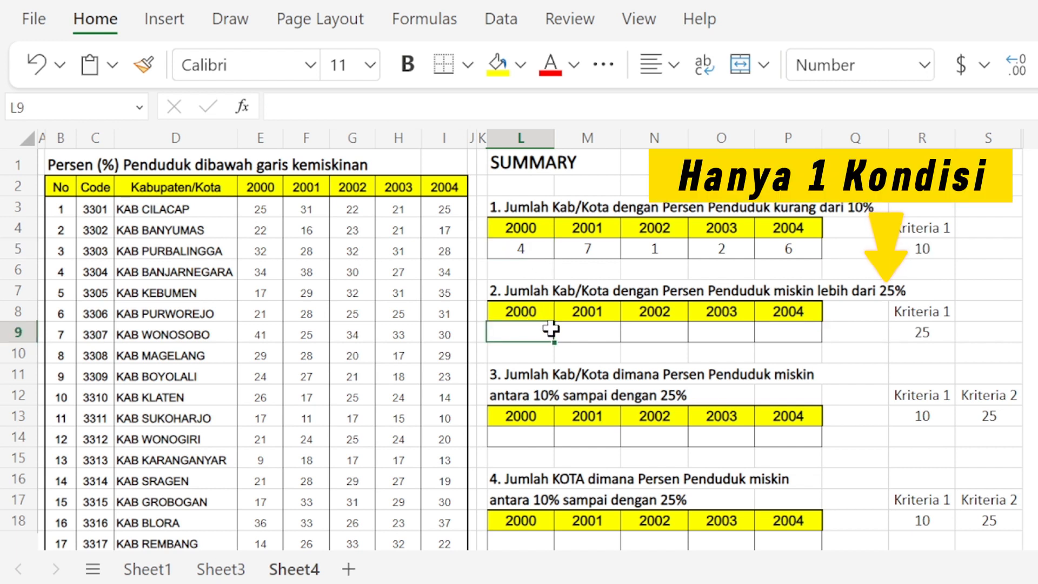
type("=")
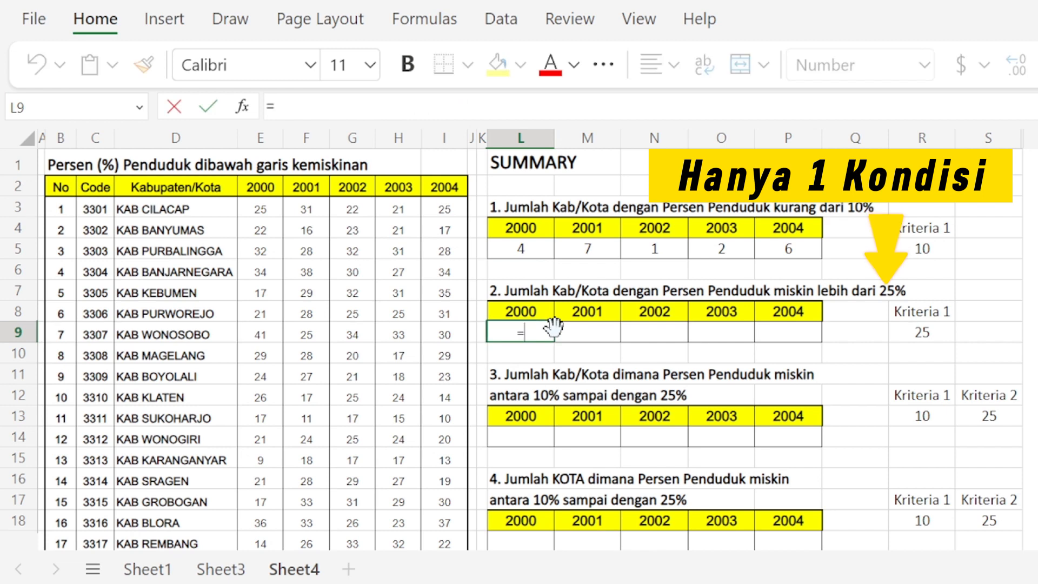
type("COUNTIF(")
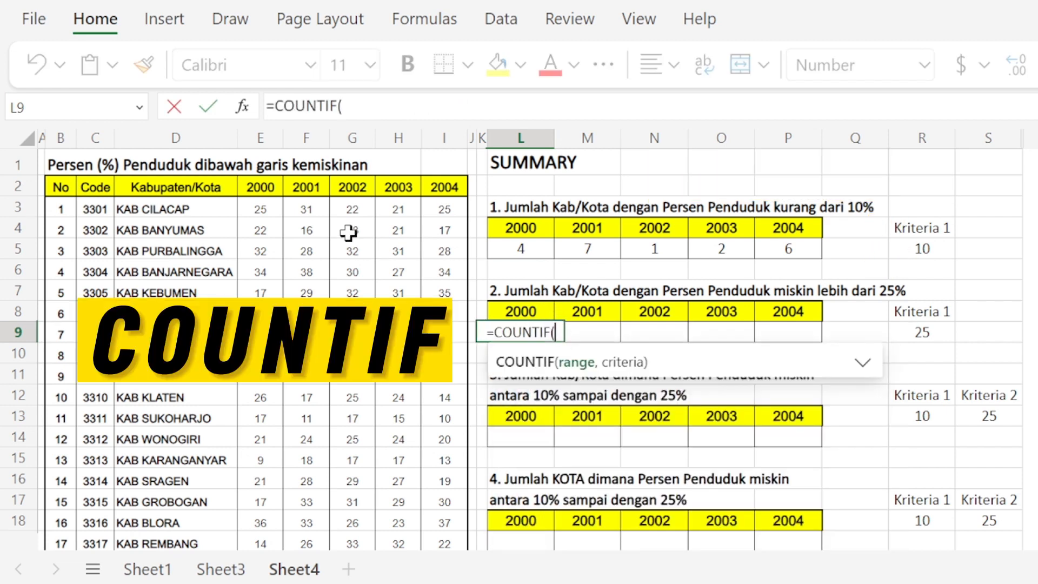
left_click_drag(259, 208, 260, 252)
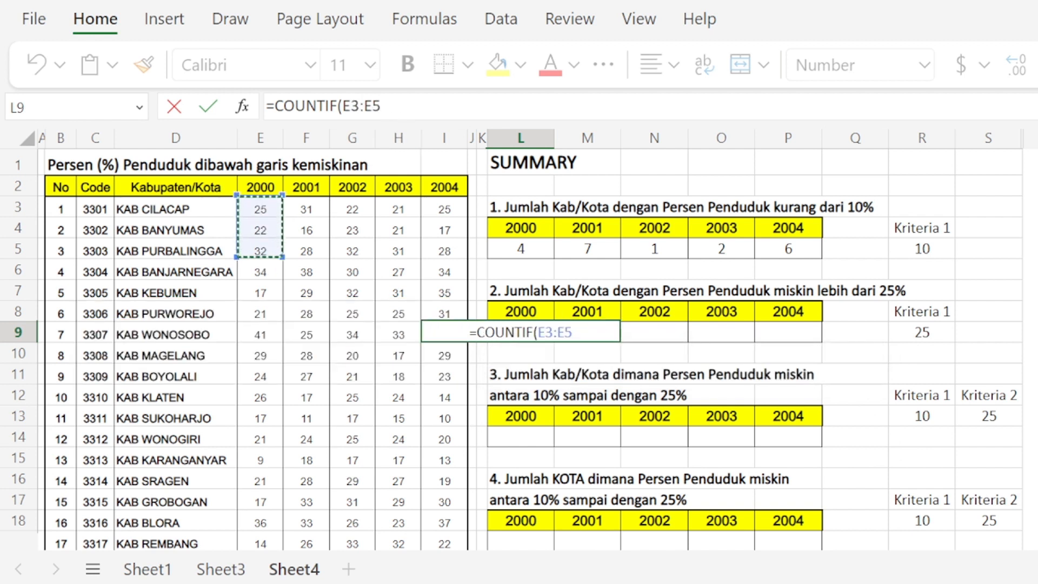
key("BackSpace")
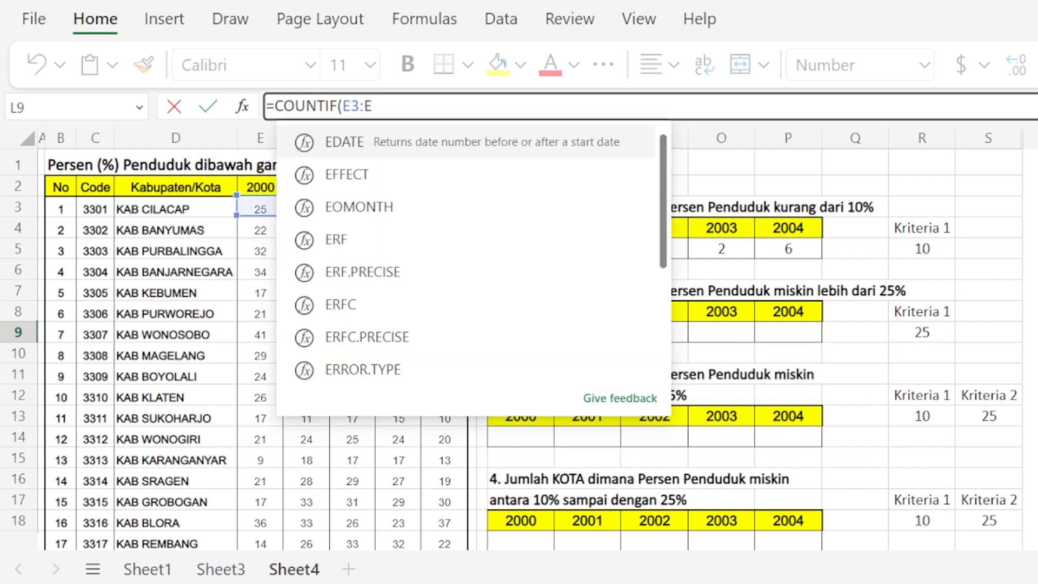
type("37")
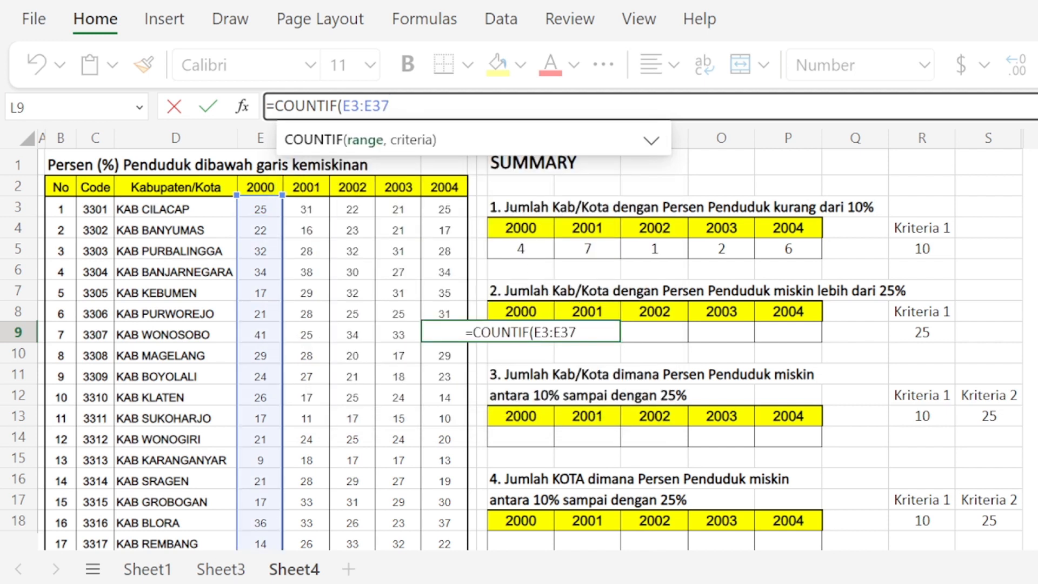
left_click(576, 332)
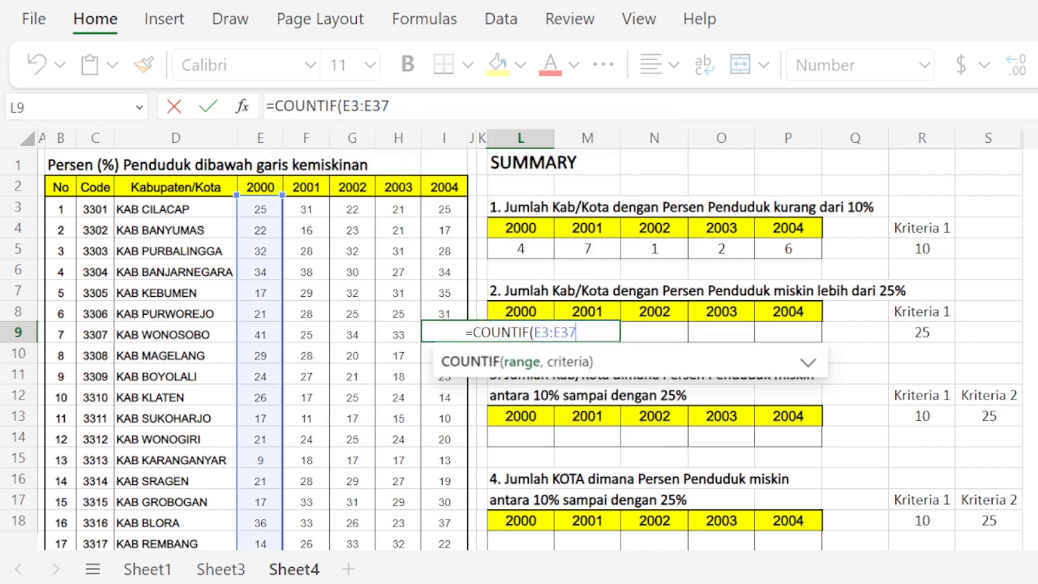
Step: Complete the L9 formula with the criterion ">25", giving =COUNTIF(E3:E37,">25")
type(",")
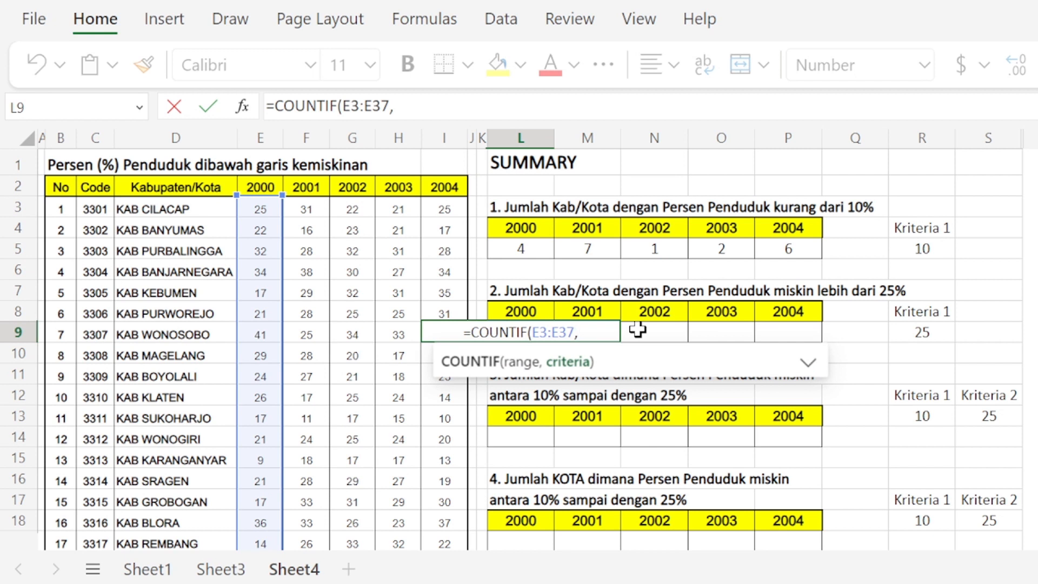
type("\"")
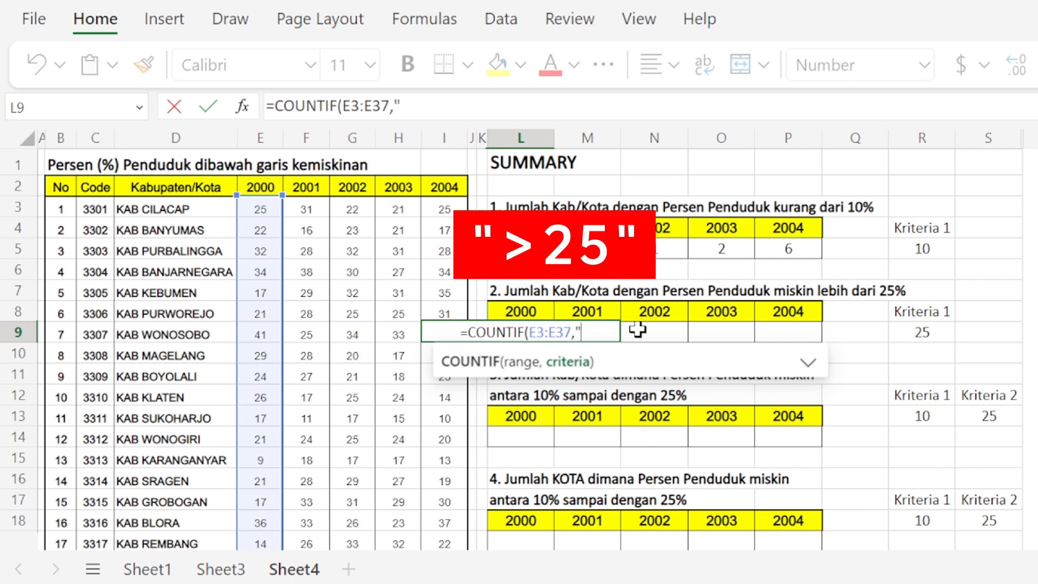
type(">25")
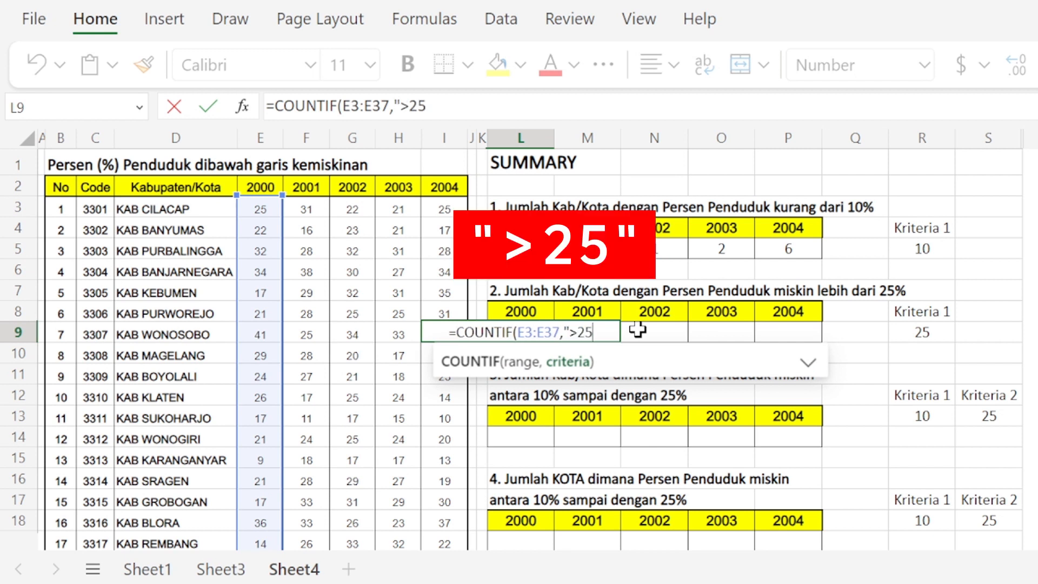
type("\"")
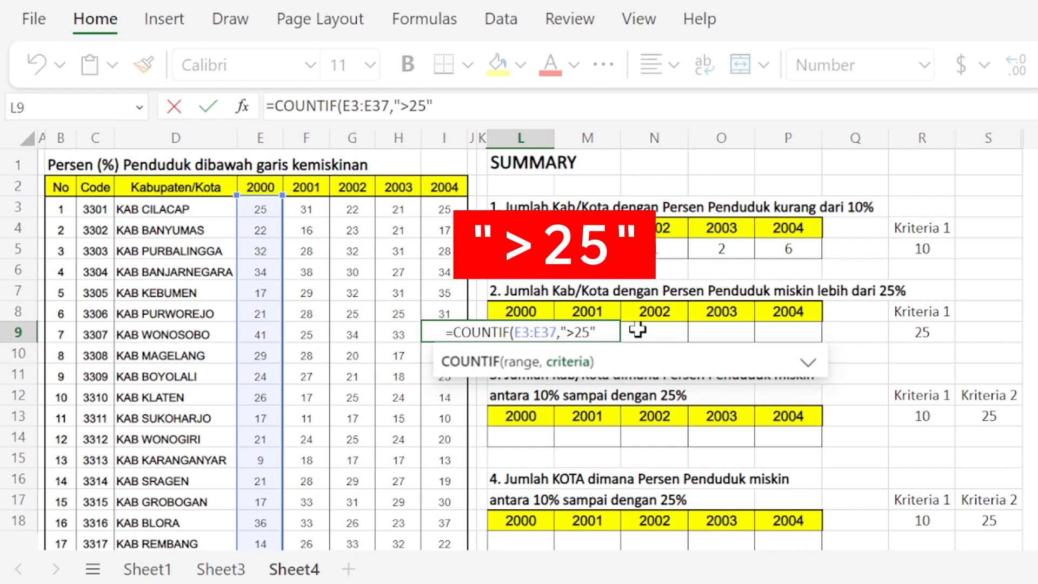
type(")")
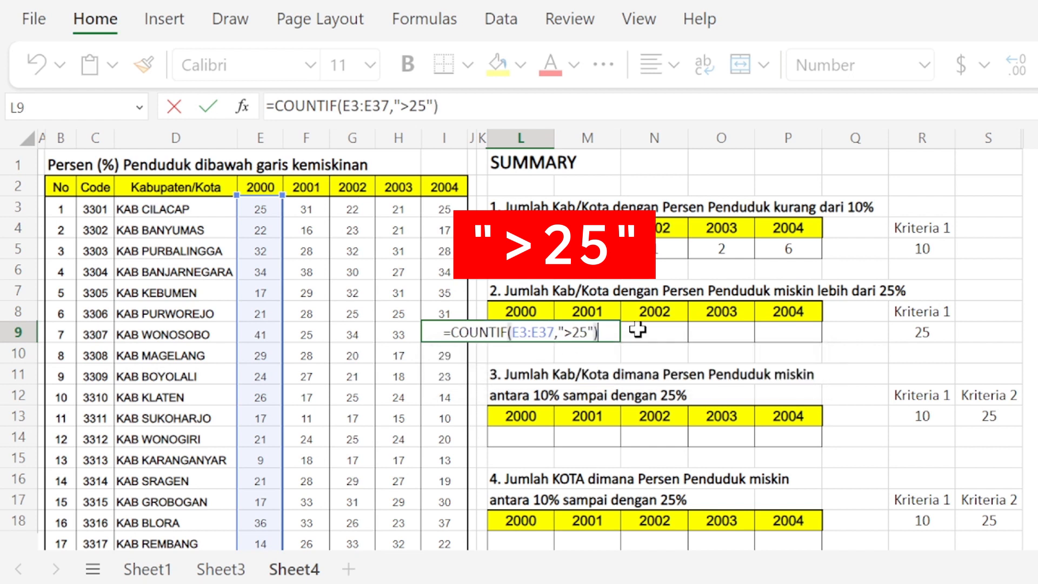
key("Return")
key("Up")
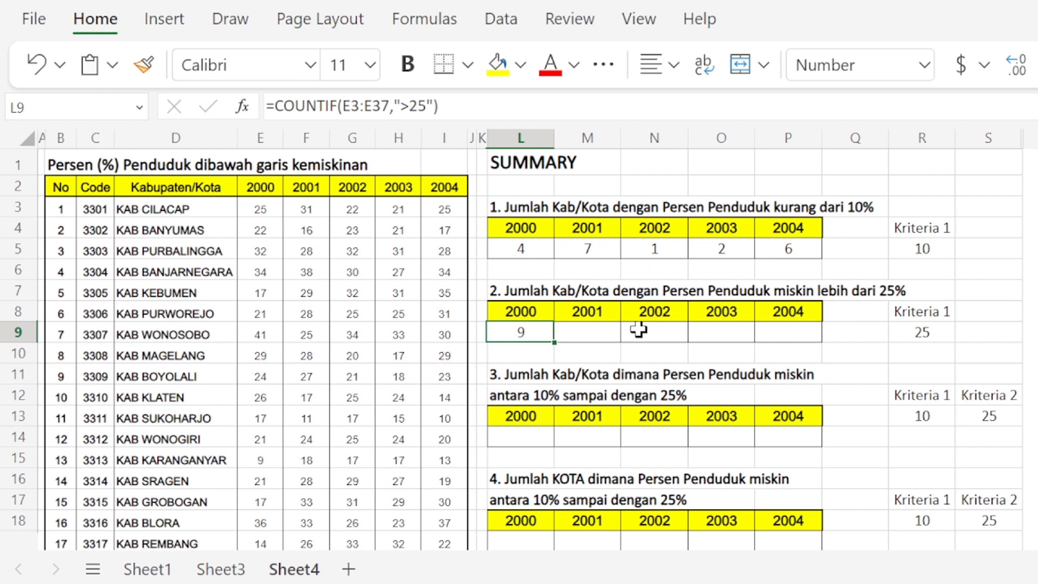
Step: Copy the L9 COUNTIF formula across to P9 to fill the second table's counts for 2001 through 2004
key("ctrl+c")
key("shift+Right")
key("shift+Right")
key("shift+Right")
key("shift+Right")
key("ctrl+v")
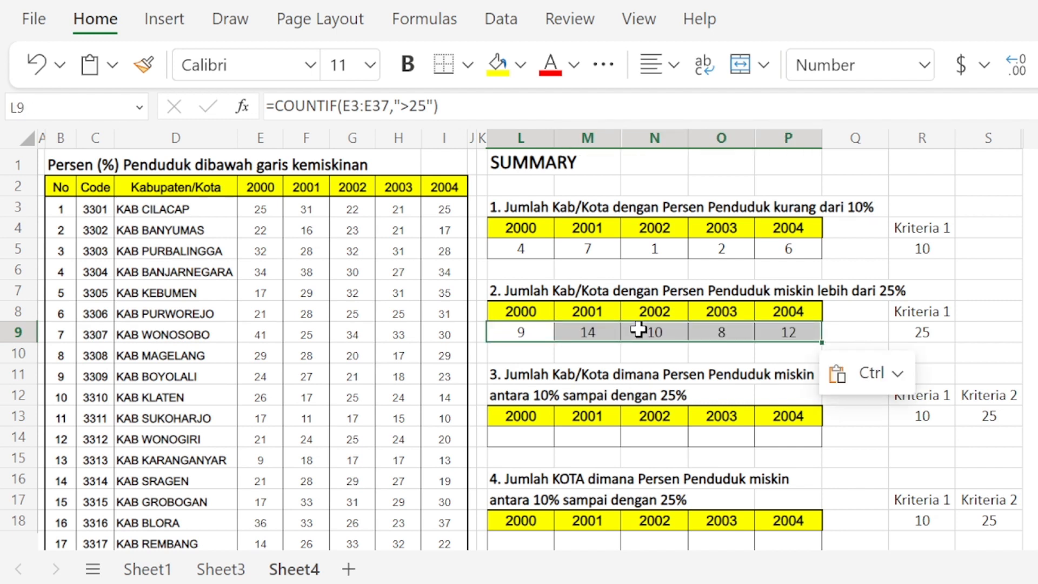
Step: Compare the formula in L5 with the one in L9
key("Up")
key("Up")
key("Up")
key("Up")
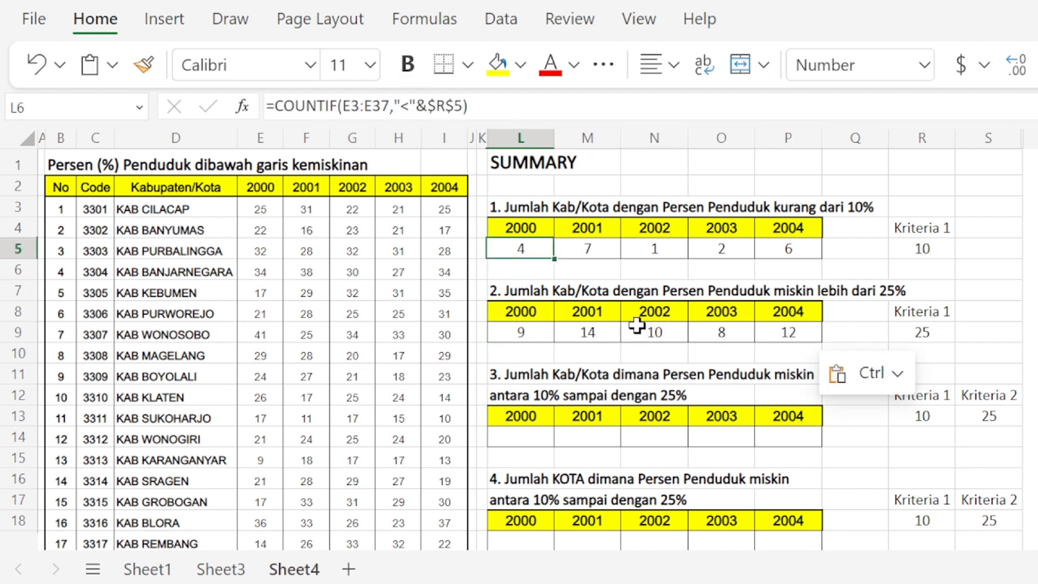
key("Down")
key("Down")
key("Down")
key("Down")
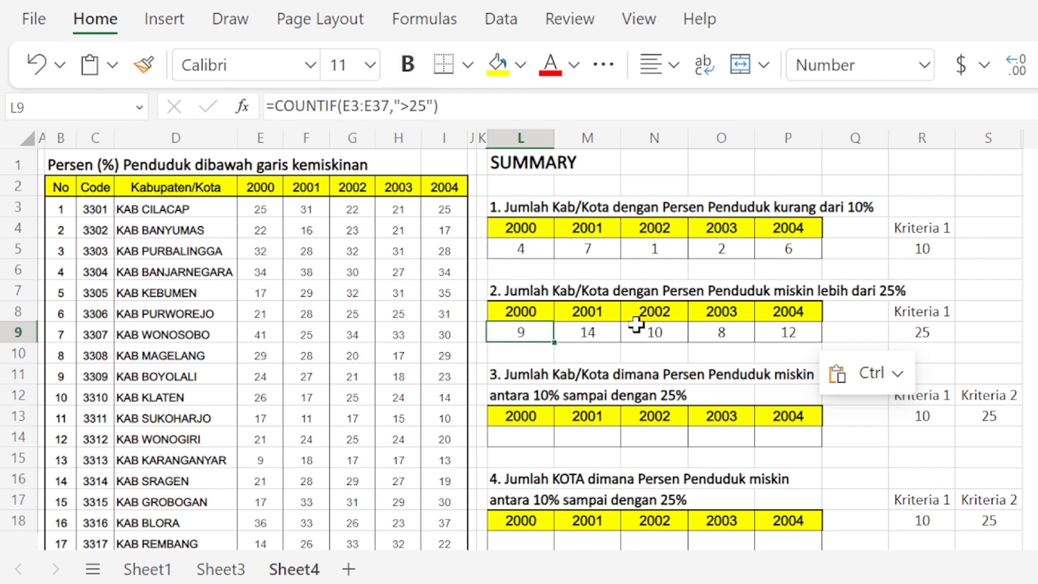
key("Up")
key("Up")
key("Up")
key("Up")
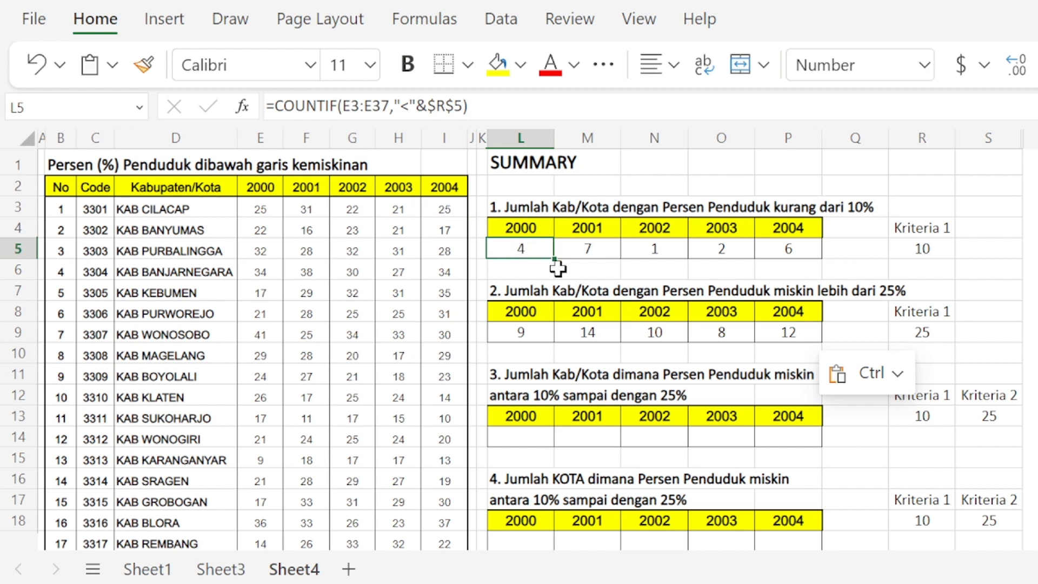
Step: Change the function in L5 to COUNTIFS, so the formula reads =COUNTIFS(E3:E37,"<"&$R$5)
double_click(516, 249)
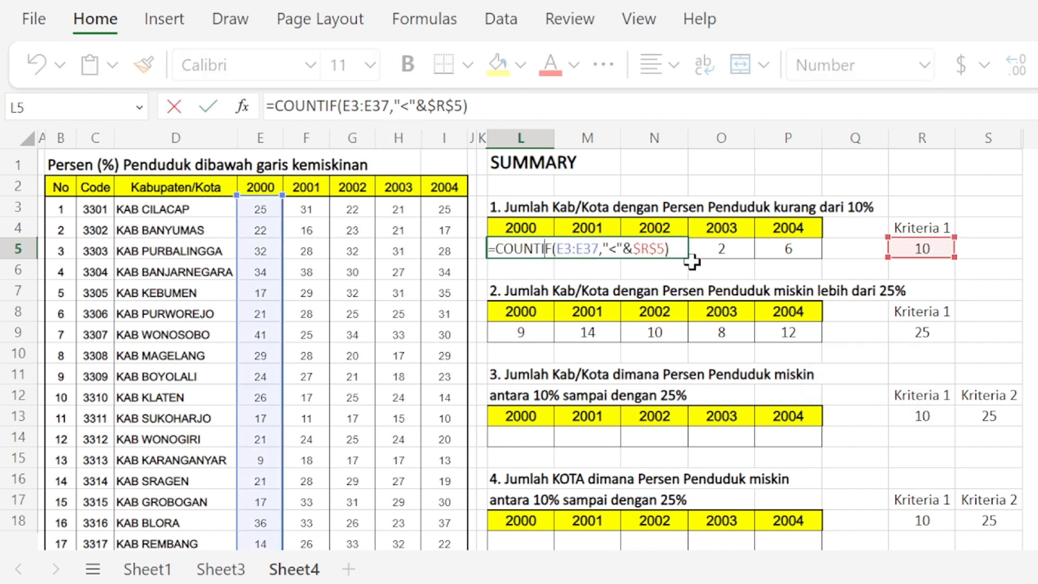
key("Right")
type("S")
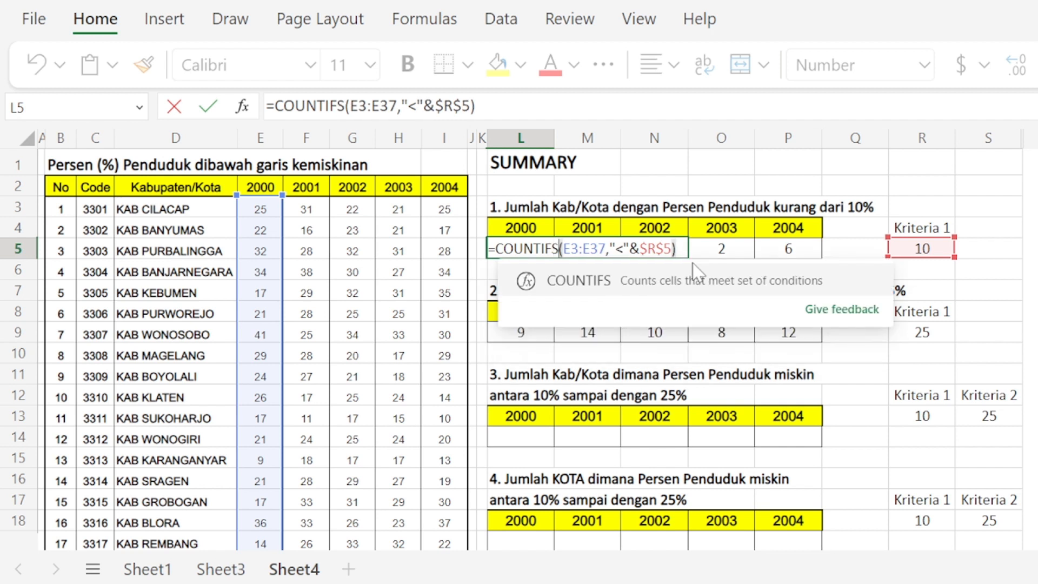
key("Return")
key("Return")
key("Up")
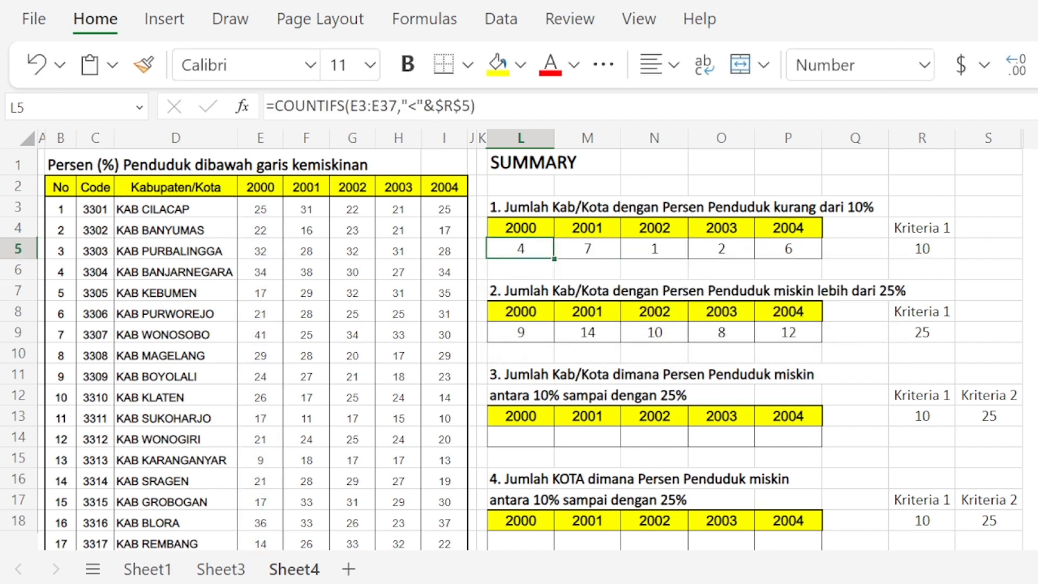
Step: Copy the L5 COUNTIFS formula across to P5 for the years 2001 through 2004
key("ctrl+c")
key("shift+Right")
key("shift+Right")
key("shift+Right")
key("shift+Right")
key("ctrl+v")
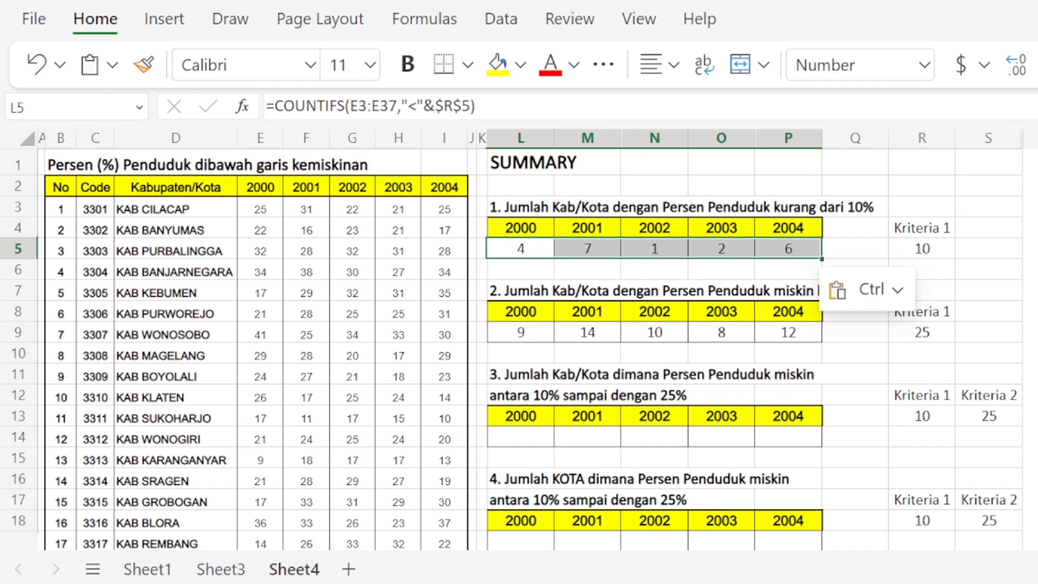
Step: Change the function in L9 to COUNTIFS, so the formula reads =COUNTIFS(E3:E37,">25")
key("Down")
key("Down")
key("Down")
key("Down")
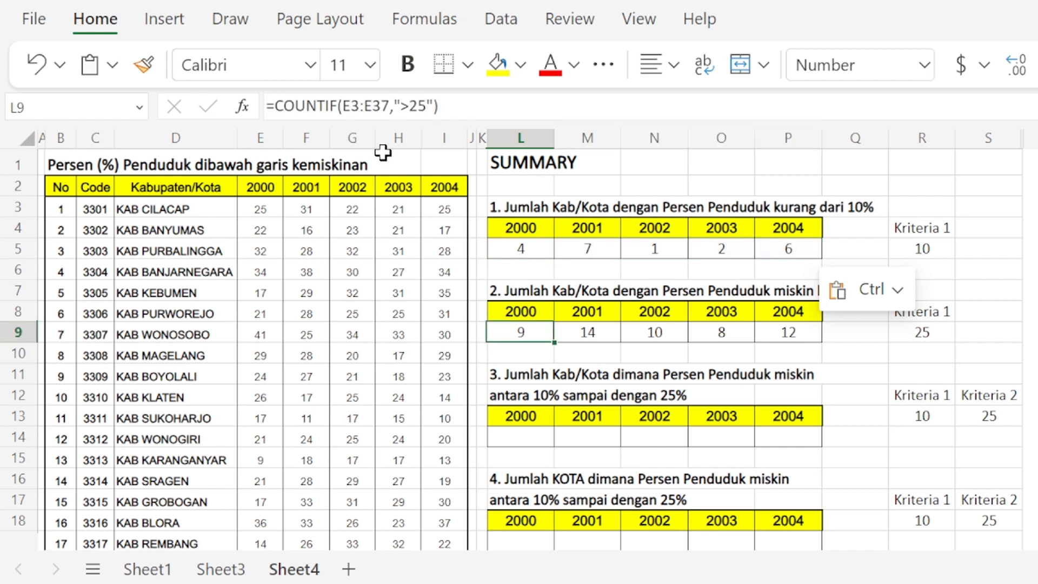
left_click(540, 336)
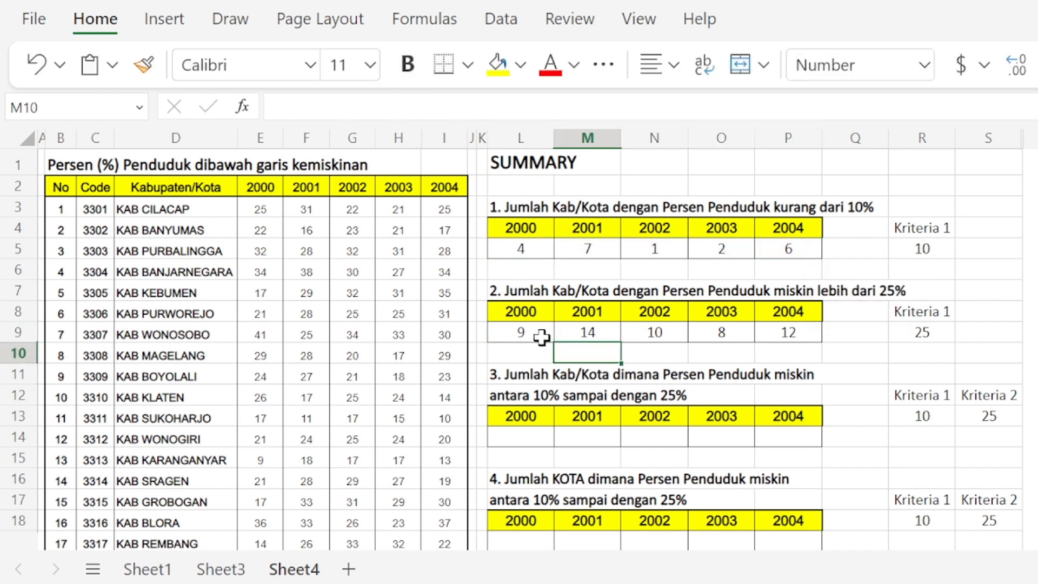
double_click(533, 333)
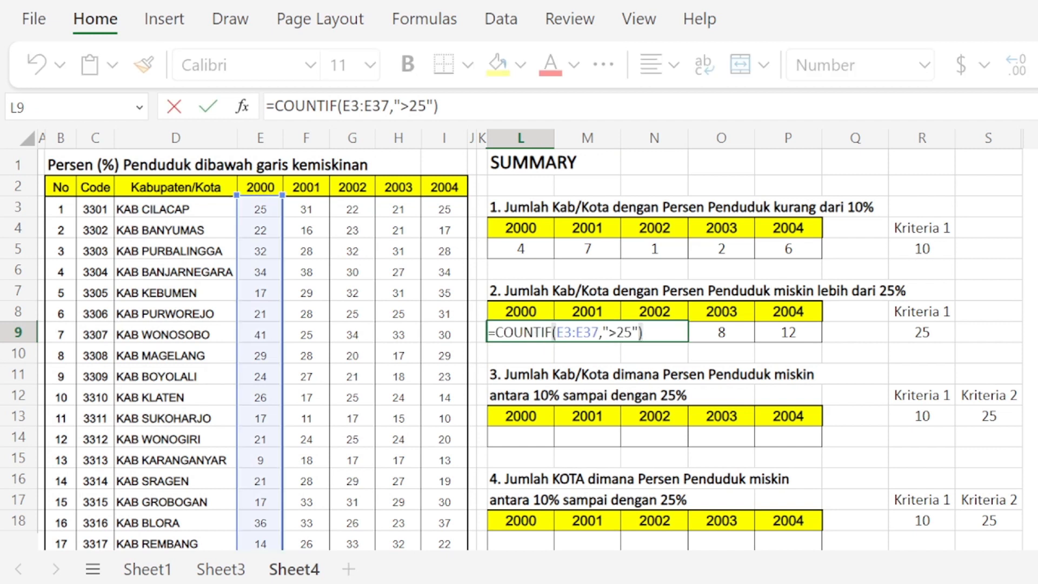
left_click(545, 333)
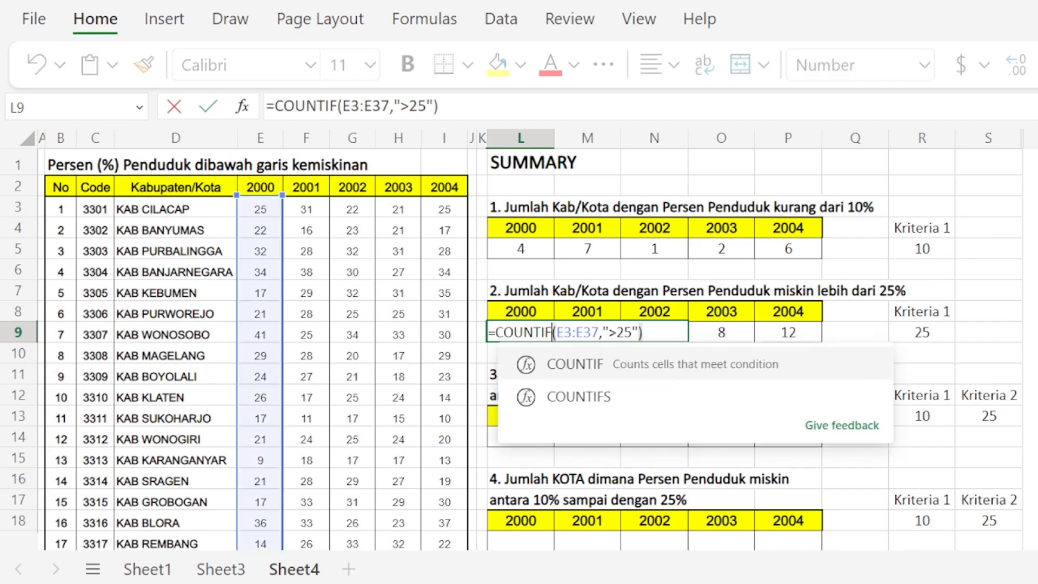
type("S")
key("Return")
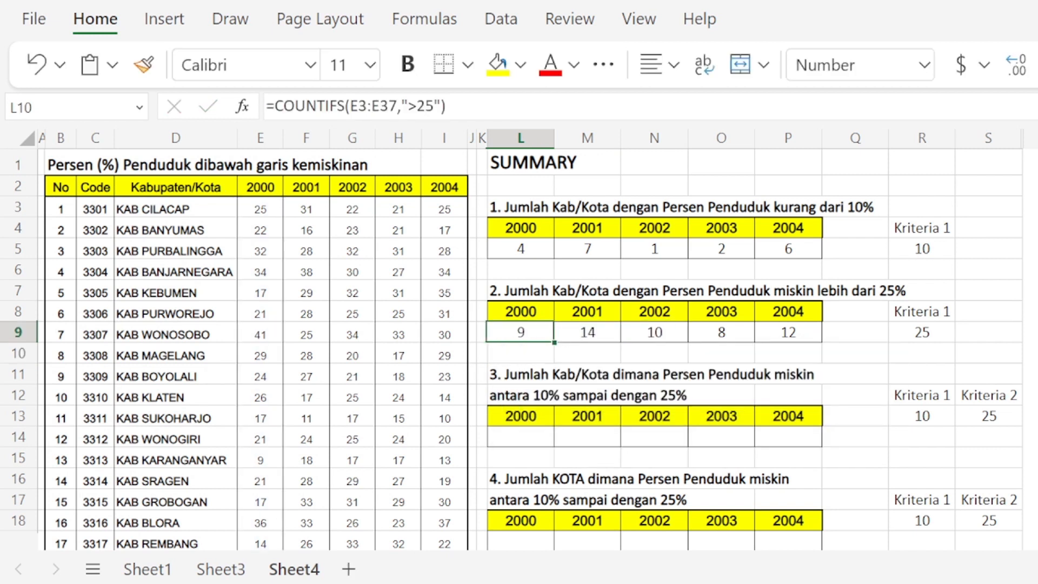
Step: Copy the L9 COUNTIFS formula across to P9 for the years 2001 through 2004
key("Up")
key("ctrl+c")
key("shift+Right")
key("shift+Right")
key("shift+Right")
key("shift+Right")
key("ctrl+v")
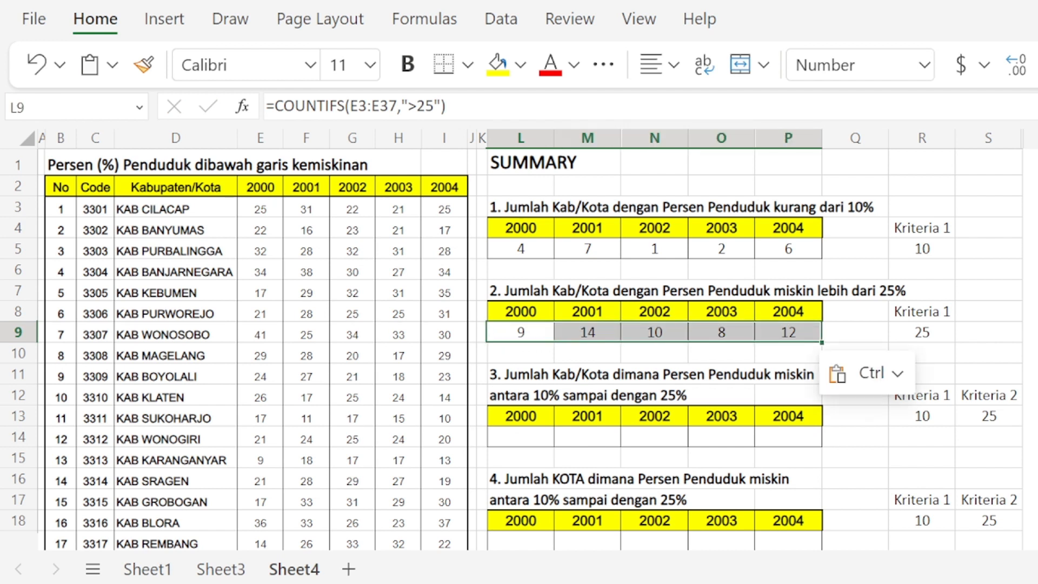
key("Down")
key("Down")
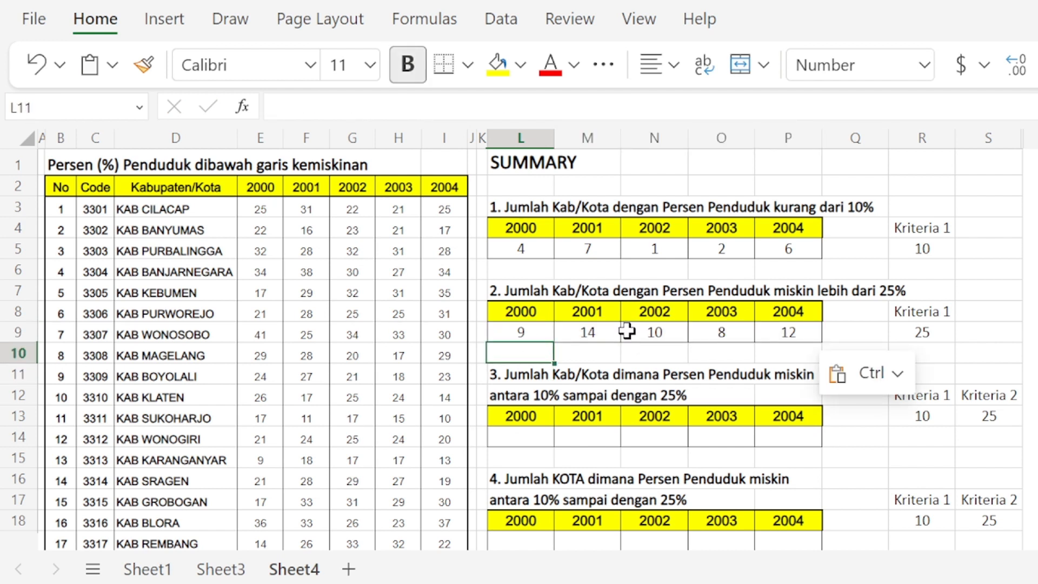
key("Up")
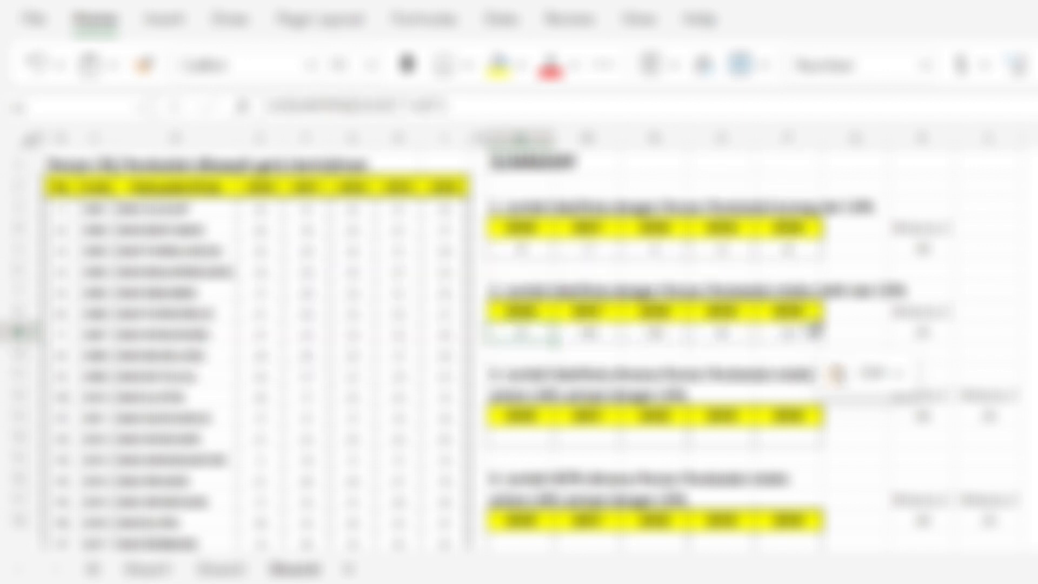
scroll(822, 327, "down", 2)
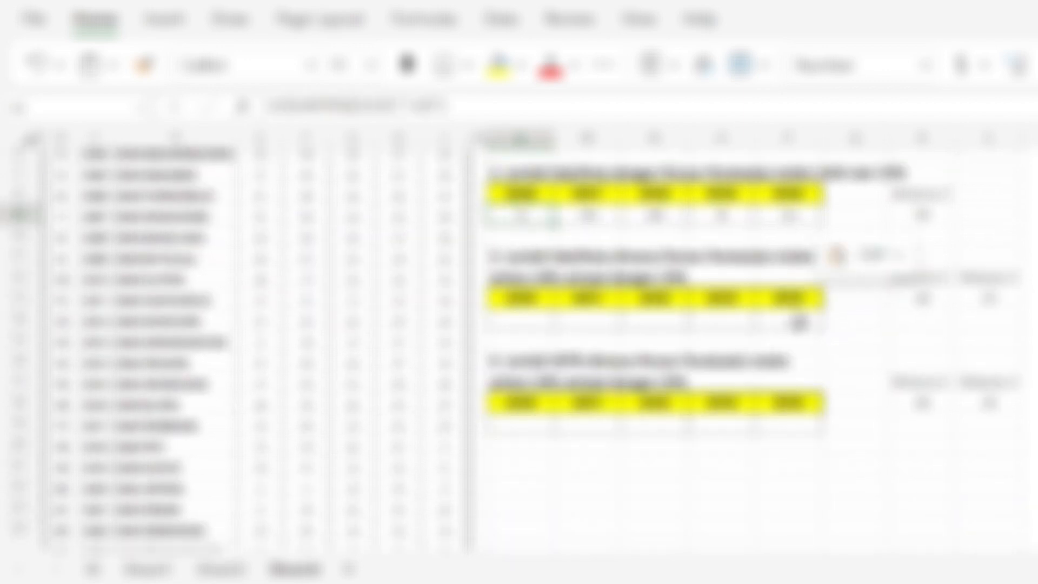
scroll(768, 310, "up", 1)
scroll(587, 379, "up", 1)
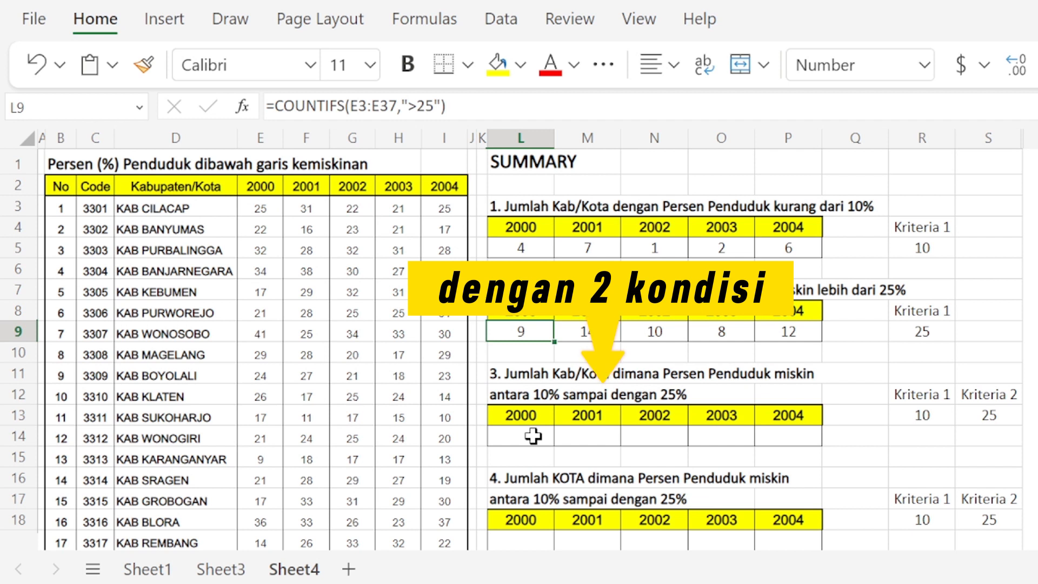
left_click(921, 394)
left_click(995, 394)
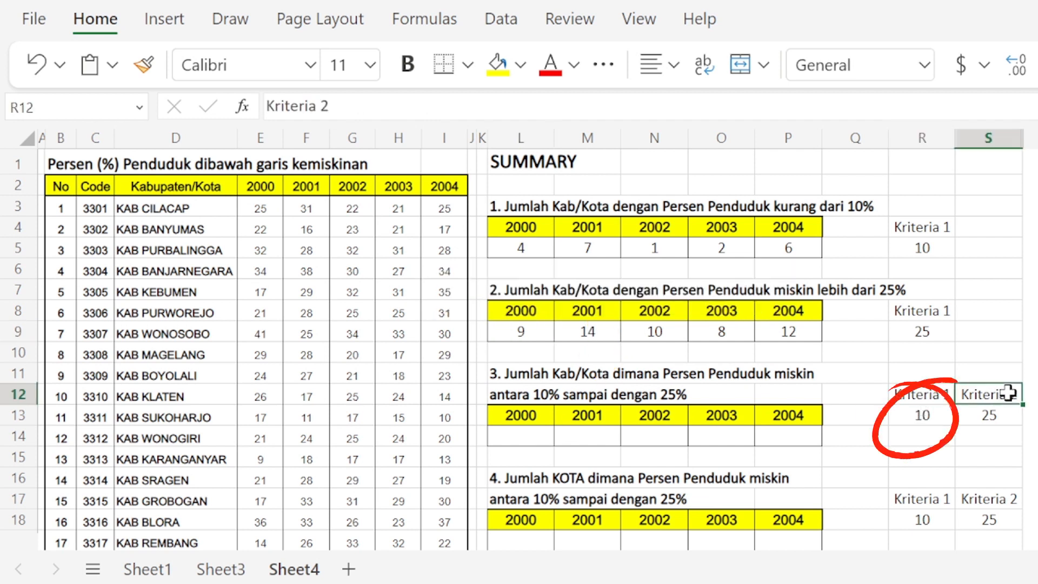
left_click(922, 416)
left_click(1000, 412)
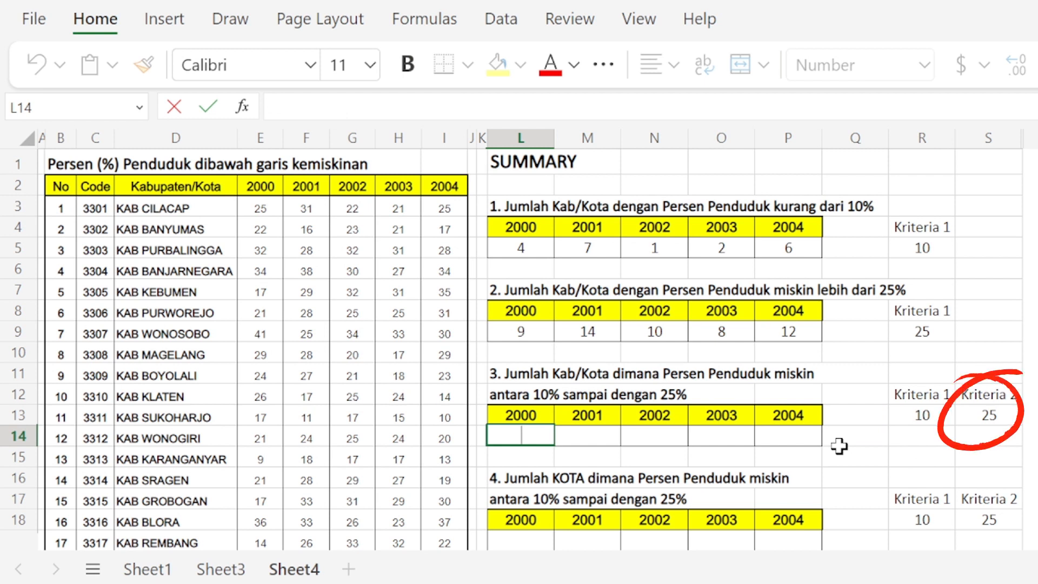
Step: Begin a COUNTIFS formula in L14 with range E3:E37 and the first criterion ">=10"
type("=COUNTI")
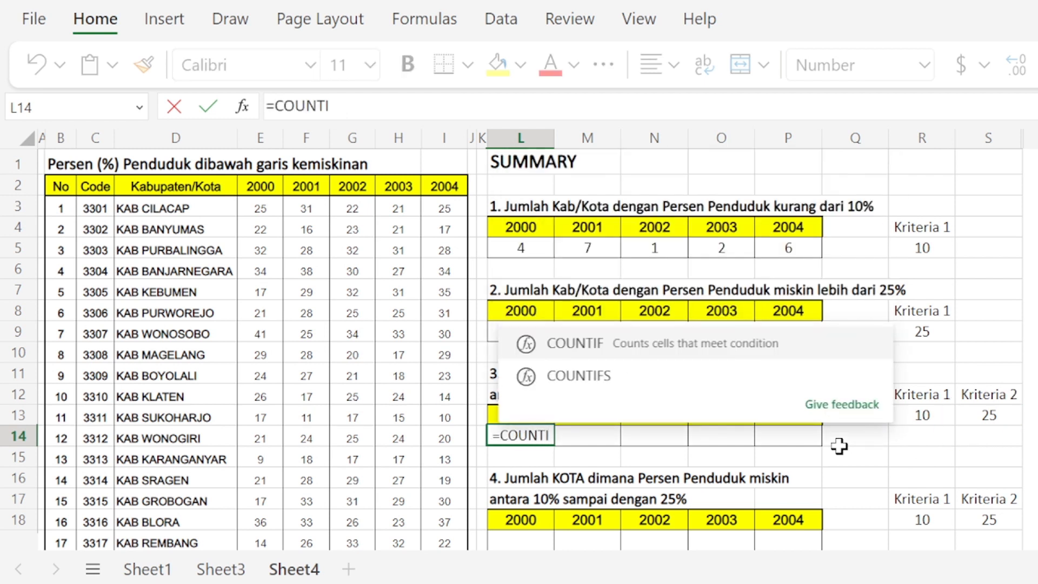
type("FS(")
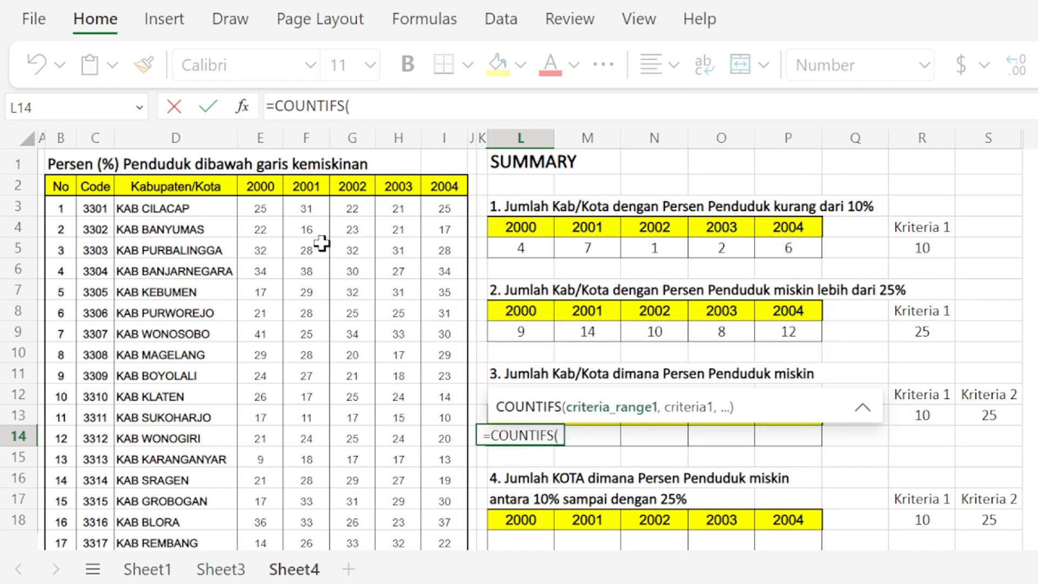
left_click(259, 204)
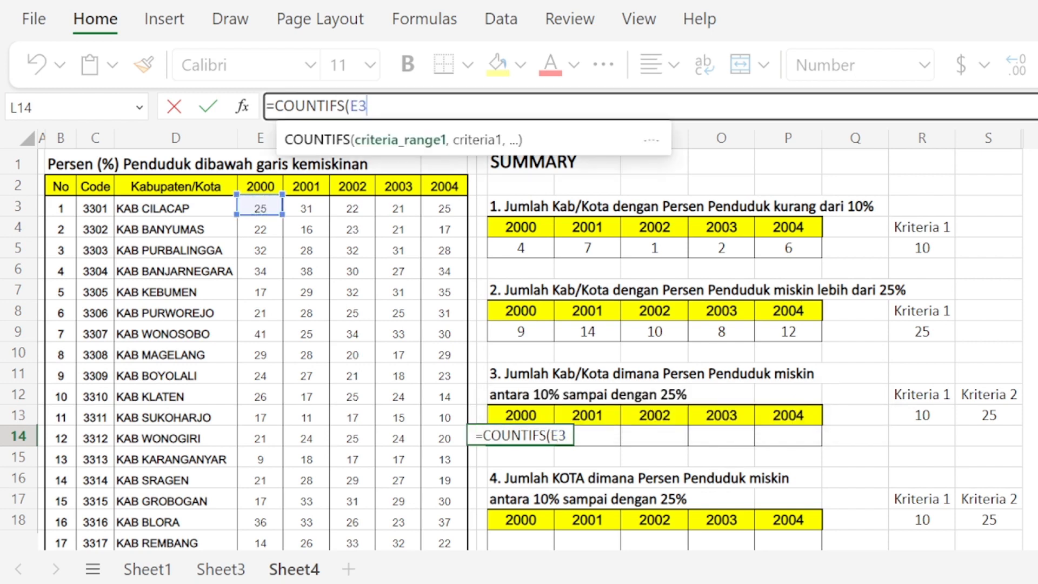
type(":E")
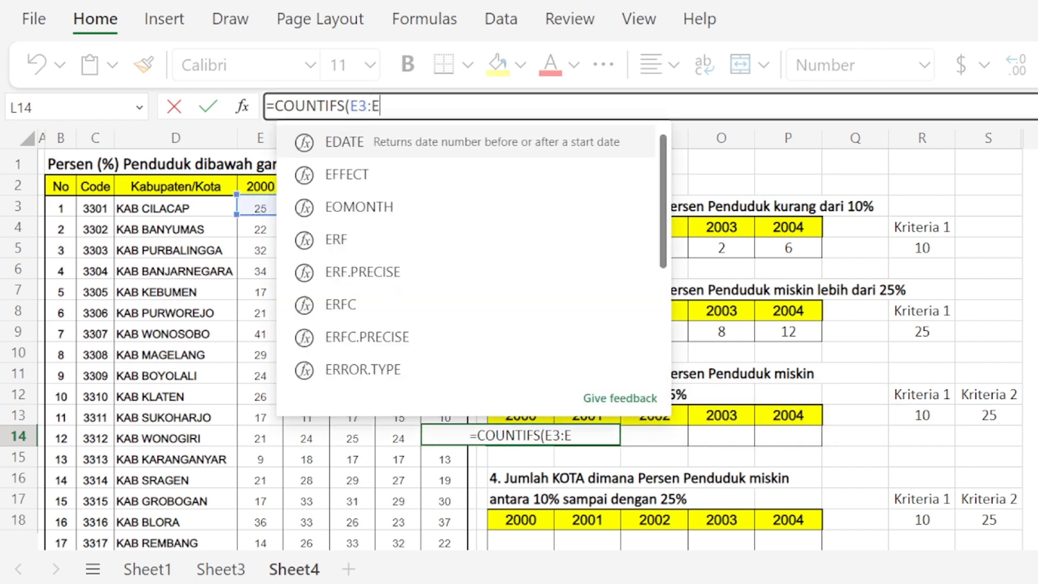
type("37,")
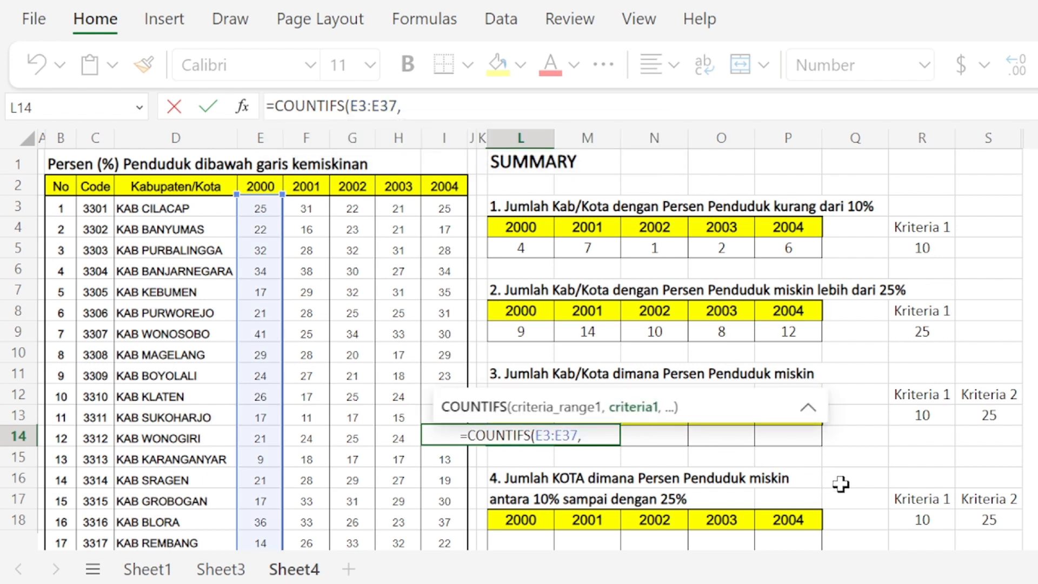
type("\"")
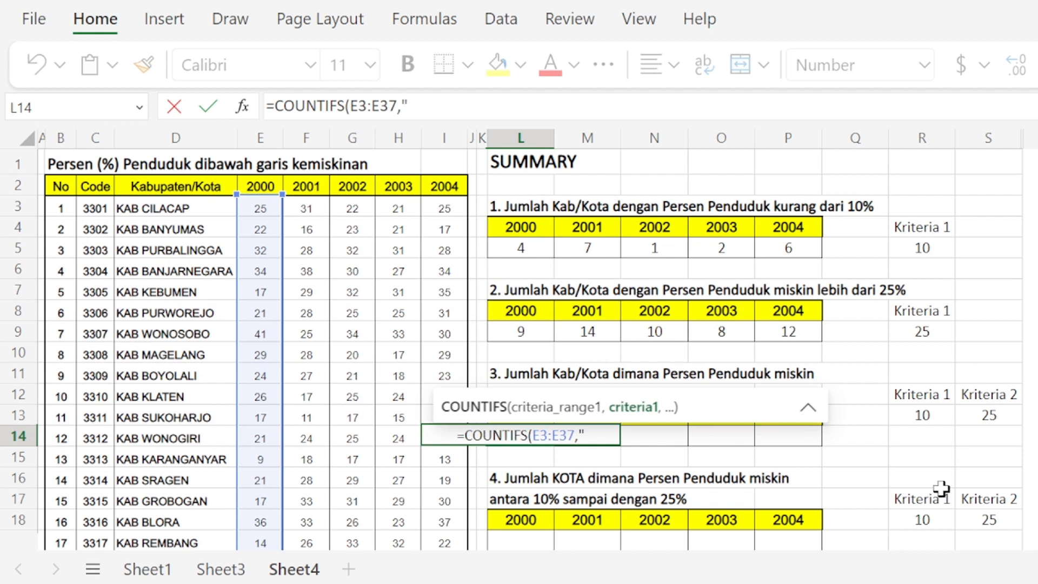
type(">")
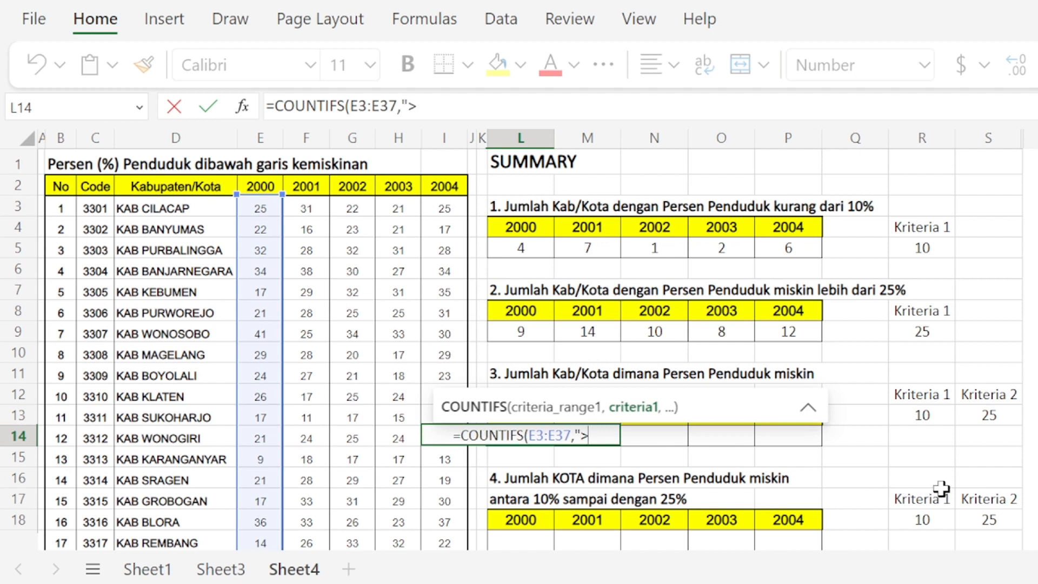
type("=10")
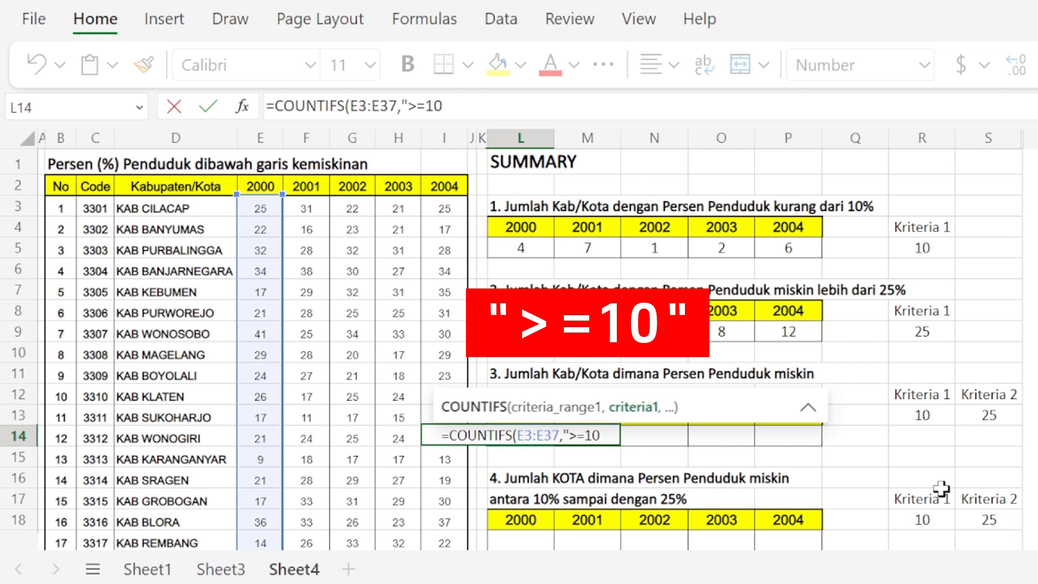
type("\"")
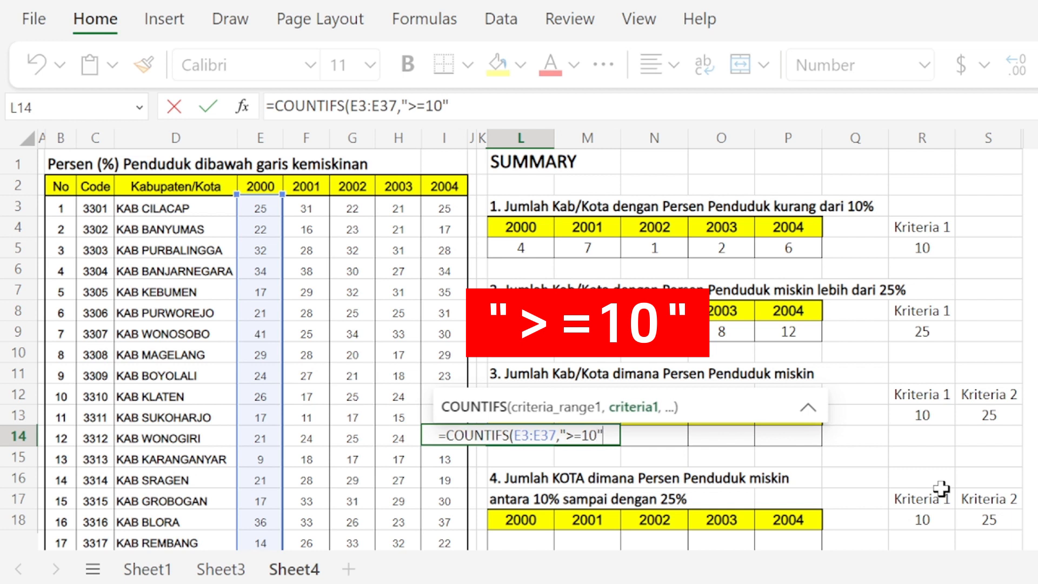
type(",")
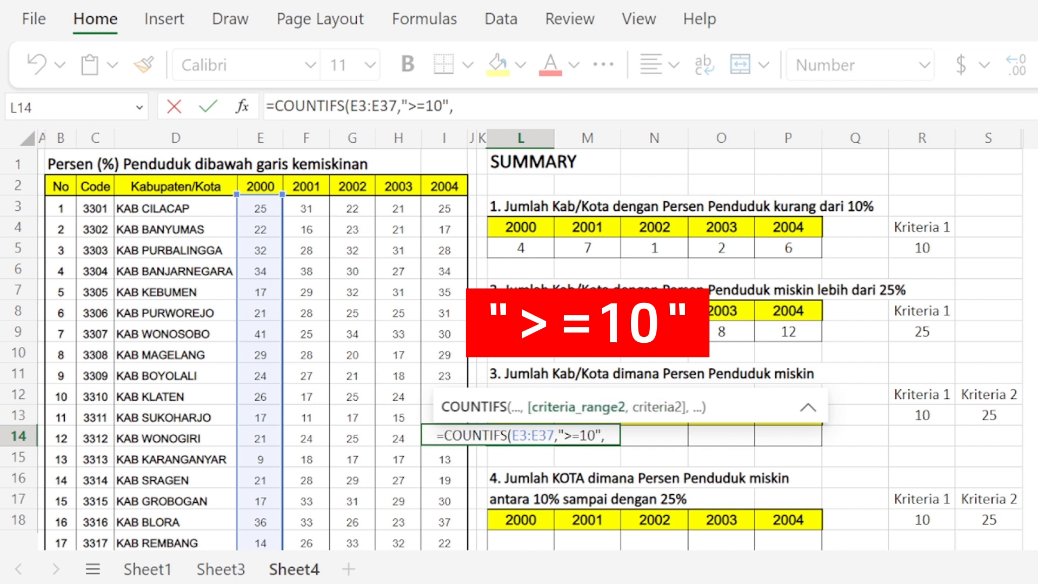
Step: Complete the L14 formula with the second range E3:E37 and criterion "<=25", giving =COUNTIFS(E3:E37,">=10",E3:E37,"<=25")
left_click_drag(260, 210, 266, 259)
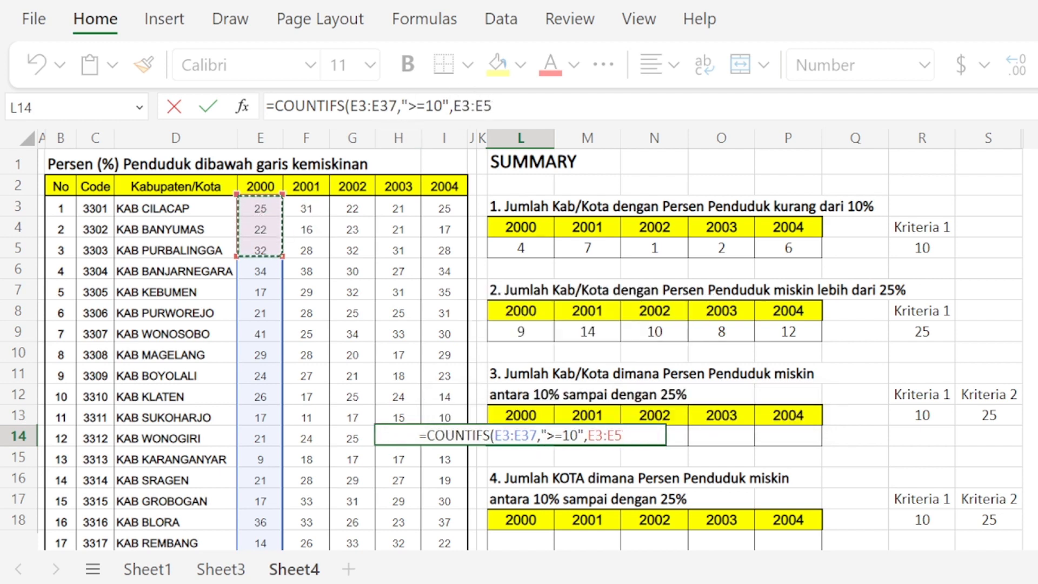
left_click(488, 106)
key("BackSpace")
type("37")
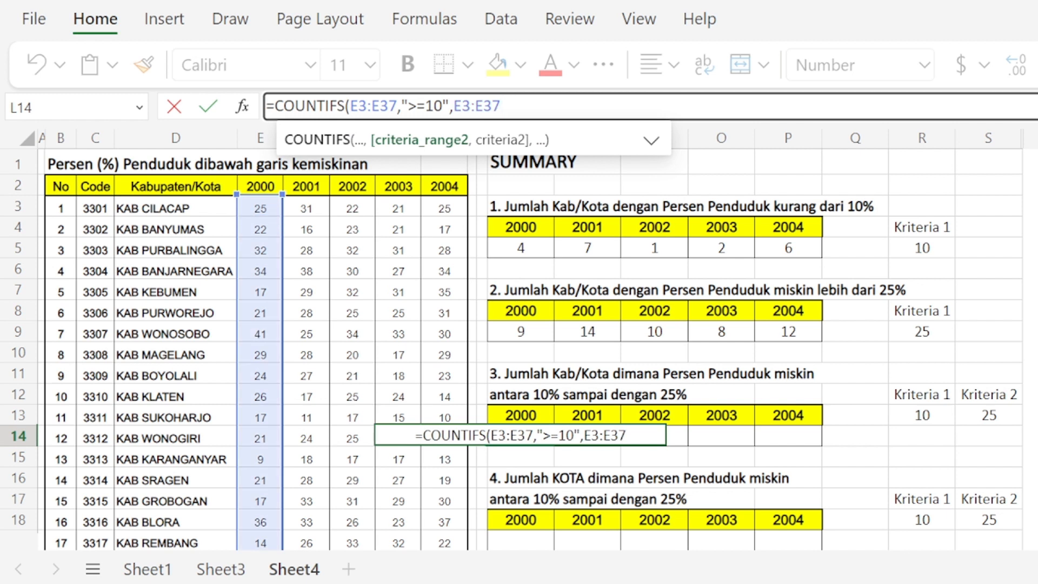
type(",")
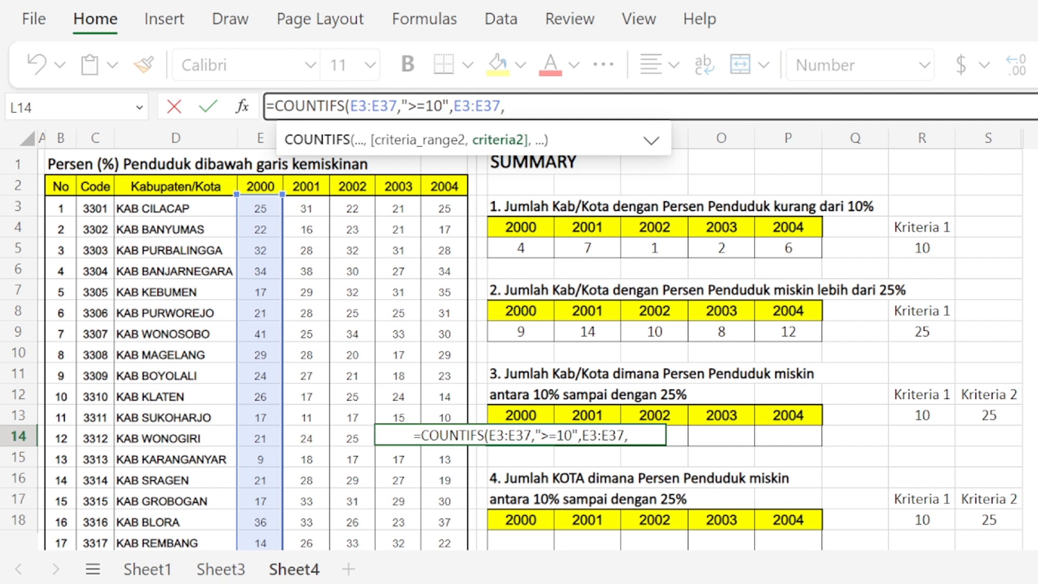
type("\"")
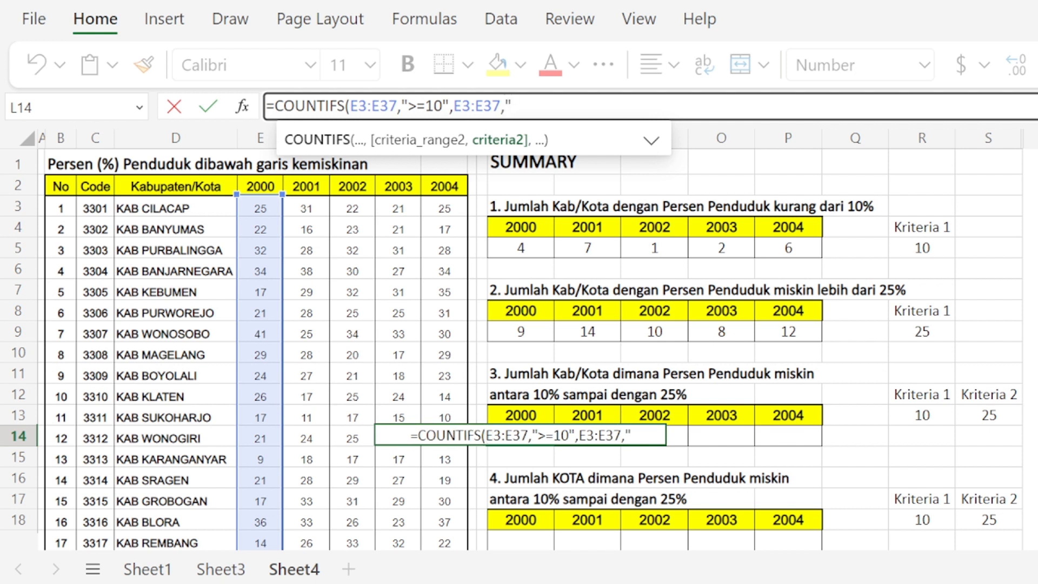
type("<")
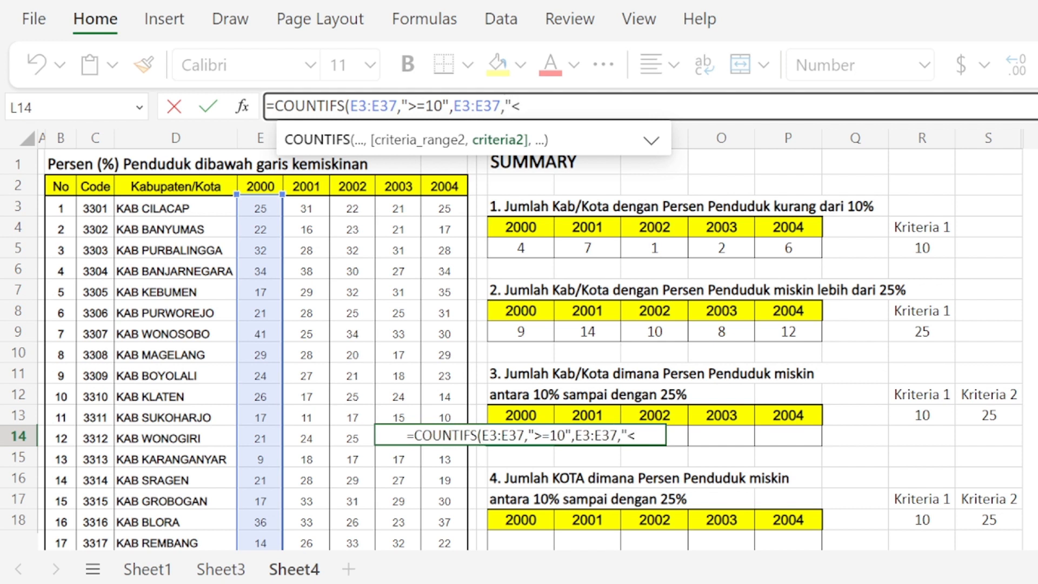
type("=25")
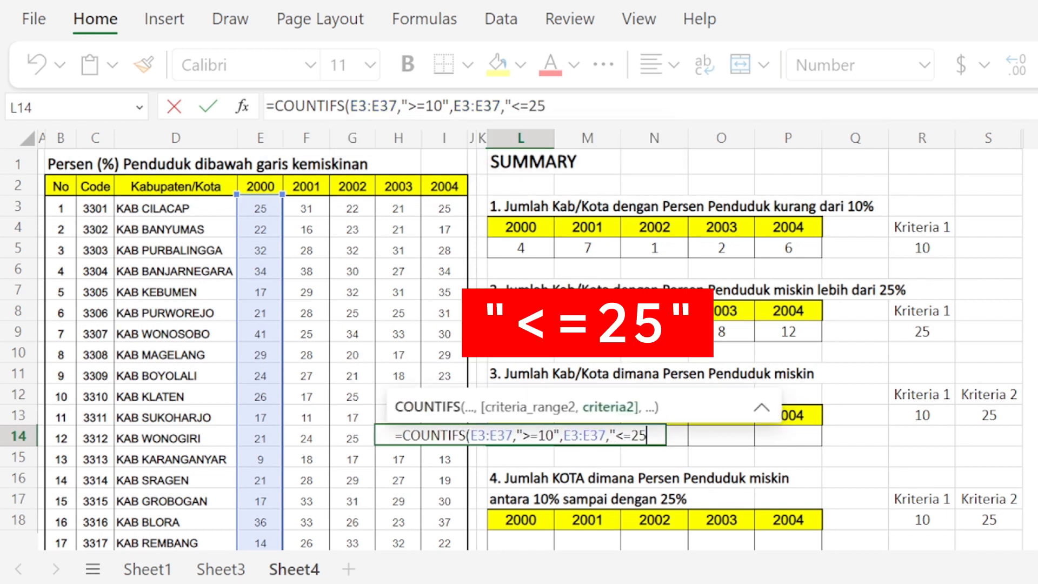
type("\"")
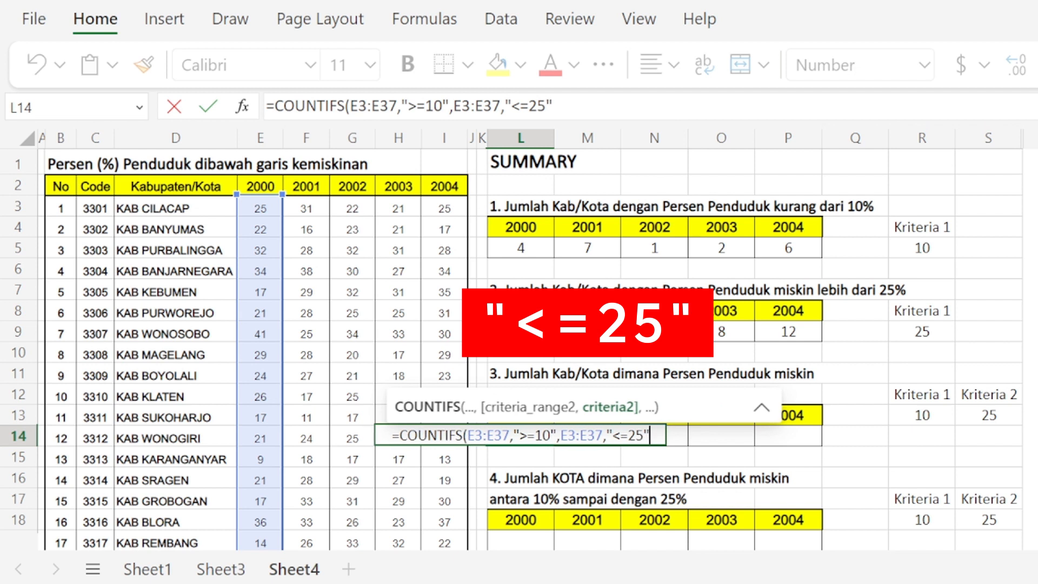
type(")")
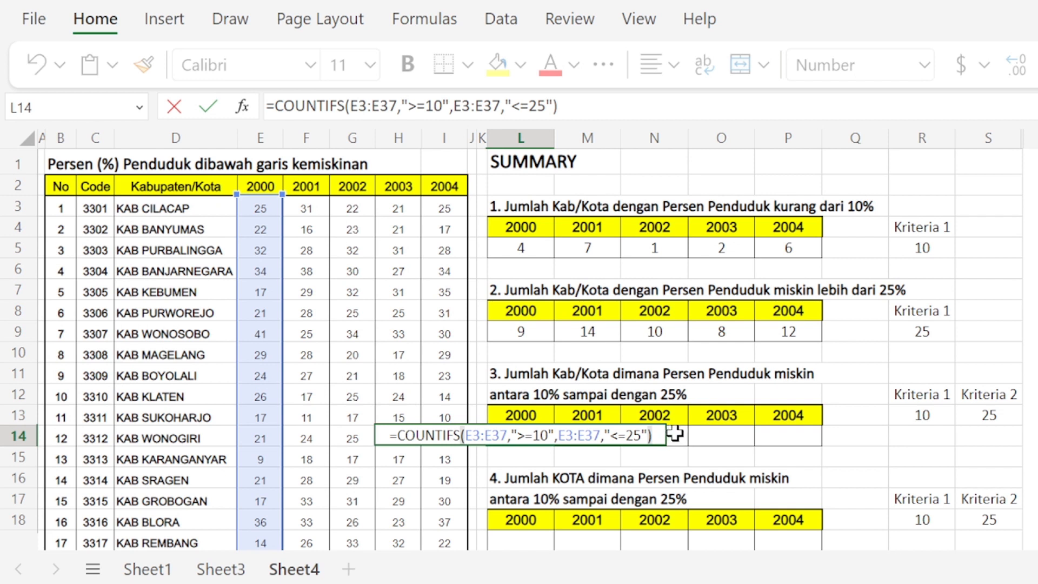
key("Return")
Step: Copy the L14 COUNTIFS formula across to P14 for the years 2001 through 2004
key("Up")
key("ctrl+c")
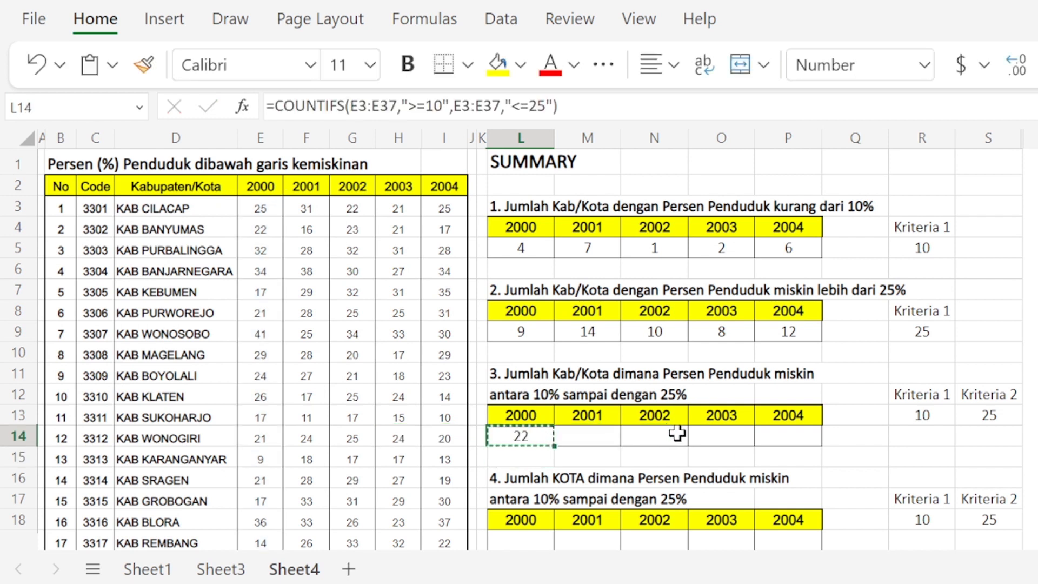
key("shift+Right")
key("shift+Right")
key("shift+Right")
key("shift+Right")
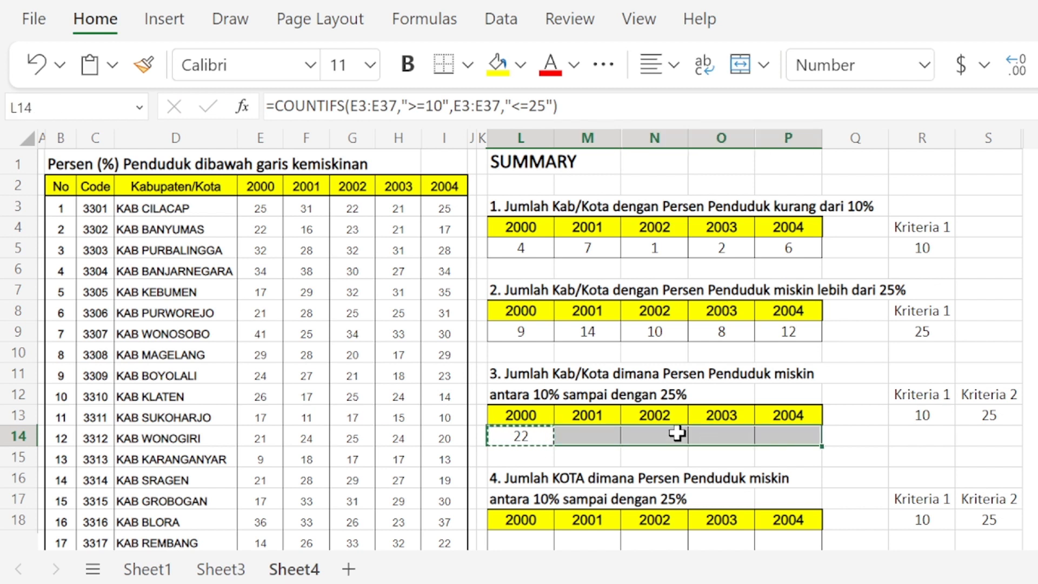
key("ctrl+v")
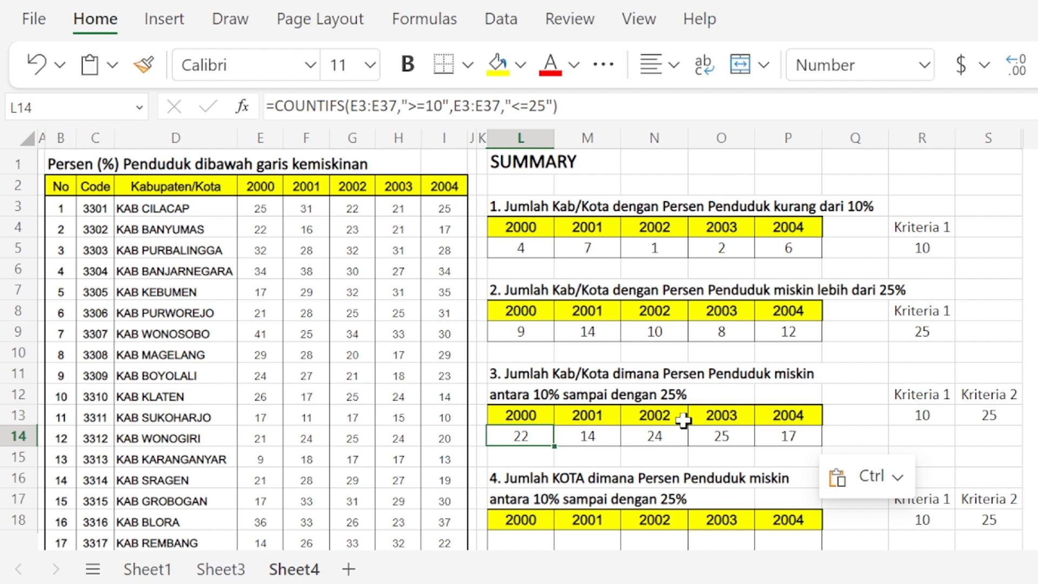
Step: Replace the fixed 10 in L14's first criterion with a reference to R13, so it reads ">="&R13
key("F2")
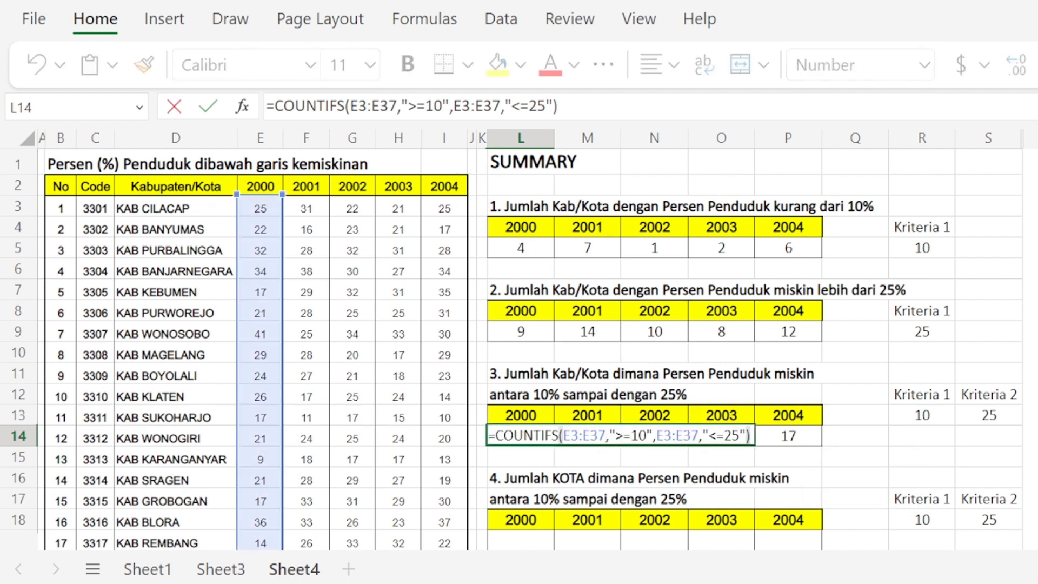
left_click(639, 436)
key("Left")
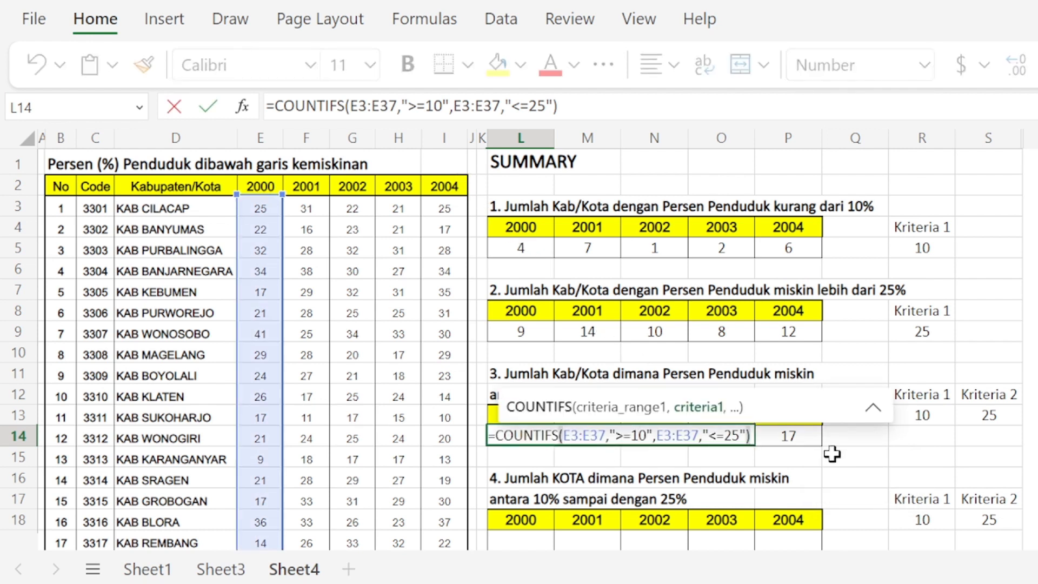
key("shift+Right")
key("shift+Right")
key("BackSpace")
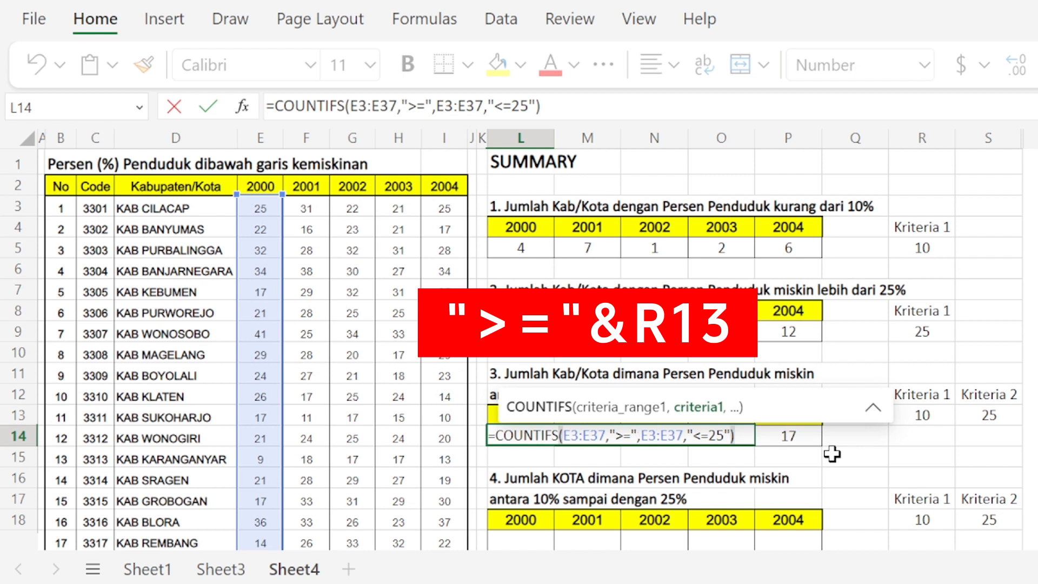
type("&")
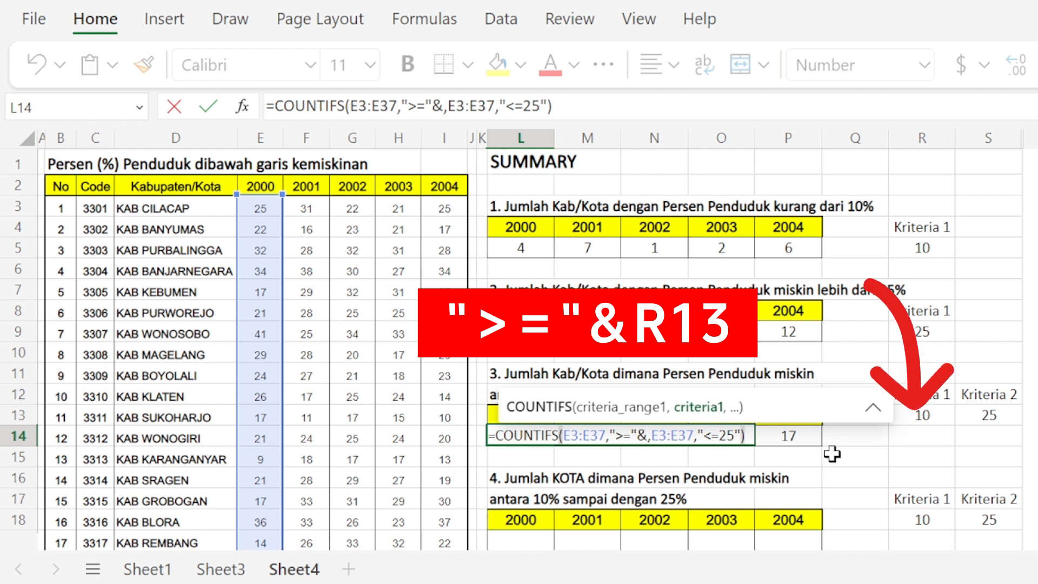
type("R1")
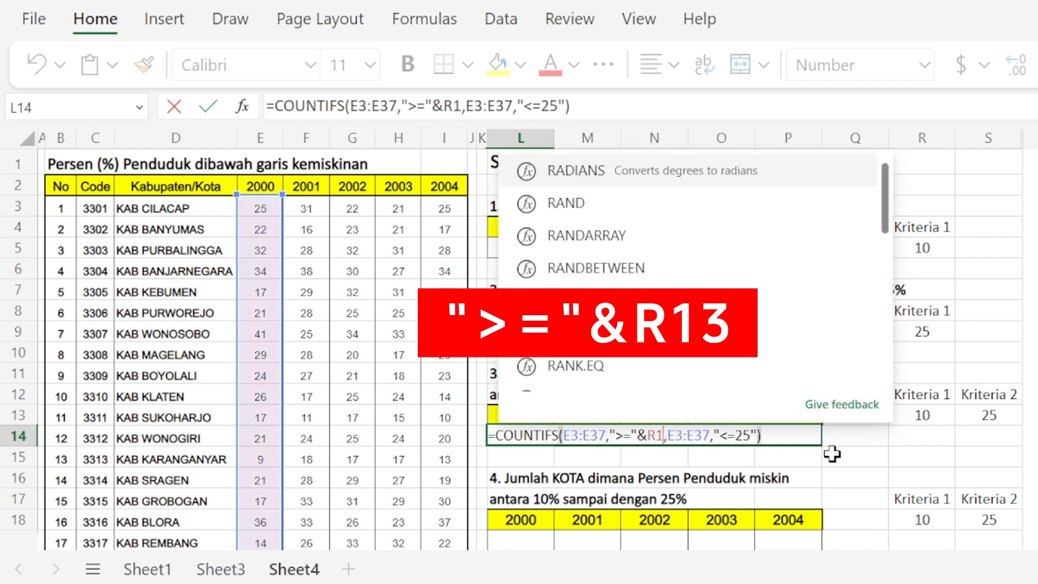
type("3")
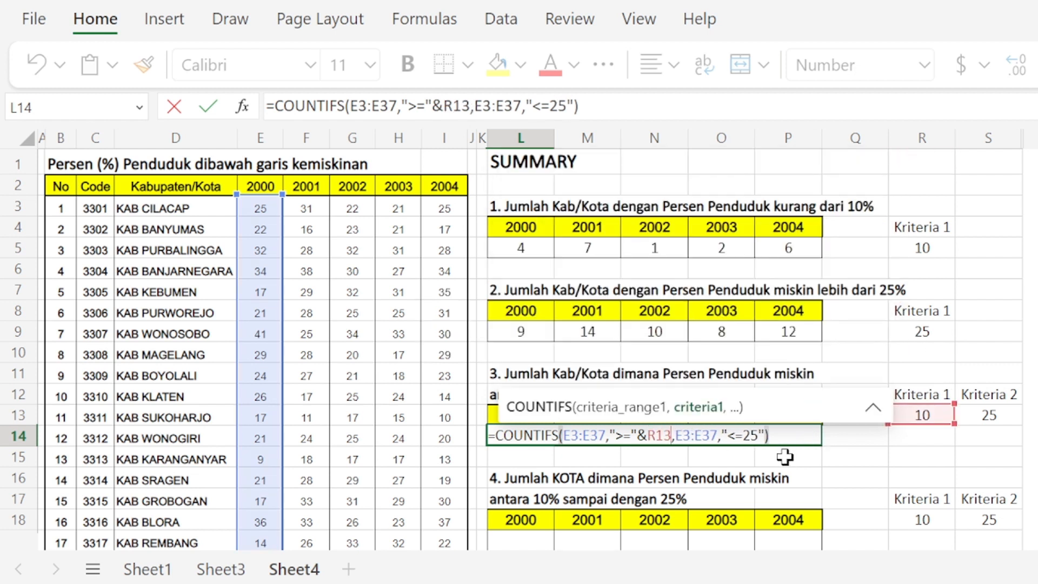
Step: Replace the fixed 25 in L14's second criterion with a reference to S13, so it reads "<="&S13
left_click(750, 435)
key("BackSpace")
key("BackSpace")
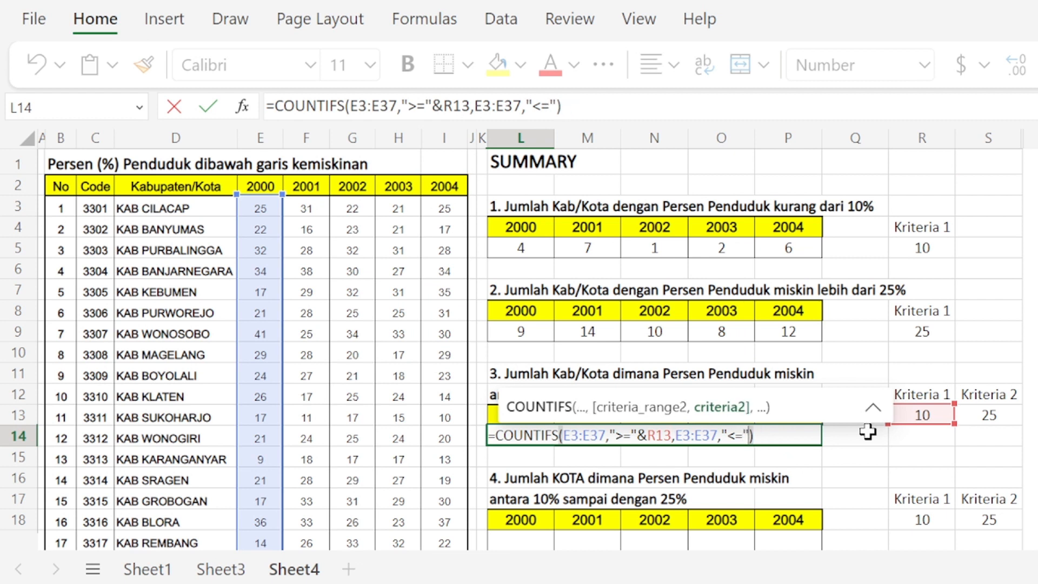
key("Right")
type("&")
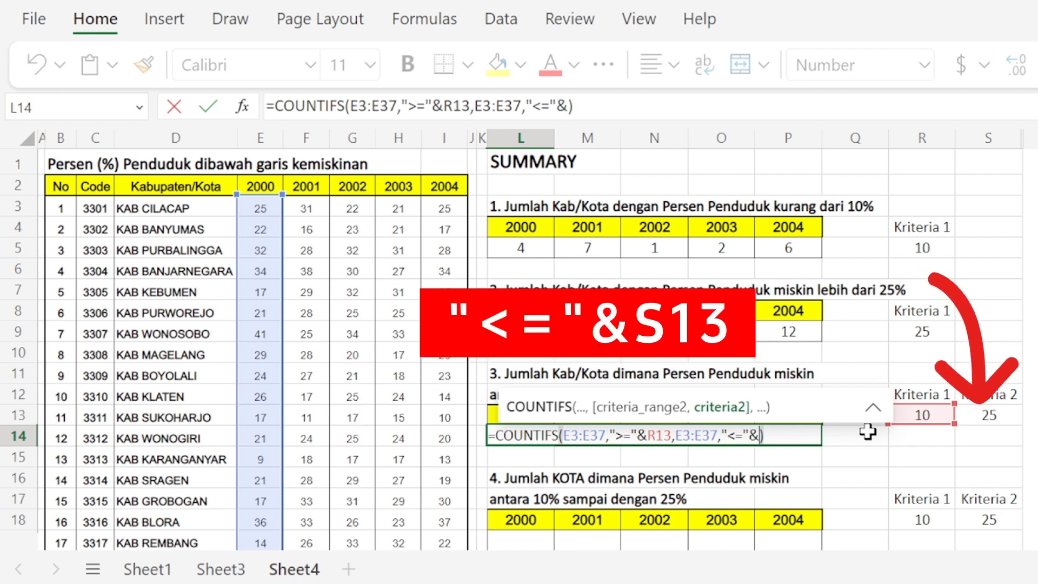
type("S")
type("13")
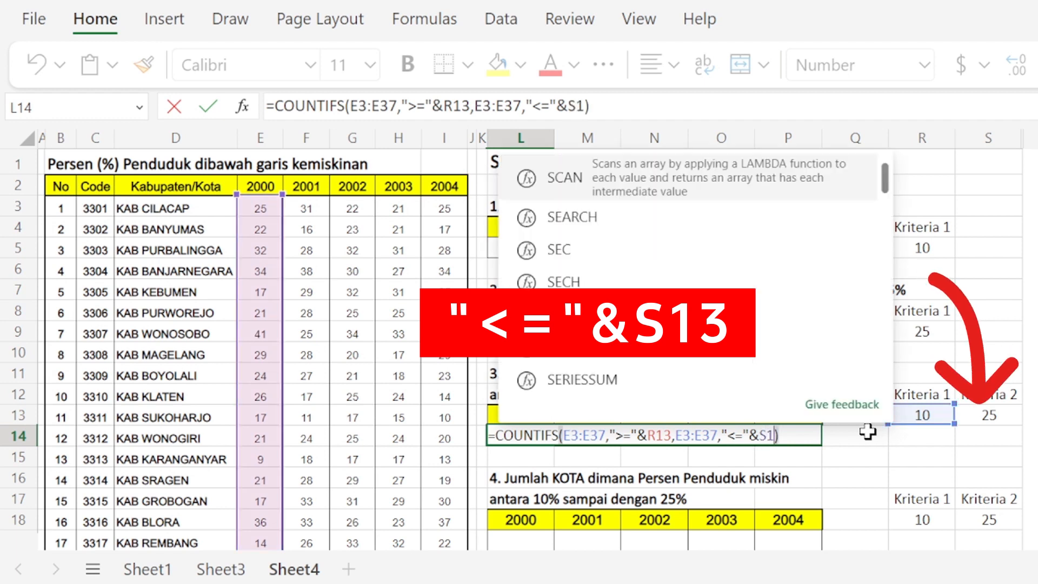
key("Return")
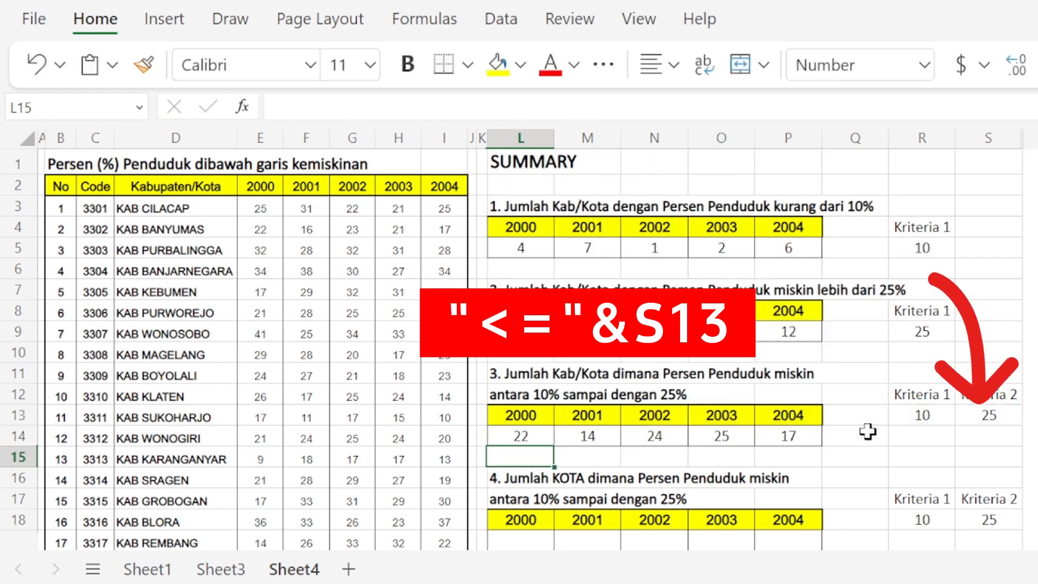
Step: Make the R13 reference in L14's first COUNTIFS criterion absolute, so it reads ">="&$R$13
key("Up")
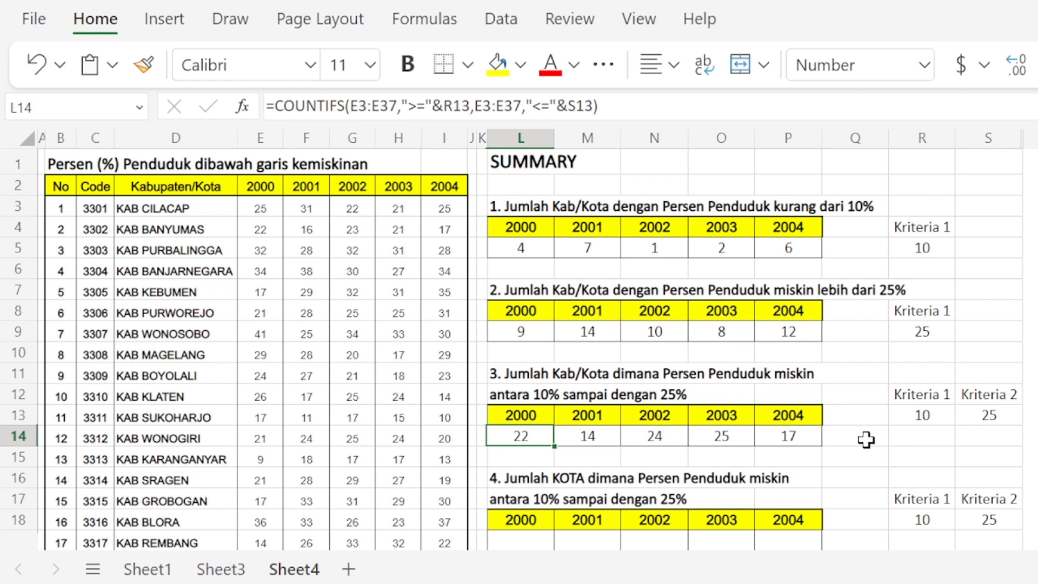
key("F2")
key("ctrl+Left")
key("ctrl+Left")
key("ctrl+Left")
key("ctrl+Left")
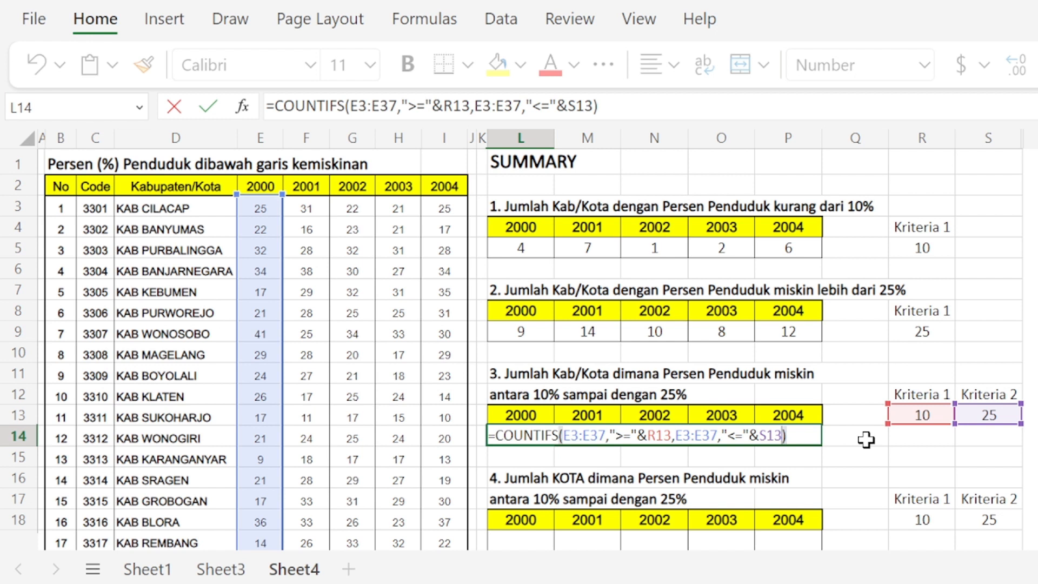
key("Left")
key("Left")
key("Left")
key("Left")
key("Left")
key("Left")
key("Left")
key("Left")
key("Left")
key("Left")
key("Right")
key("Right")
key("Right")
key("Right")
key("Right")
key("Right")
key("Right")
key("Right")
key("Right")
key("Right")
key("Right")
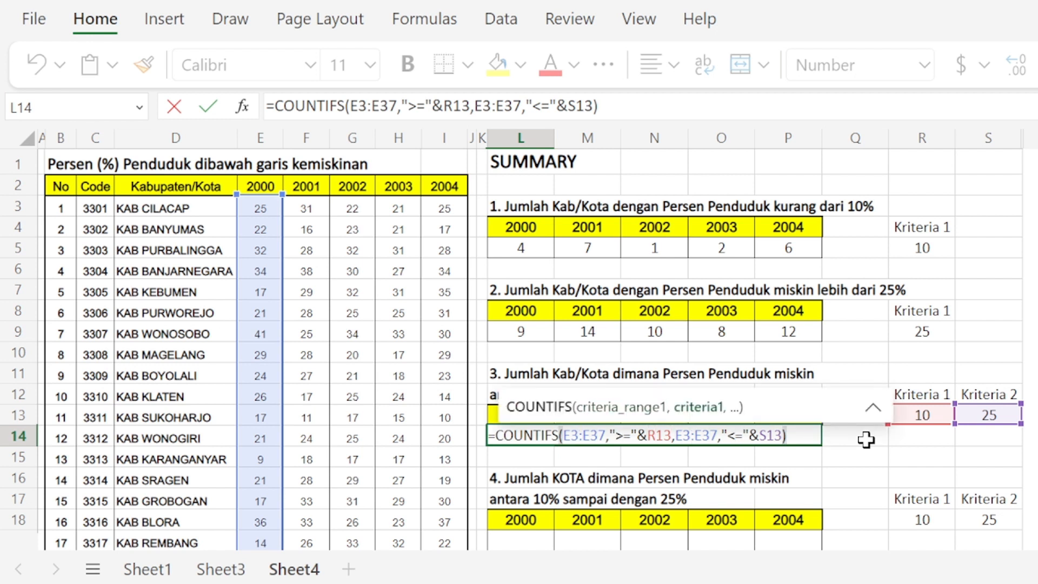
type("$R")
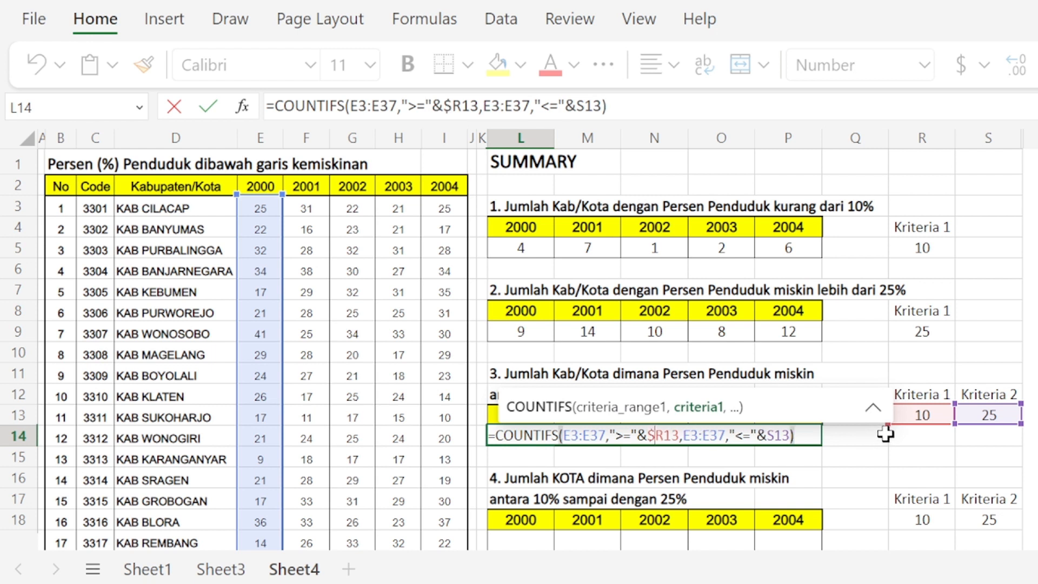
type("$")
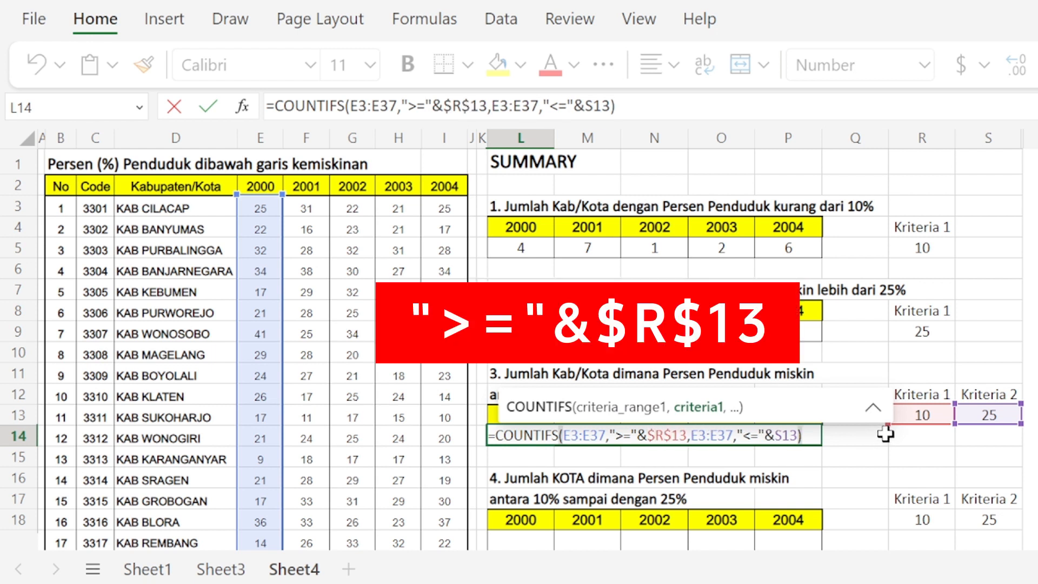
Step: Make the S13 reference in L14's second criterion absolute, so it reads "<="&$S$13, and commit the formula
key("Right")
key("Right")
key("Right")
key("Right")
key("Right")
key("Right")
key("Right")
key("Right")
key("Right")
key("Right")
key("Right")
key("Right")
key("Right")
key("Right")
key("Right")
key("Right")
key("Right")
key("Left")
key("Left")
key("Left")
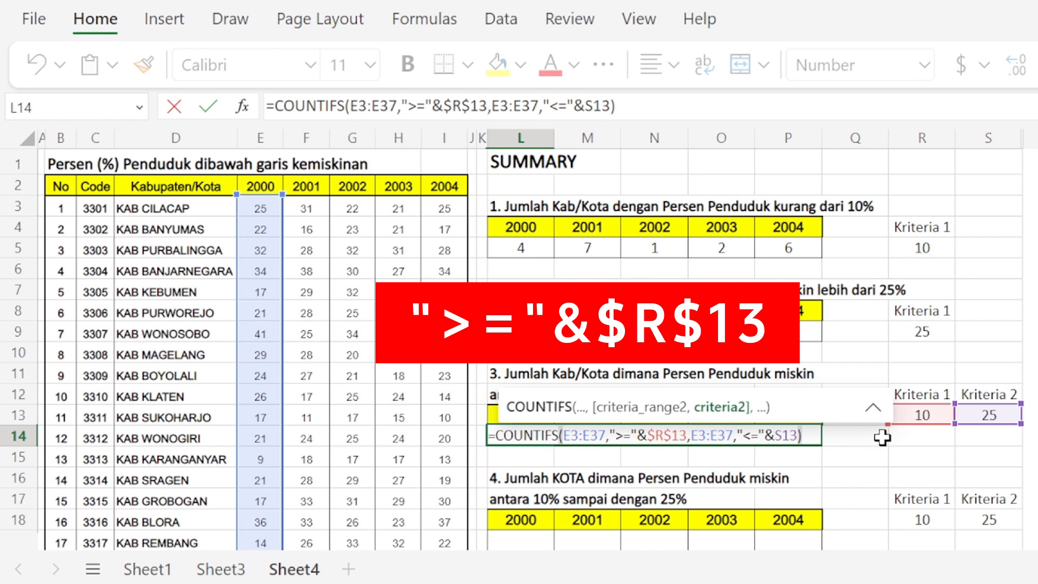
type("$")
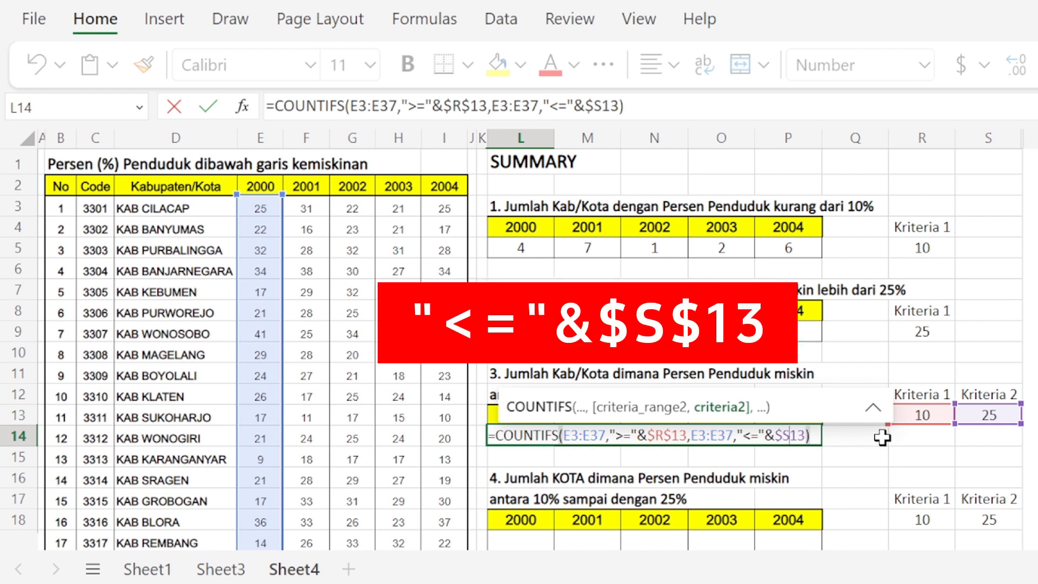
key("Right")
type("$")
key("Return")
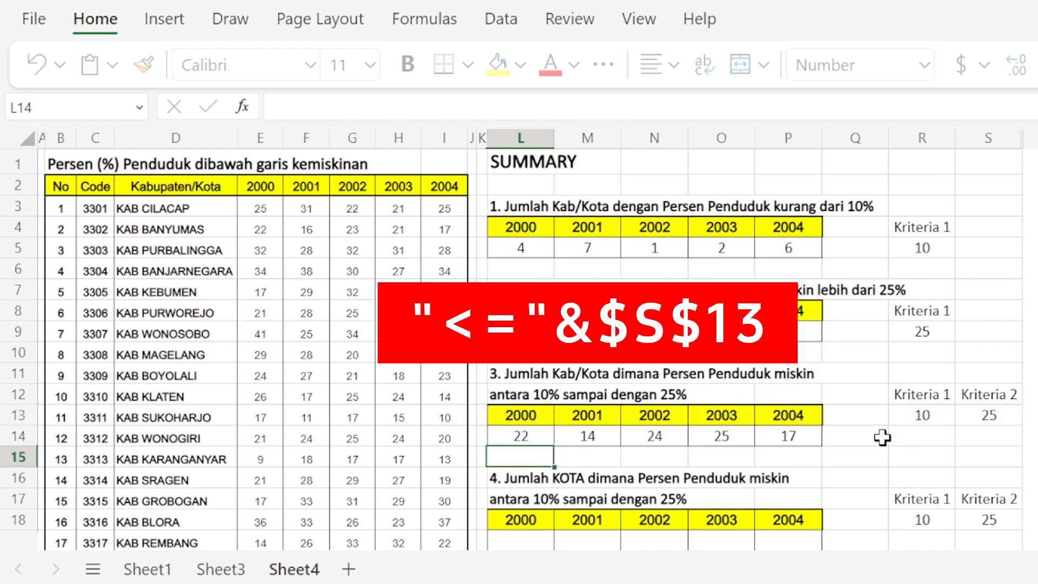
Step: Copy the L14 formula with its absolute criteria references across to P14 and check the copied cells
key("Up")
key("ctrl+c")
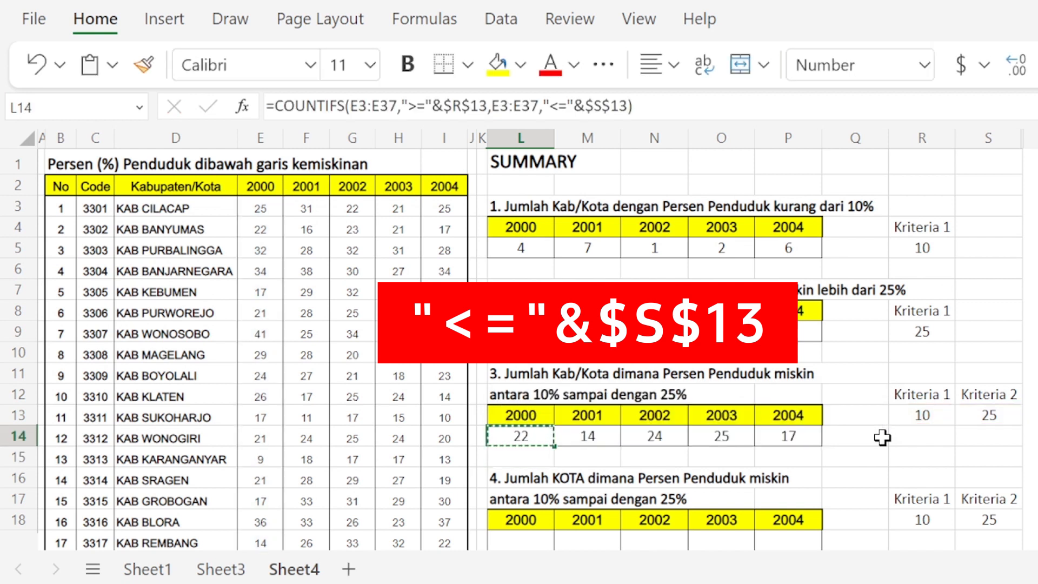
key("shift+Right")
key("shift+Right")
key("shift+Right")
key("shift+Right")
key("ctrl+v")
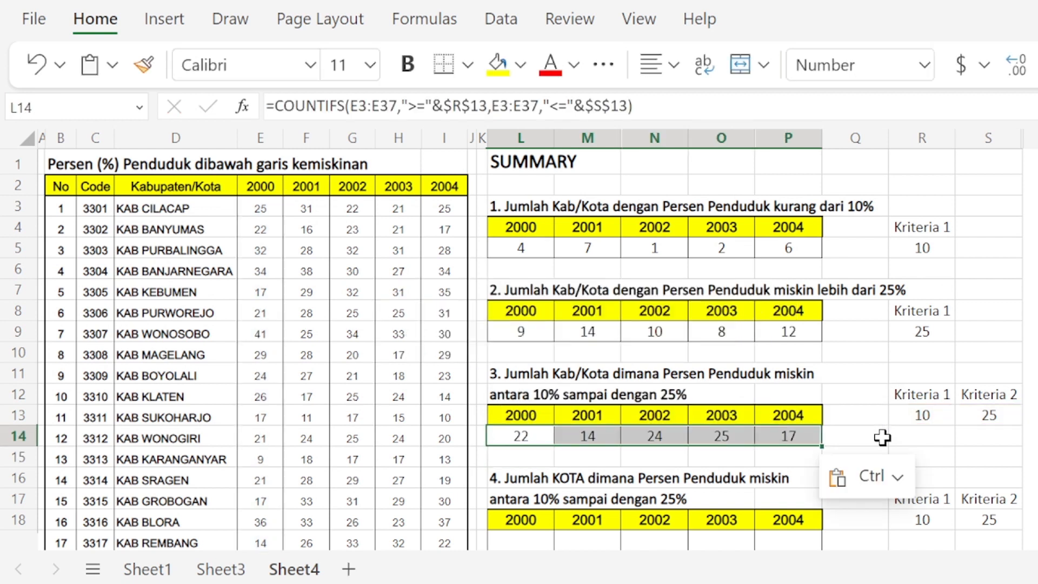
key("Right")
key("Right")
key("Right")
key("Right")
key("Left")
key("Left")
key("Left")
key("Left")
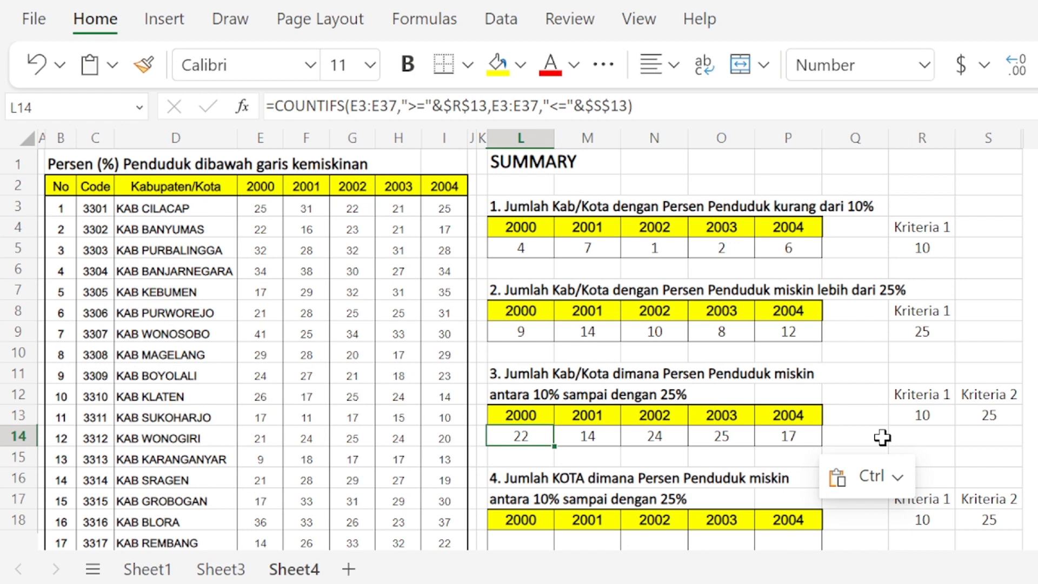
Step: Read the two-line heading of the fourth summary table in L16 and L17 to see which areas and percentages it covers
key("Down")
key("Down")
key("Down")
key("Down")
key("Down")
key("Down")
key("Down")
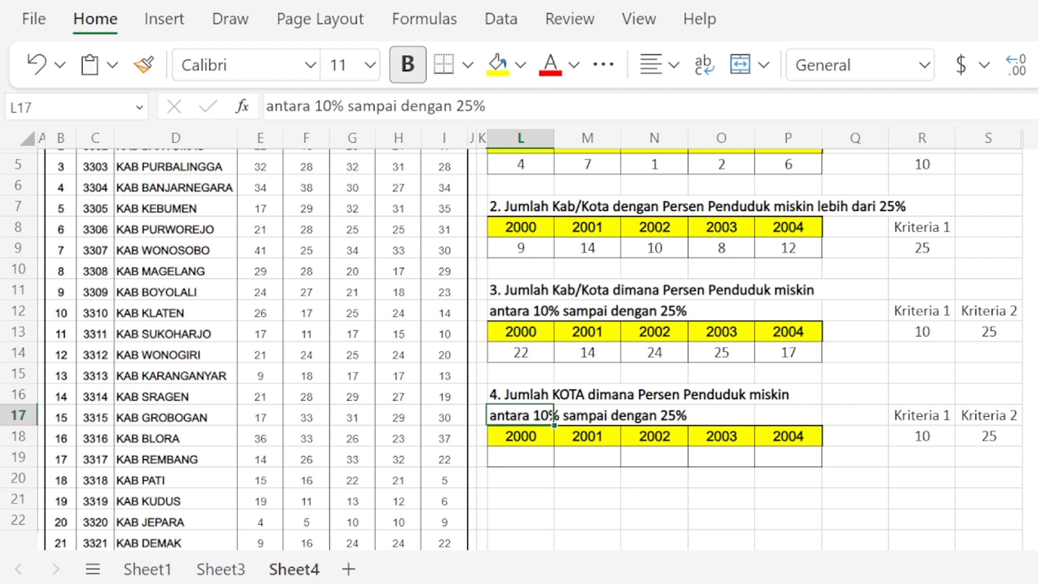
left_click(552, 395)
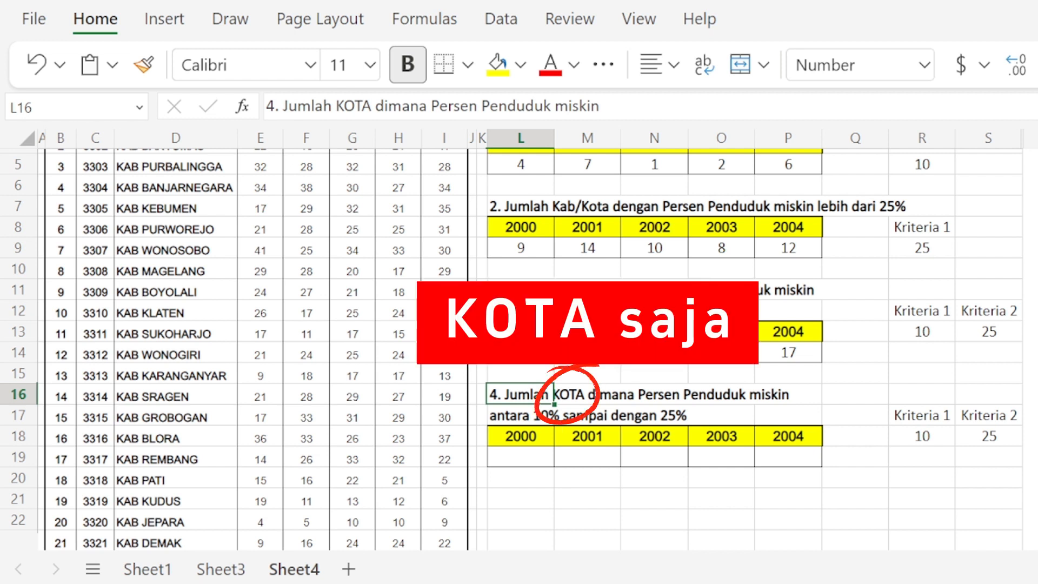
key("Right")
key("Left")
key("Right")
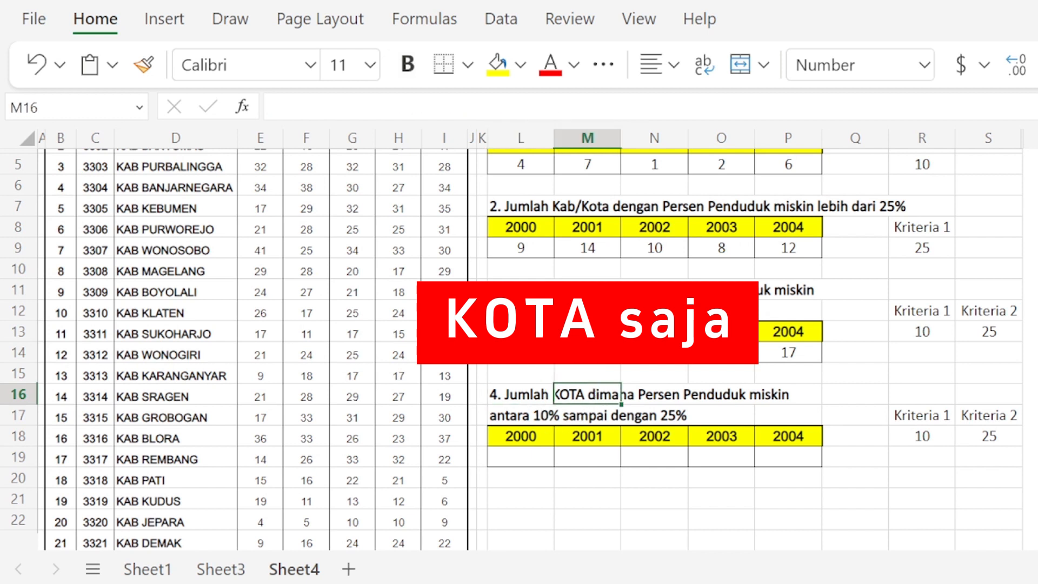
key("Down")
key("Left")
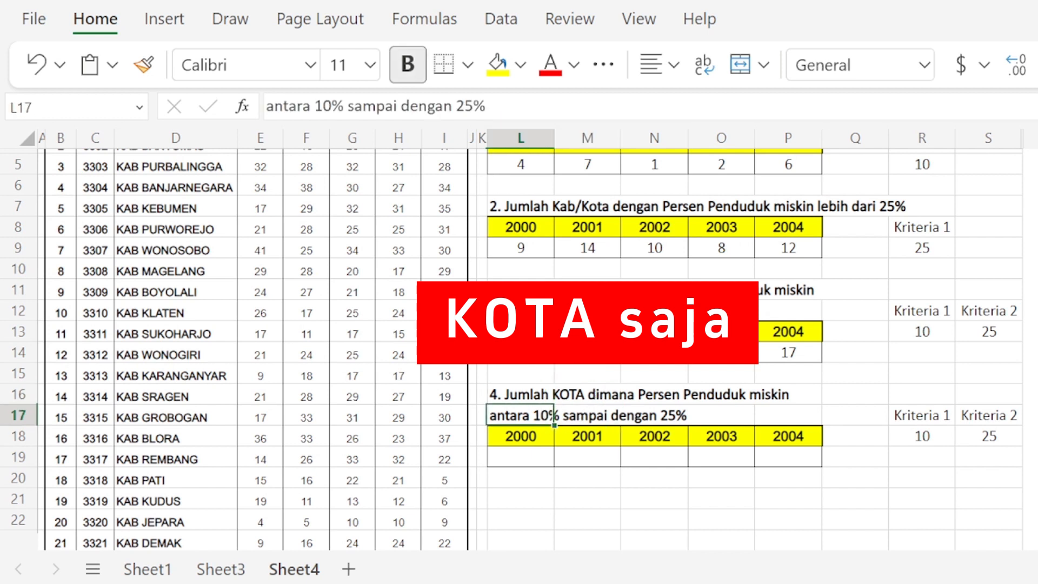
Step: Examine the Code column from C3 down to the first KOTA row to compare the regency and city codes
key("Up")
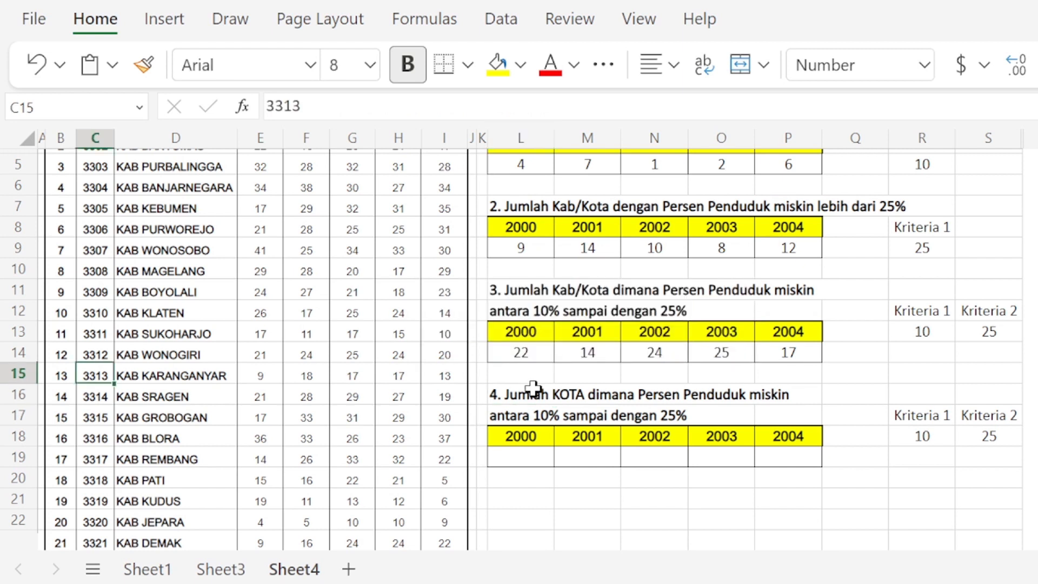
key("Up")
key("Up")
key("Up")
key("Up")
key("Up")
key("Up")
key("Up")
key("Up")
key("Up")
key("Up")
key("Up")
key("Up")
key("Up")
key("Up")
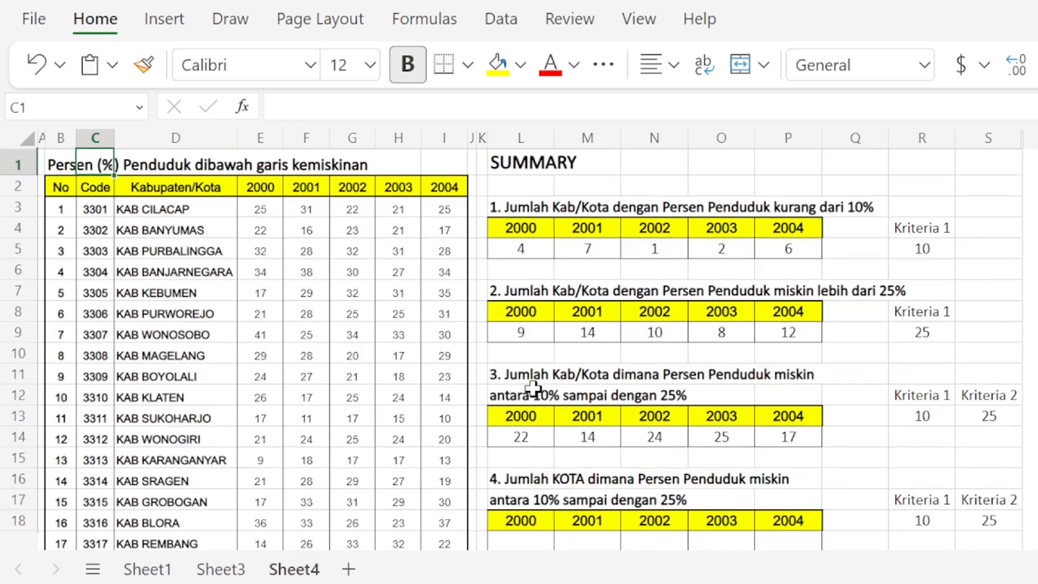
key("Down")
key("Down")
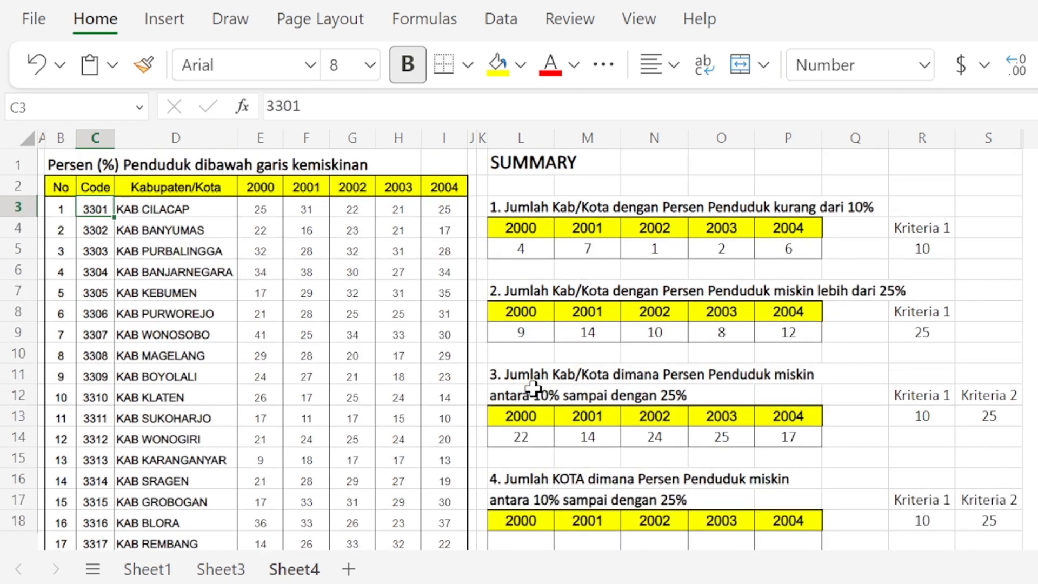
key("Down")
key("Down")
key("Down")
key("Down")
key("Down")
key("Down")
key("Down")
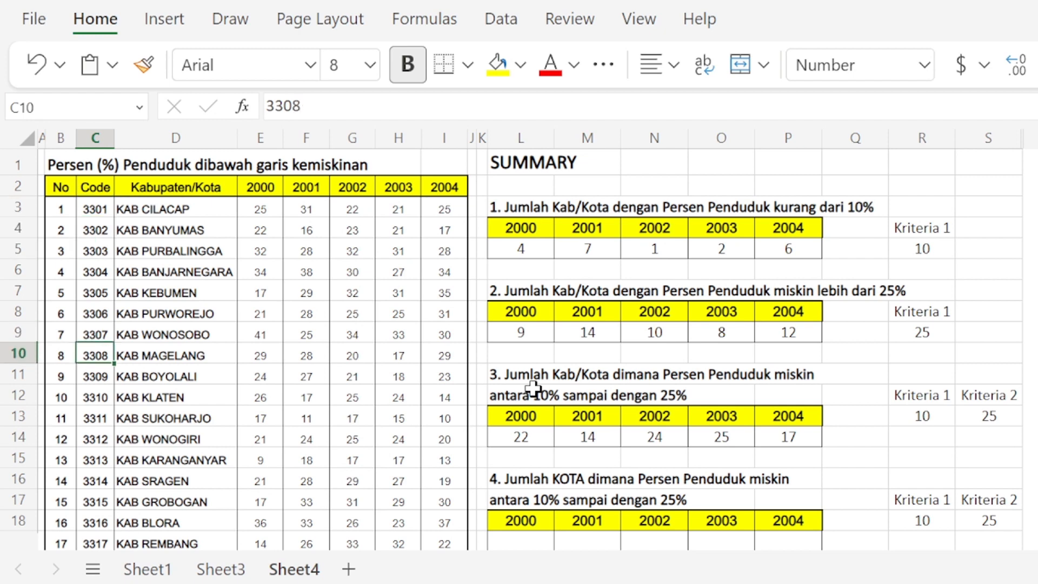
key("Down")
key("Down")
key("Down")
key("Down")
key("Down")
key("Down")
key("Down")
key("Down")
key("Down")
key("Down")
key("Down")
key("Down")
key("Down")
key("Down")
key("Down")
key("Down")
key("Down")
key("Down")
key("Down")
key("Down")
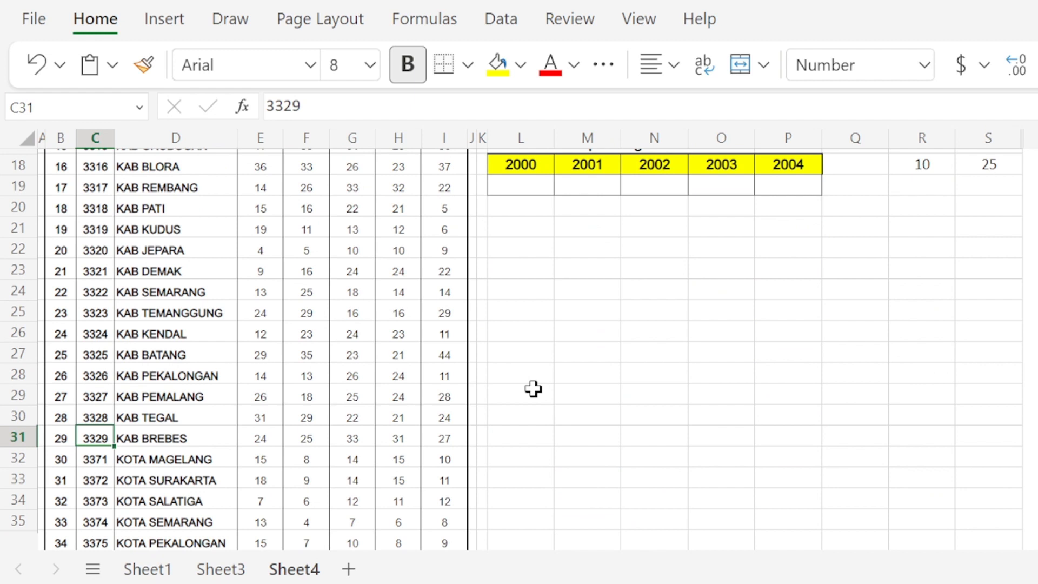
key("Down")
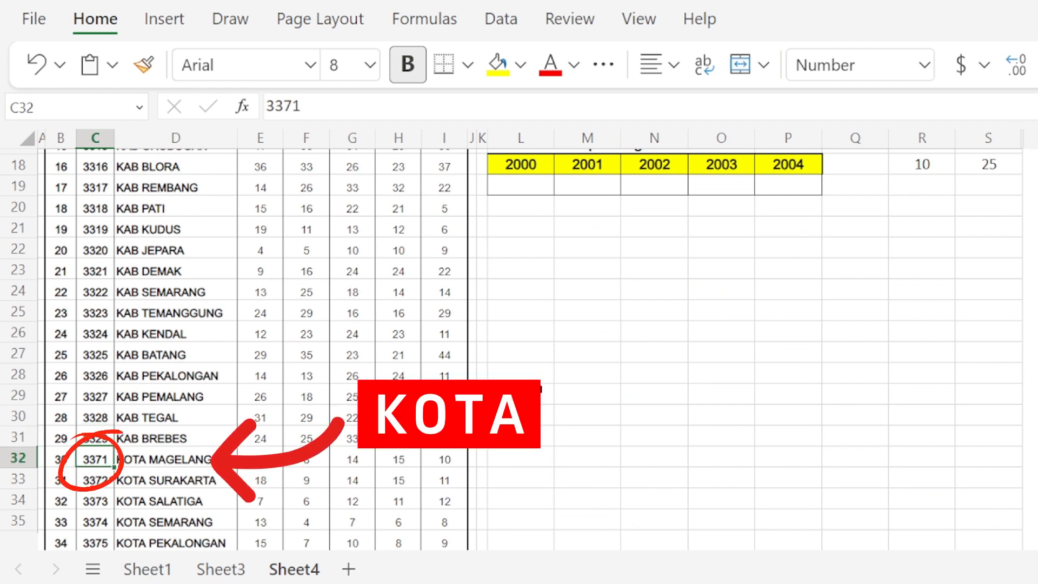
Step: Examine the codes and names of the KOTA rows from KOTA MAGELANG to KOTA TEGAL
key("Right")
key("Left")
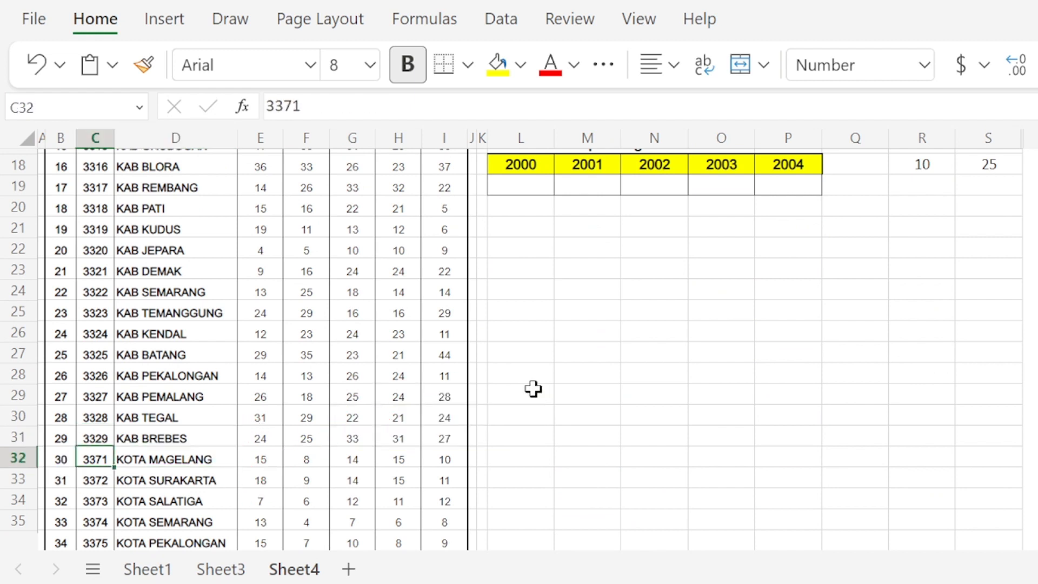
key("Right")
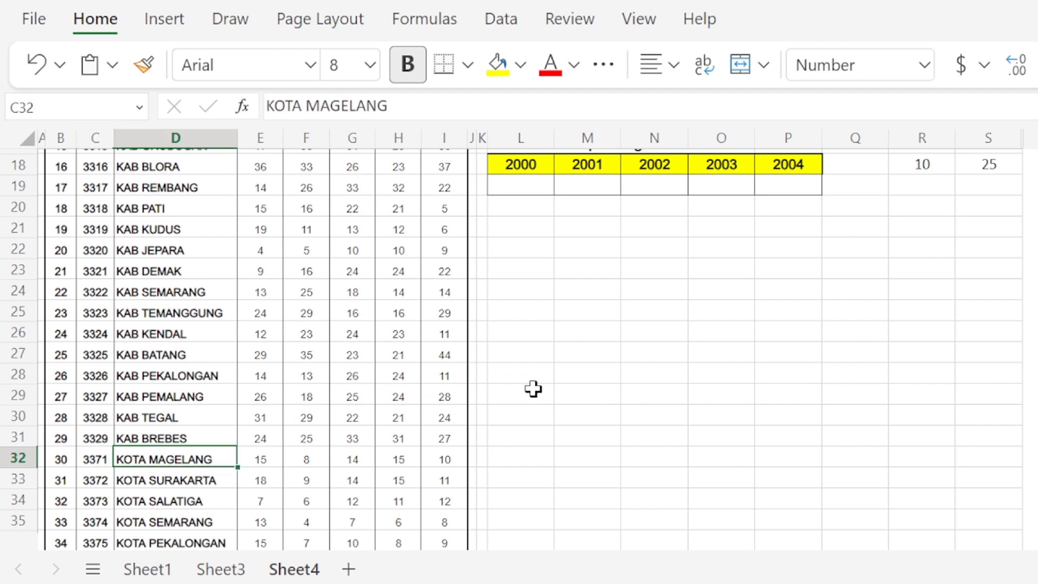
key("Down")
key("Left")
key("Right")
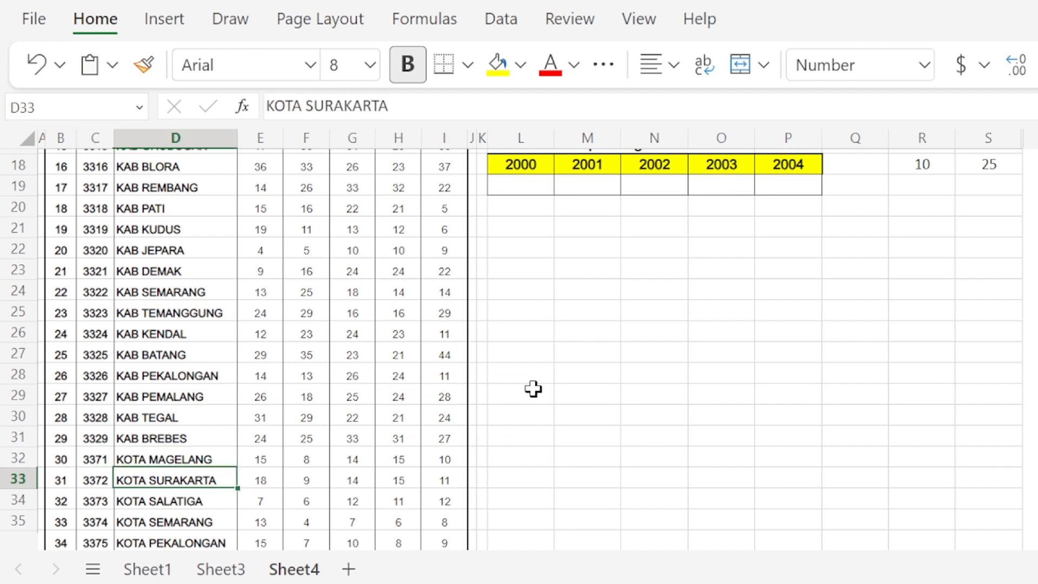
key("Down")
key("Down")
key("Down")
key("Down")
key("Down")
key("Down")
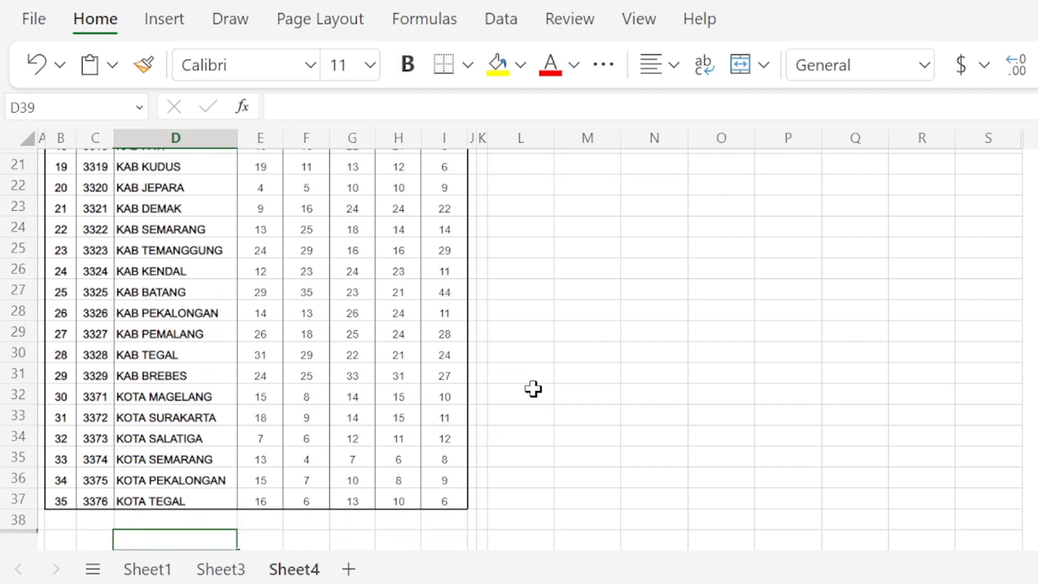
key("Up")
key("Up")
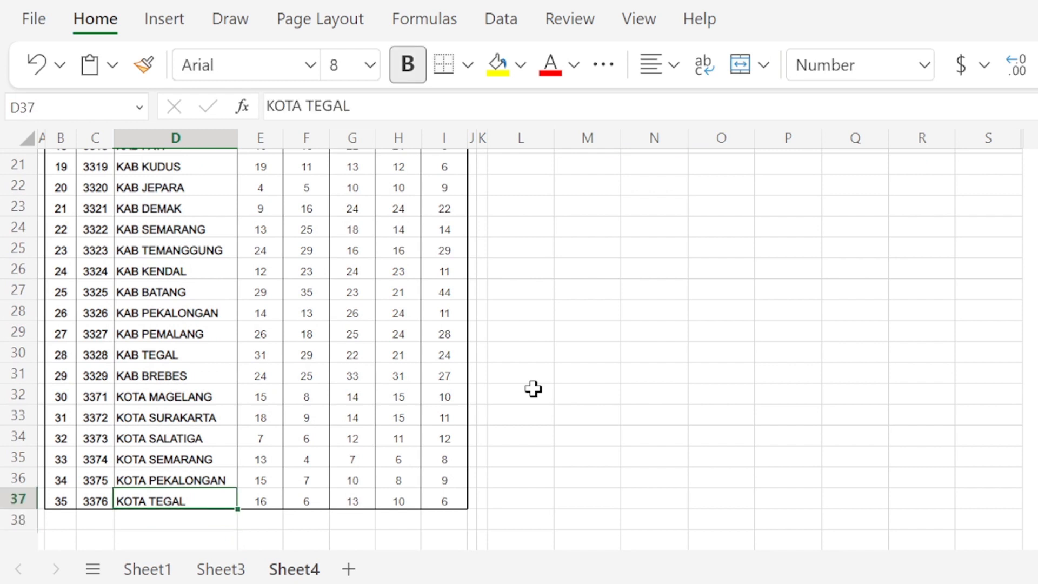
key("Left")
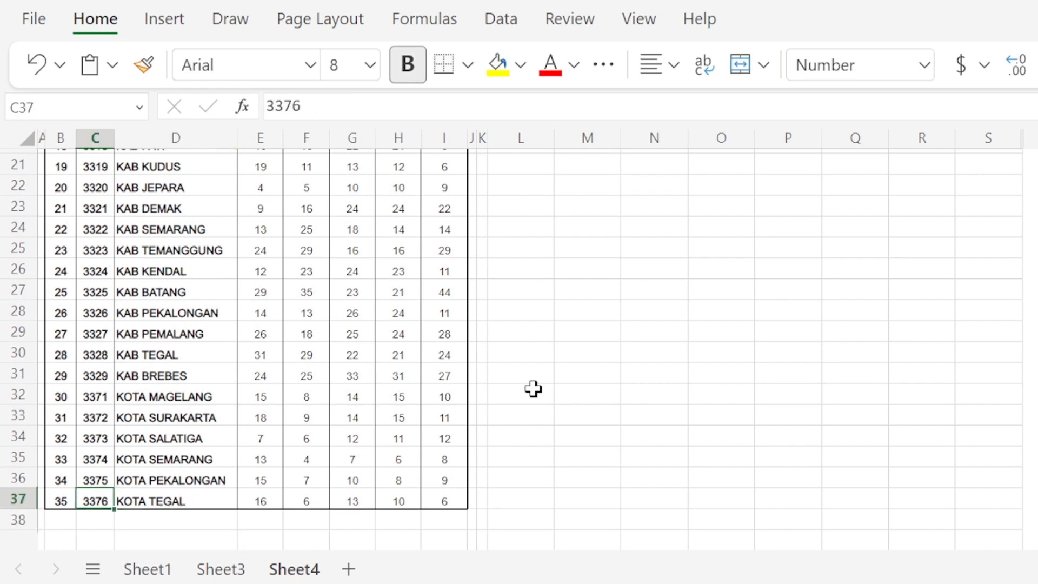
key("Up")
key("Up")
key("Up")
key("Up")
key("Up")
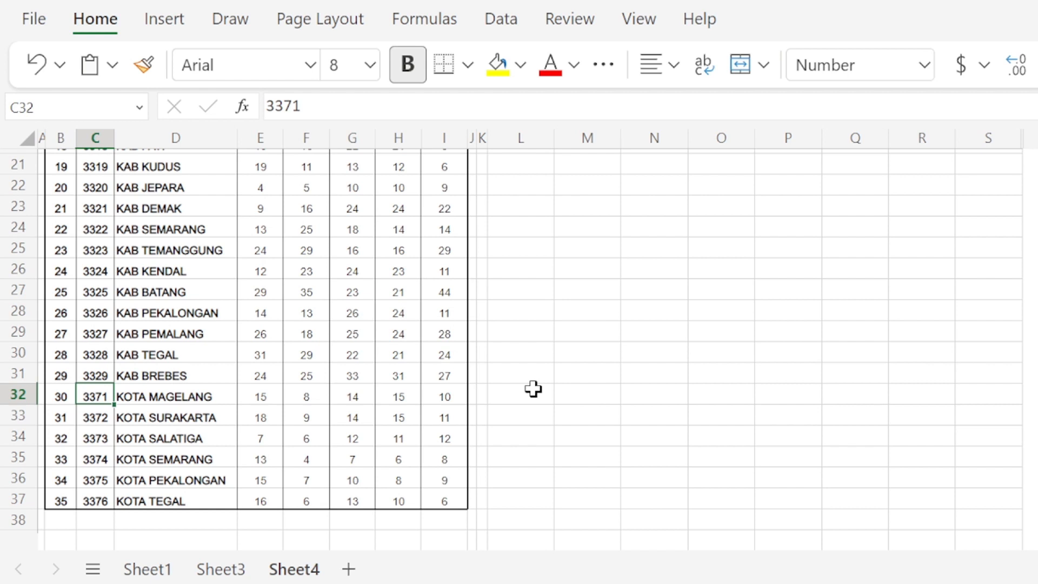
key("Right")
key("Right")
key("Right")
key("Right")
key("Right")
key("Right")
key("Right")
key("Right")
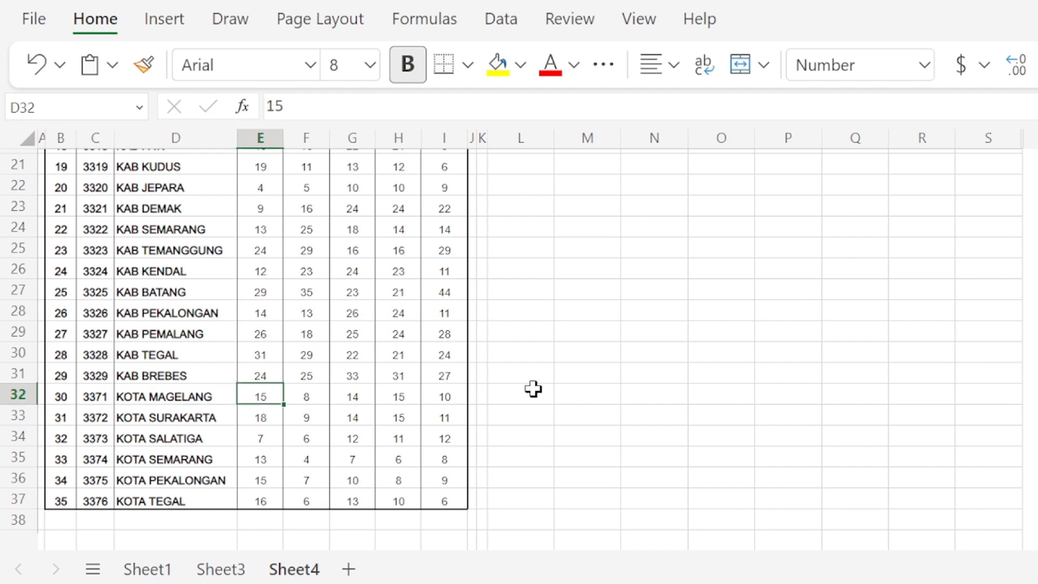
key("Right")
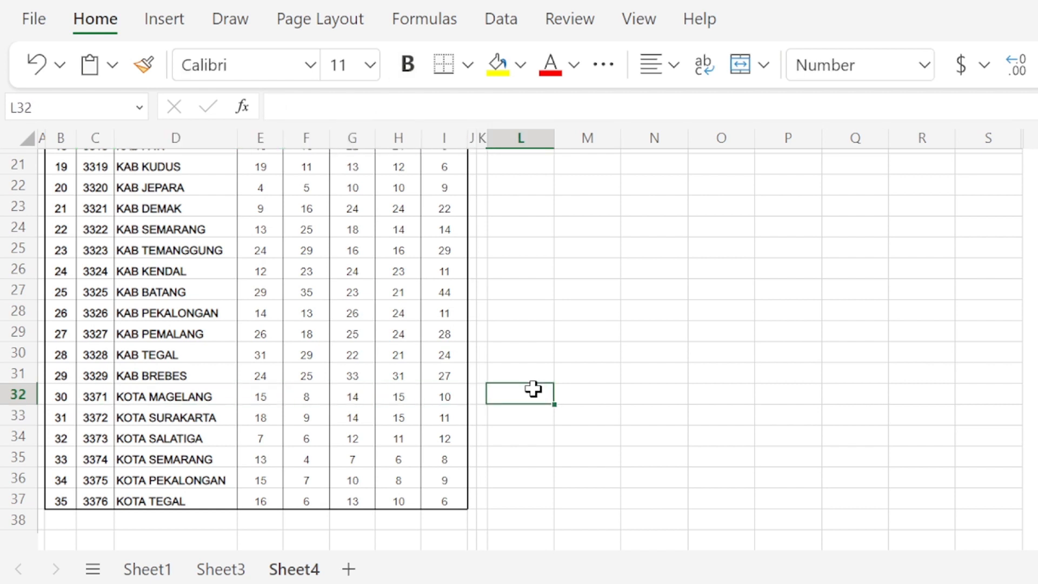
Step: Start a COUNTIFS formula in L19, the 2000 cell of the fourth summary table
key("ctrl+Up")
key("Down")
key("Down")
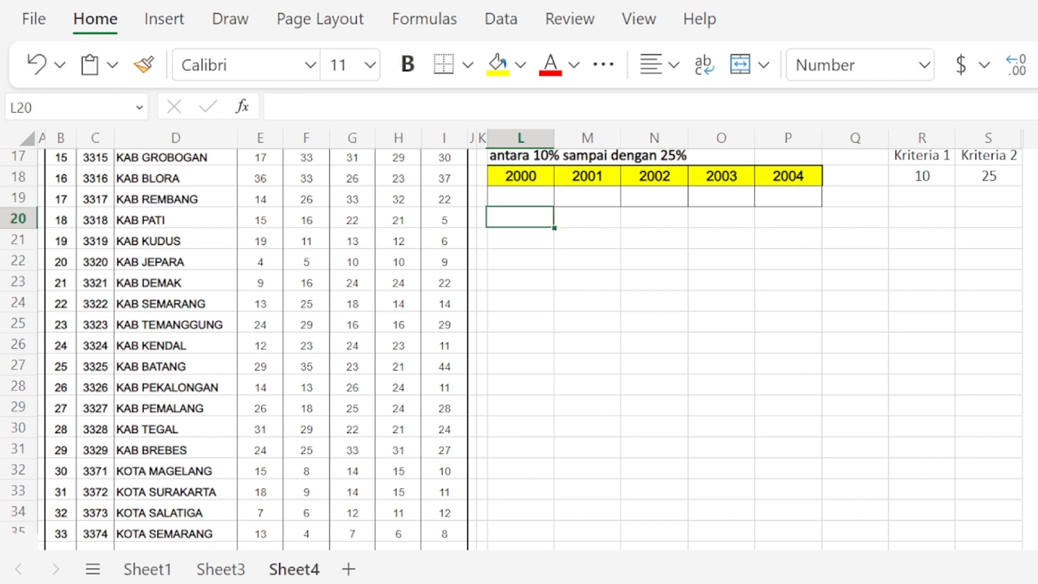
key("Up")
key("Up")
key("Up")
key("Up")
key("Down")
key("Down")
key("Down")
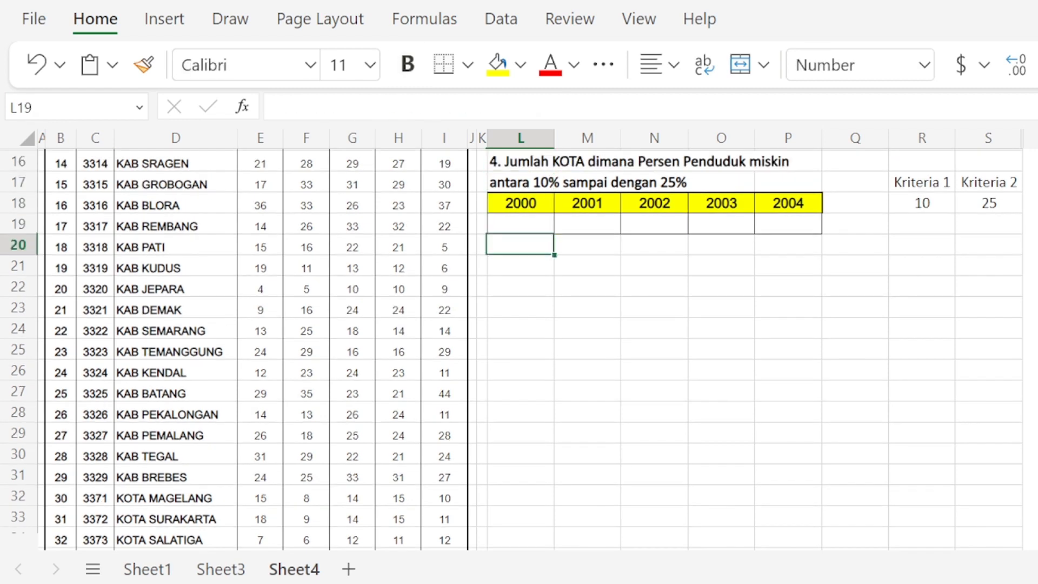
key("Up")
key("Down")
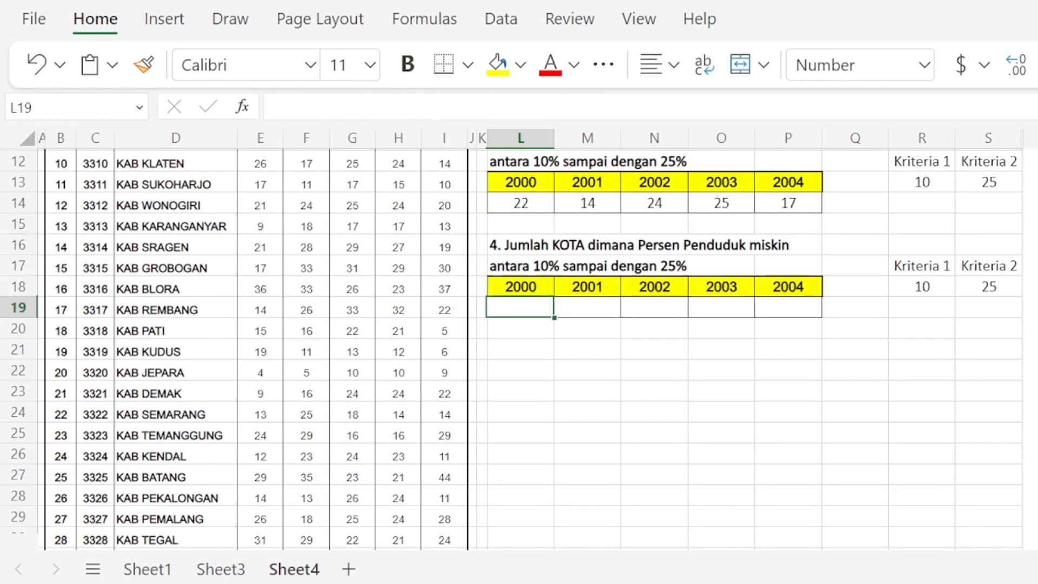
type("=COUNTIFS(")
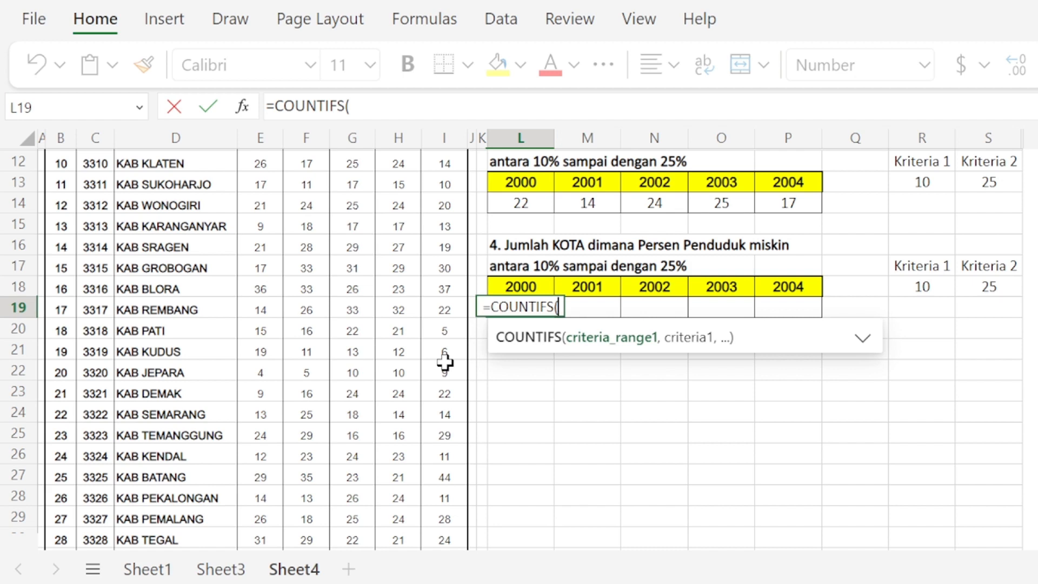
Step: Set the first criteria range of the L19 formula to the 2000 percentages in E3:E37
scroll(427, 369, "up", 4)
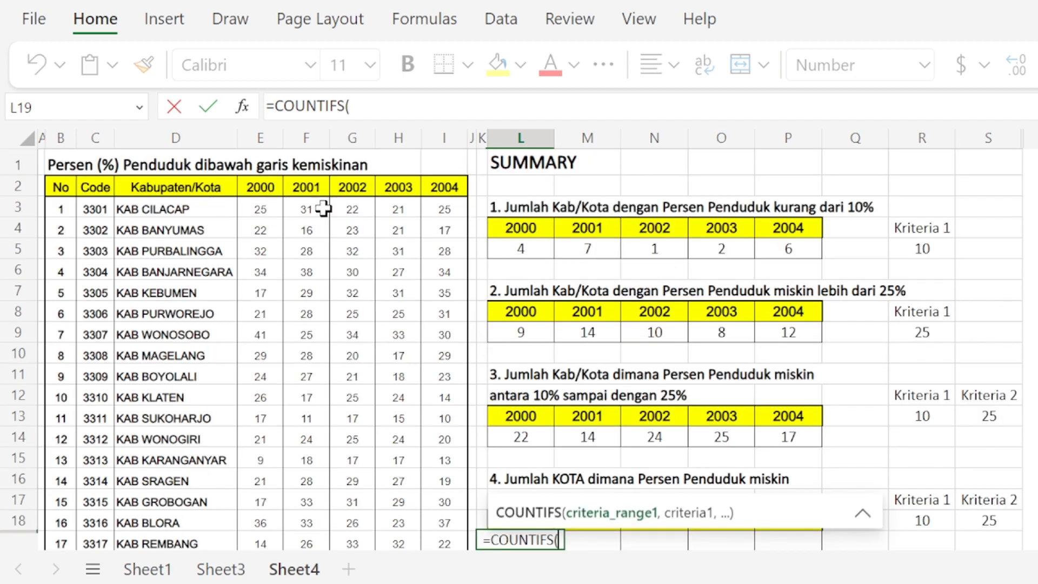
left_click(258, 208)
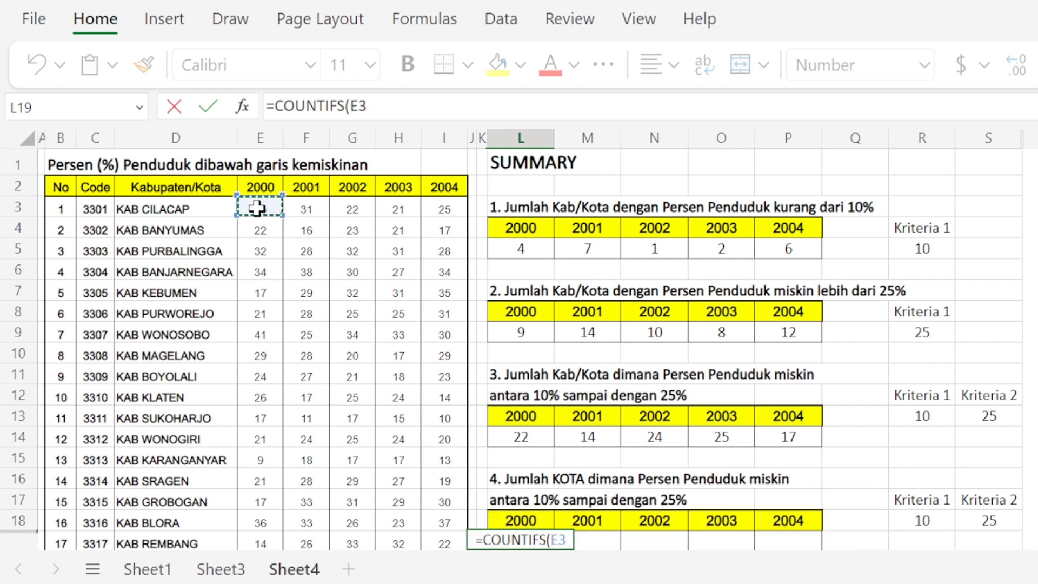
left_click_drag(257, 207, 260, 346)
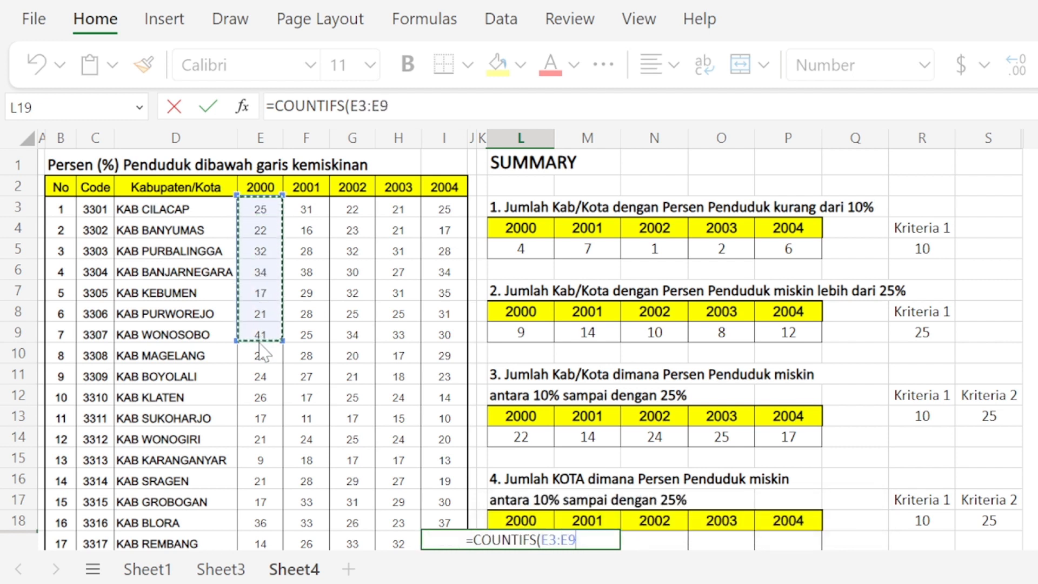
left_click(389, 106)
key("BackSpace")
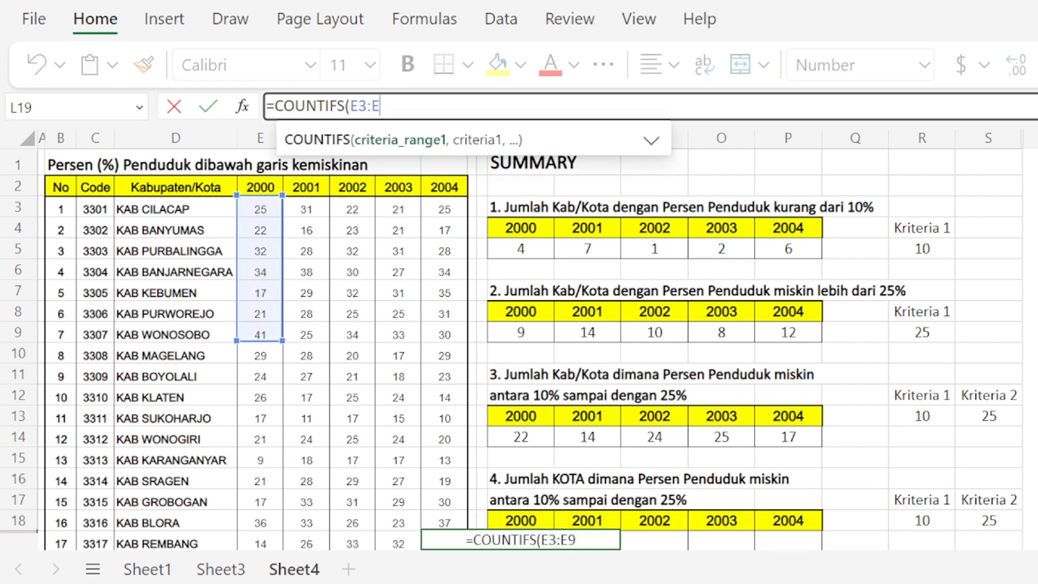
type("17")
key("BackSpace")
key("BackSpace")
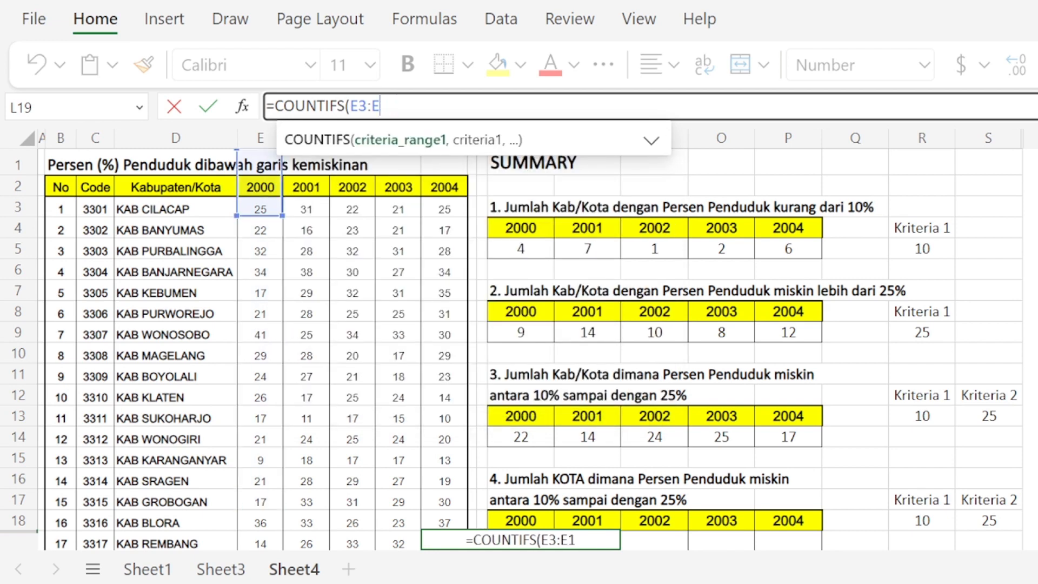
type("37")
scroll(362, 258, "down", 3)
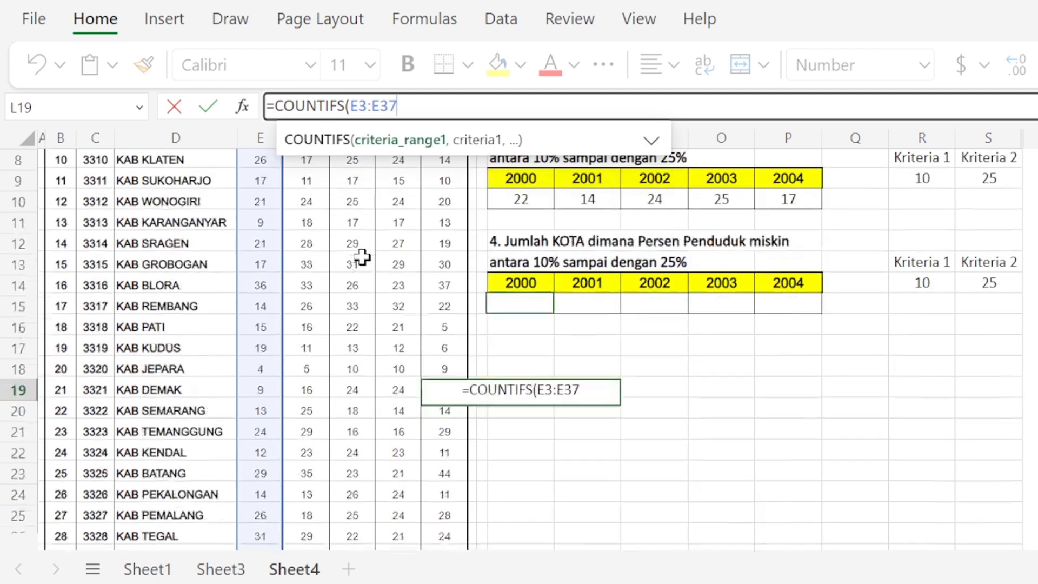
scroll(363, 257, "down", 9)
scroll(364, 258, "up", 11)
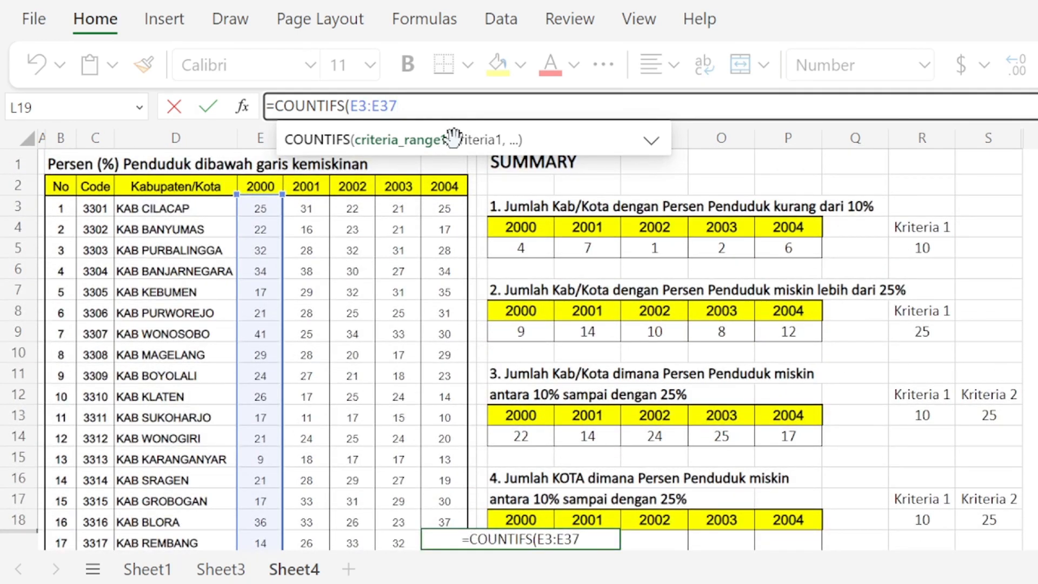
Step: Add the first criterion ">=10" to the COUNTIFS formula in L19
type(",")
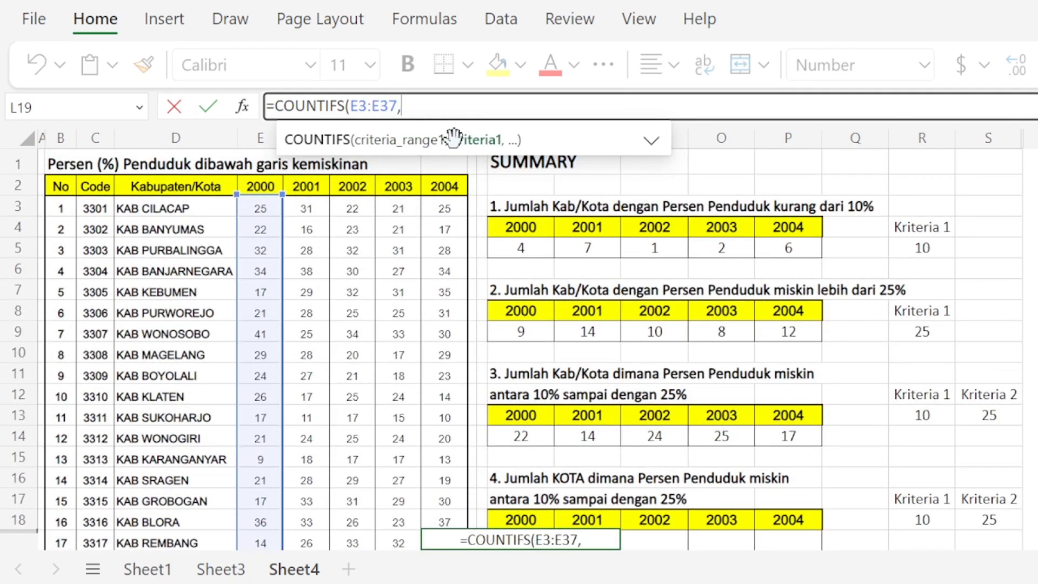
type("\">")
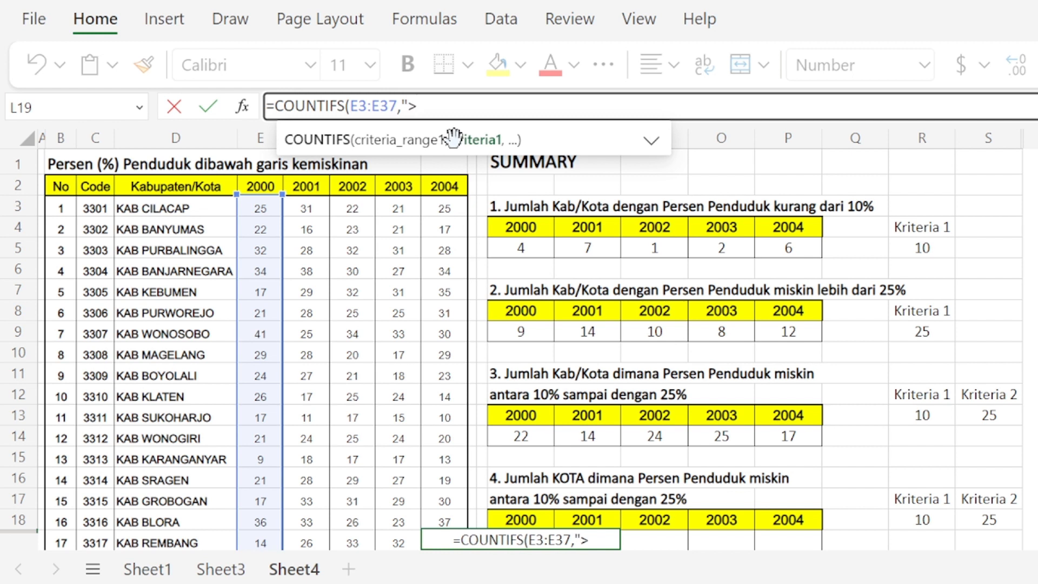
type("=10")
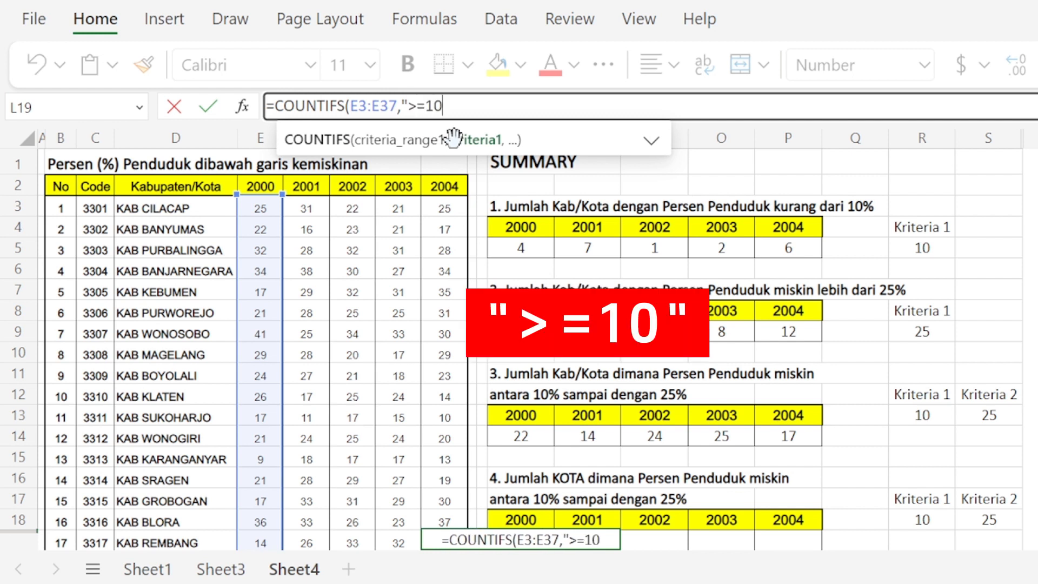
type("\"")
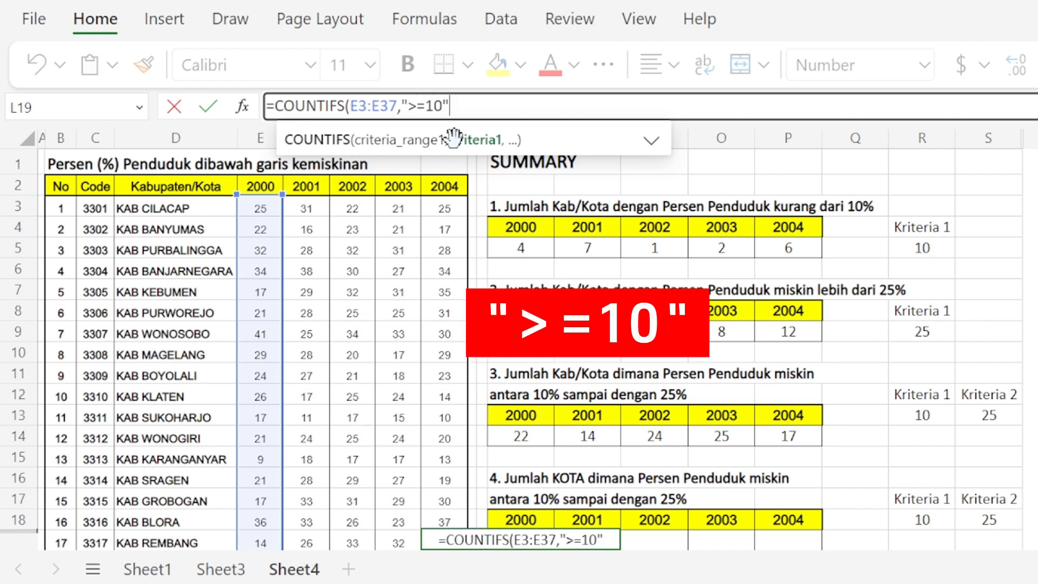
type(",")
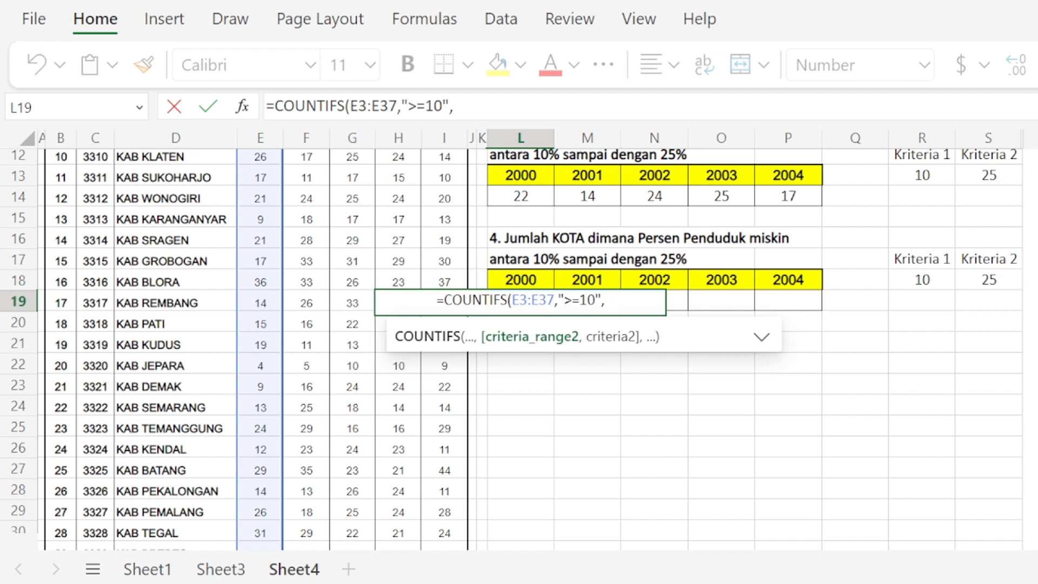
Step: Add the second condition to the L19 formula: range E3:E37 with the criterion "<=25"
type("E")
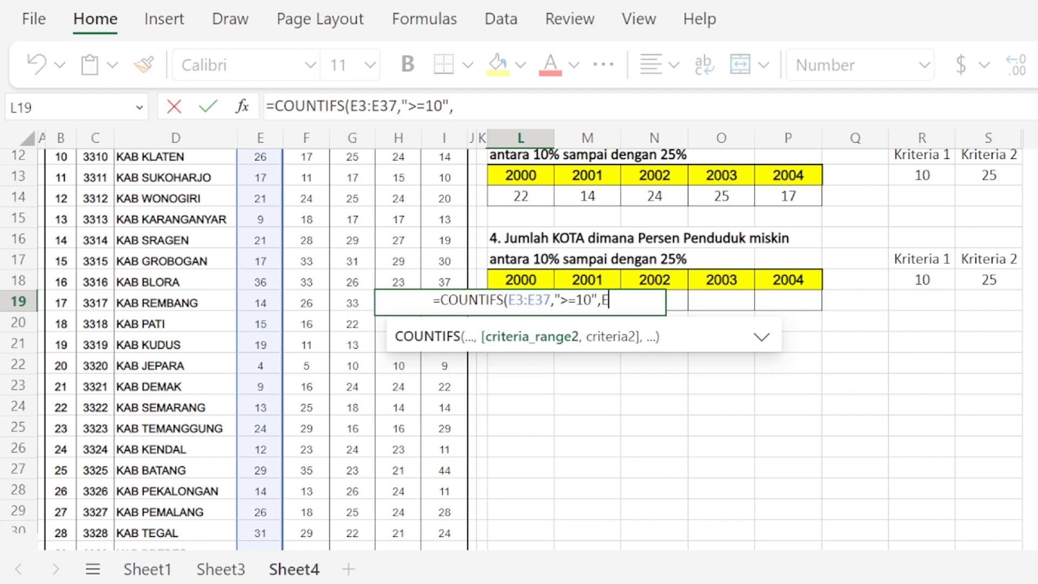
type("3:e")
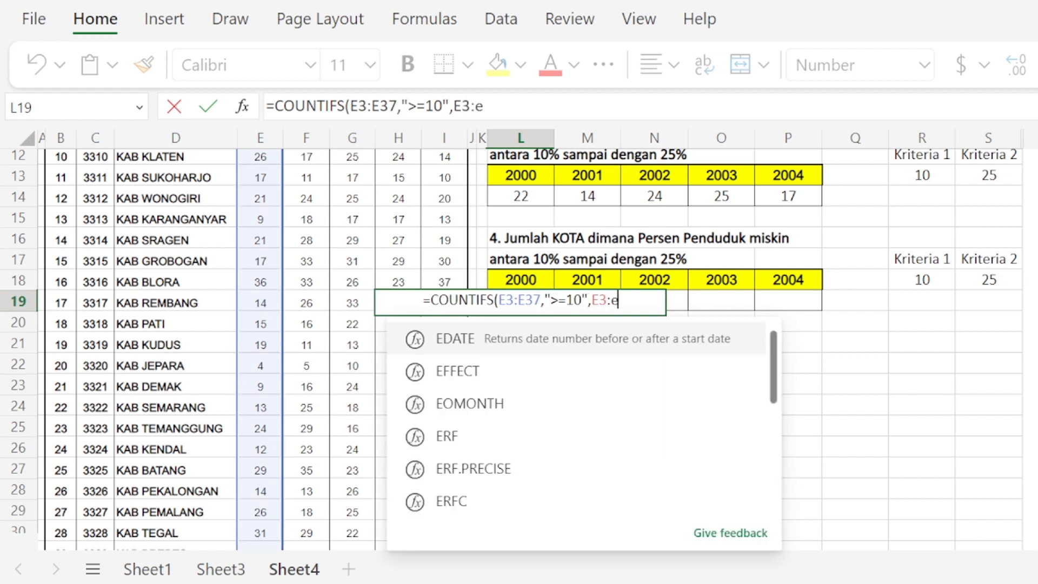
type("37")
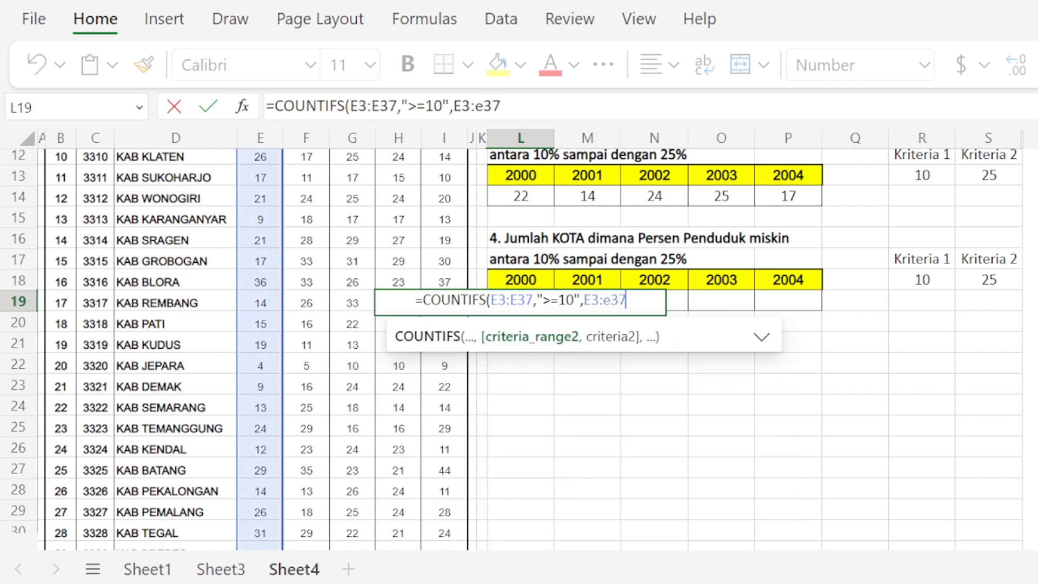
type(",")
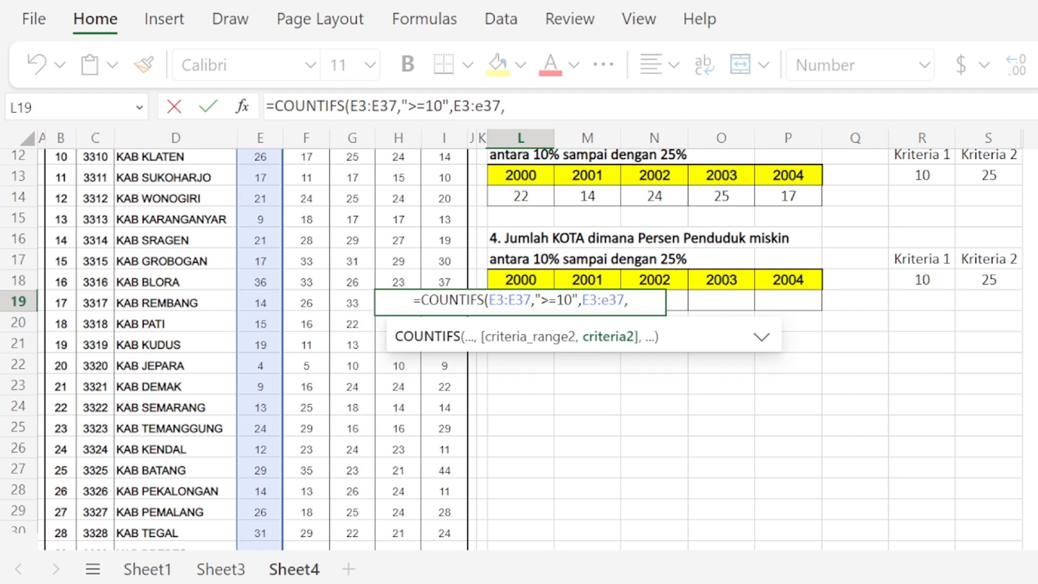
type("\"<")
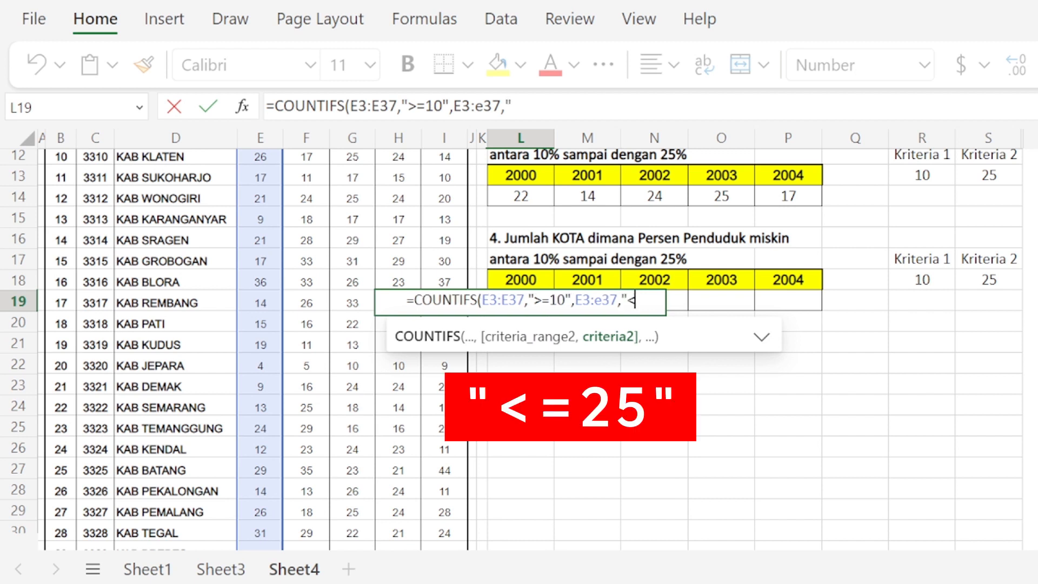
type("=2")
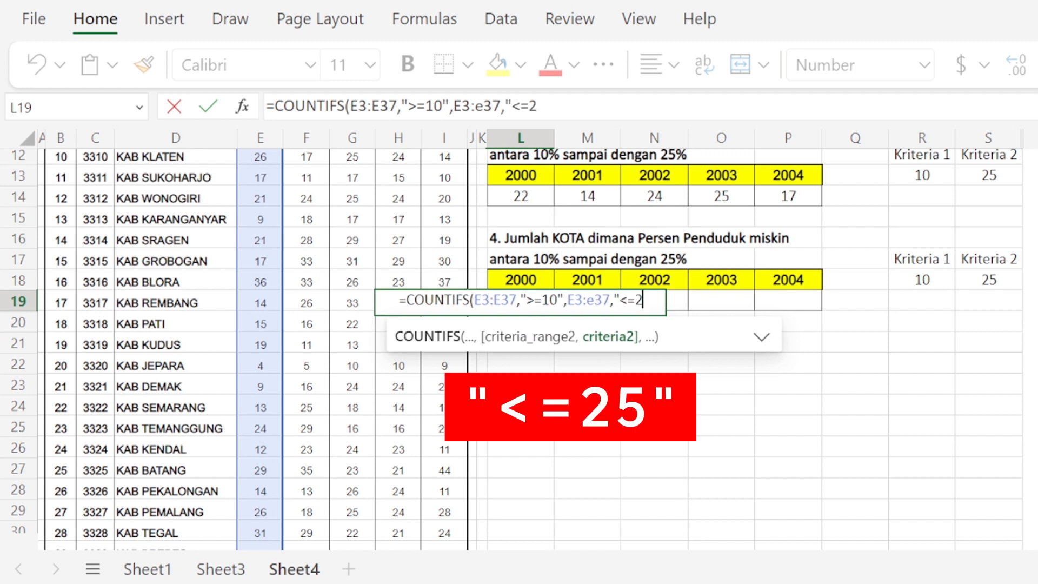
type("5\"")
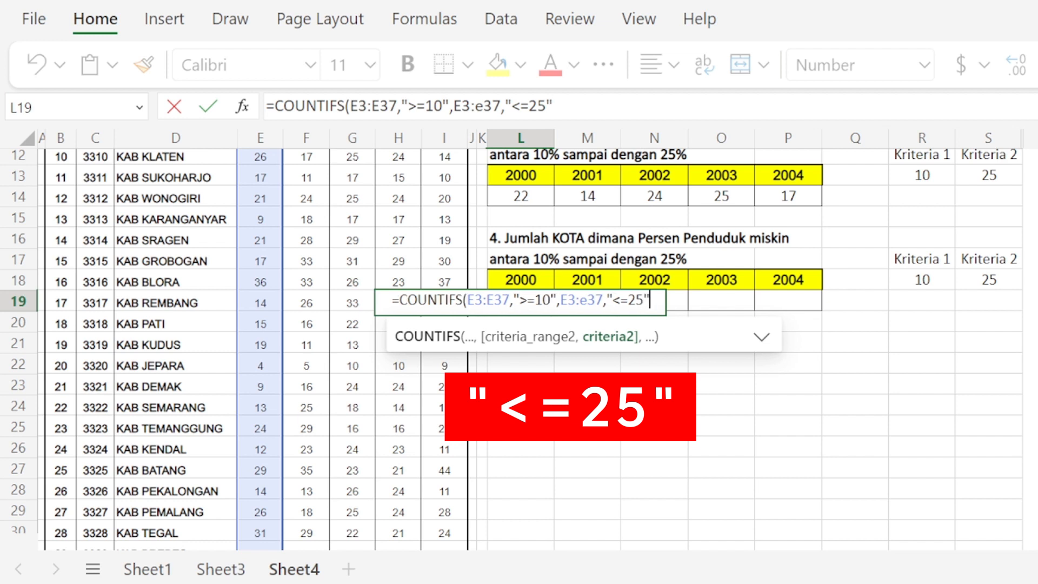
type(",")
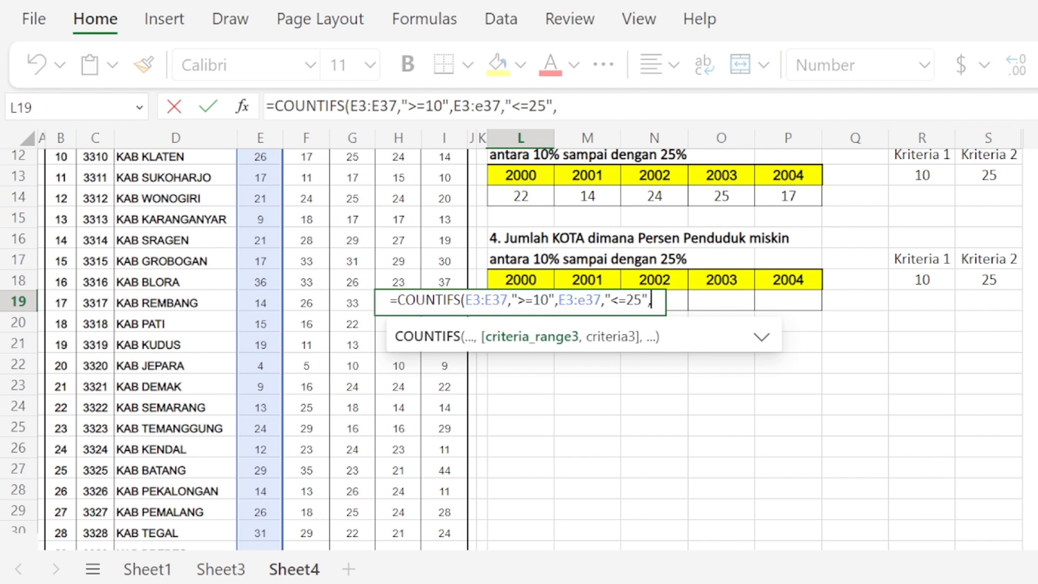
Step: Add the Code column range C3:C37 as the third criteria range of the L19 formula
scroll(210, 347, "down", 2)
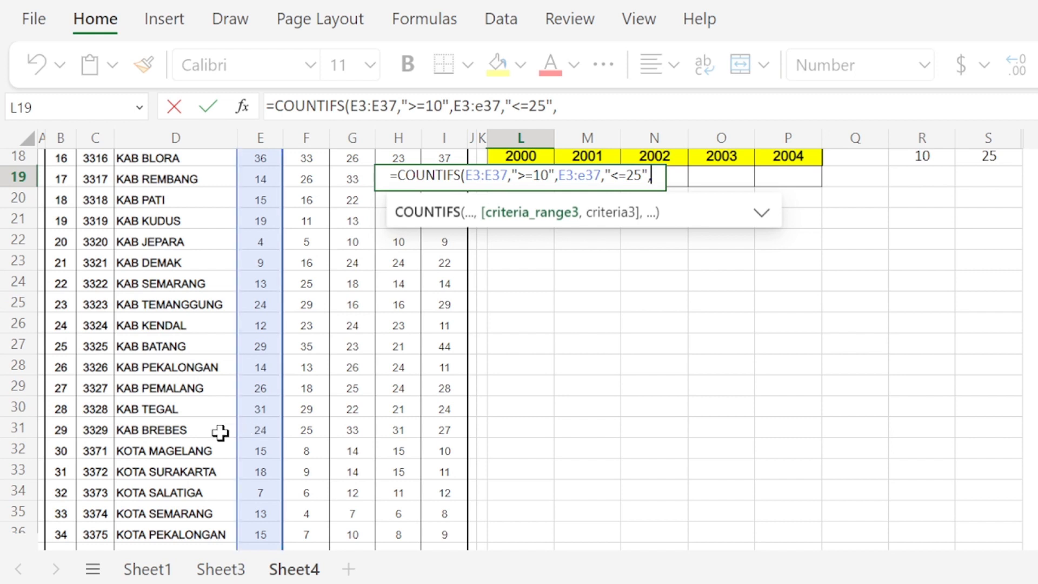
left_click(93, 451)
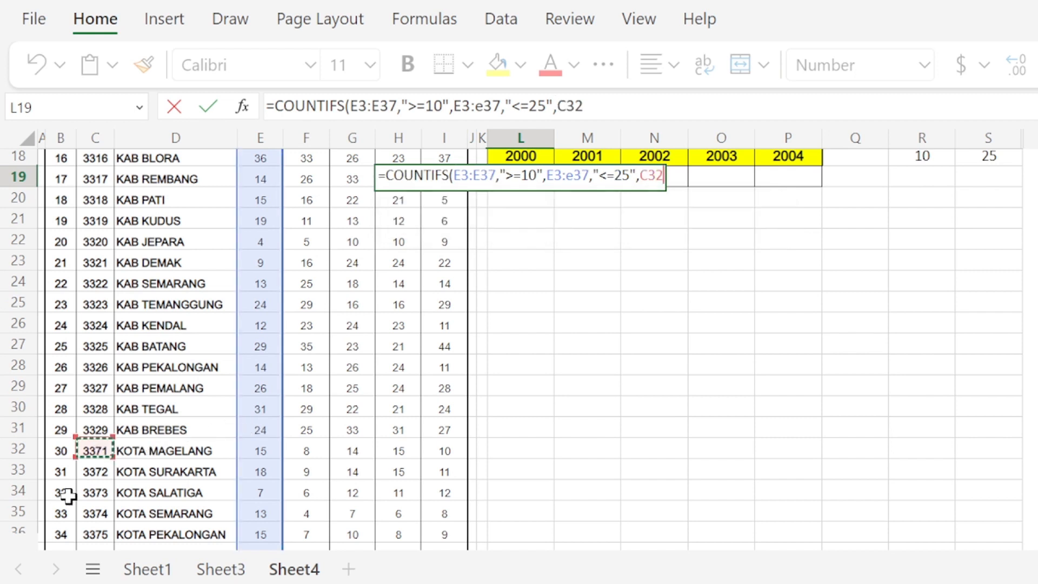
key("BackSpace")
key("BackSpace")
key("BackSpace")
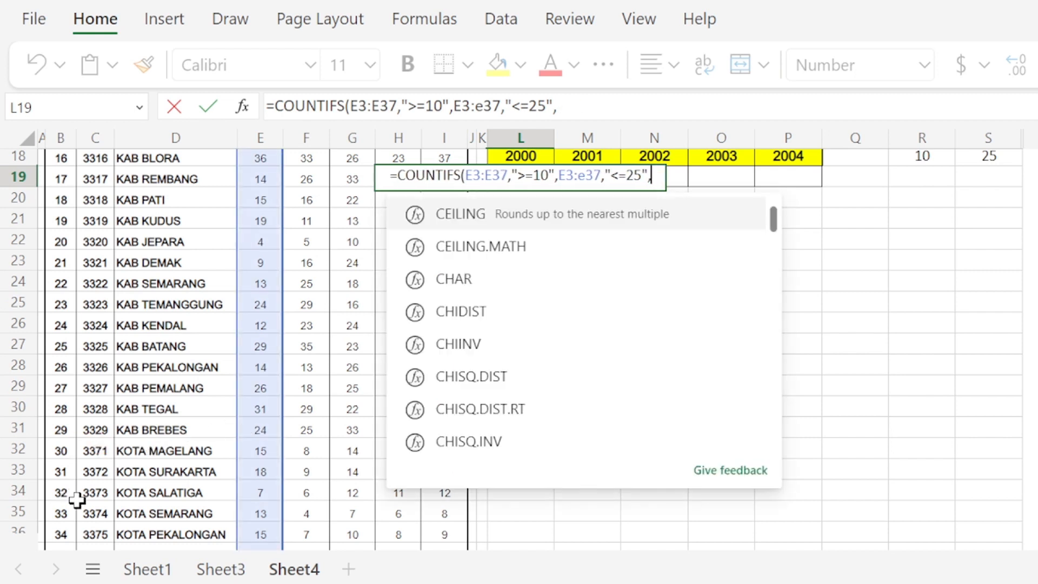
type("C3")
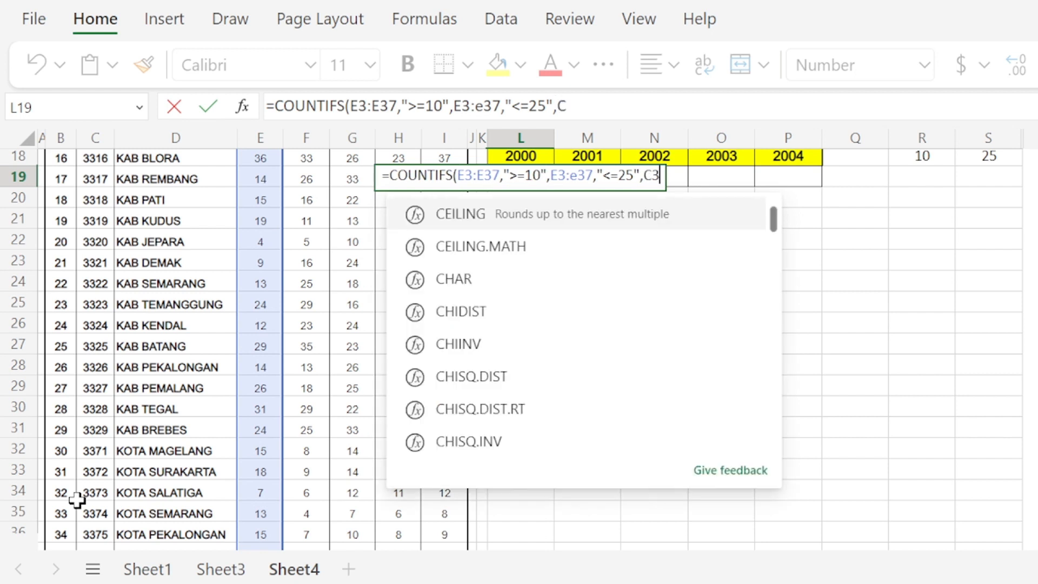
type(":C37")
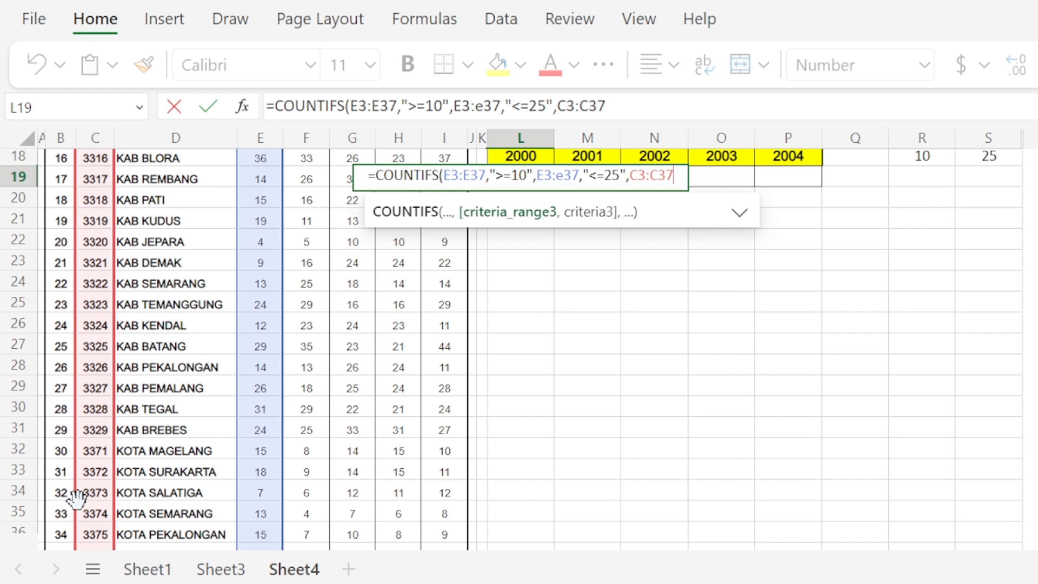
Step: Add the third criterion ">=3371" to limit the count to KOTA rows and close the formula's parenthesis
type(",")
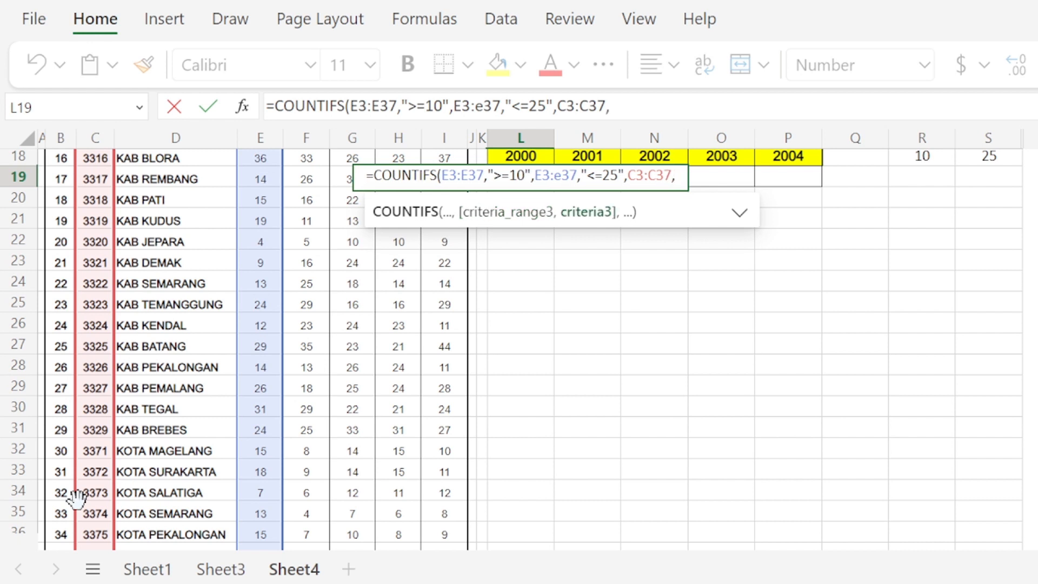
type("\"")
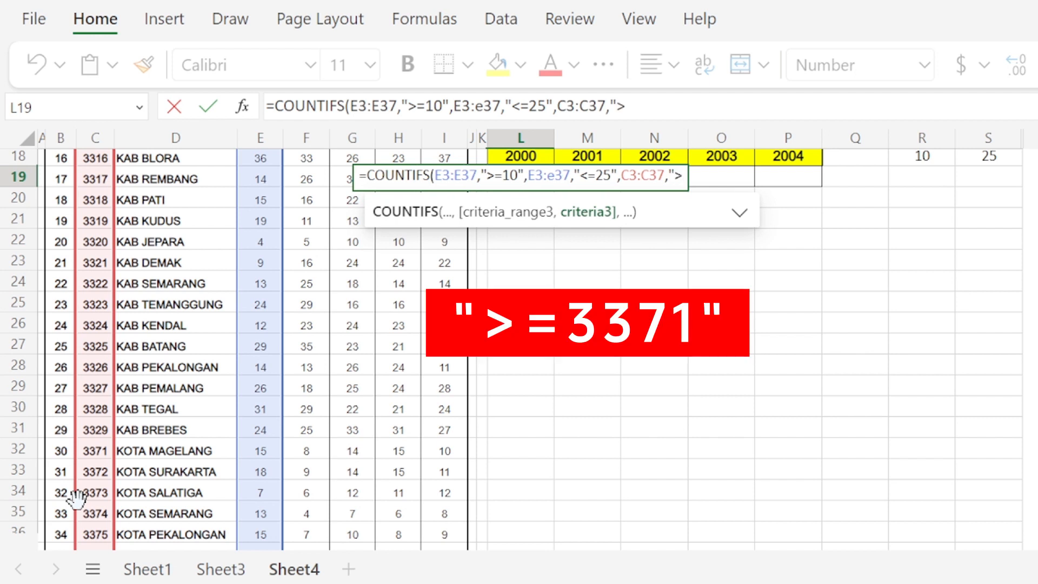
type(">=")
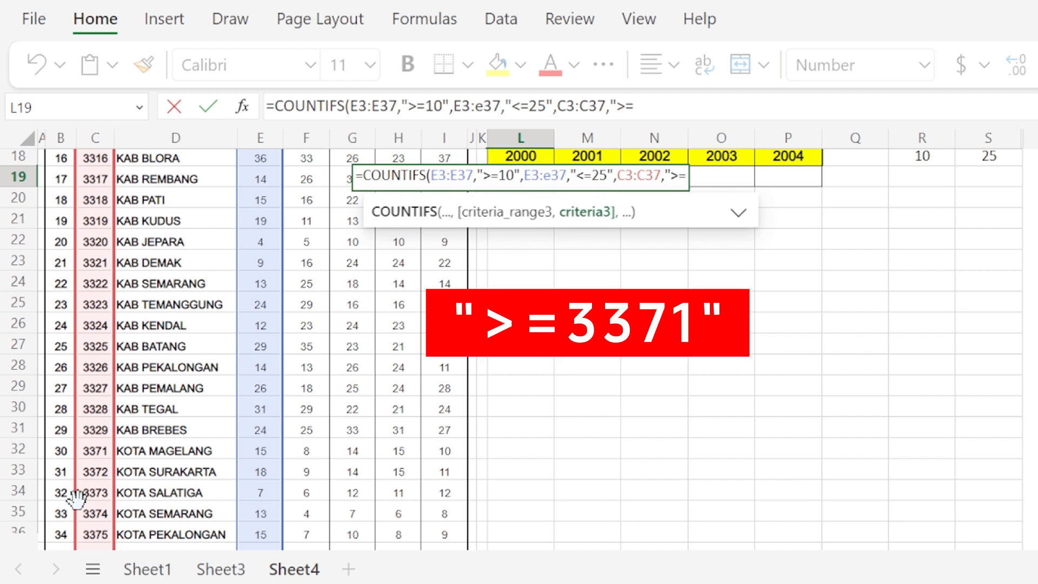
type("337")
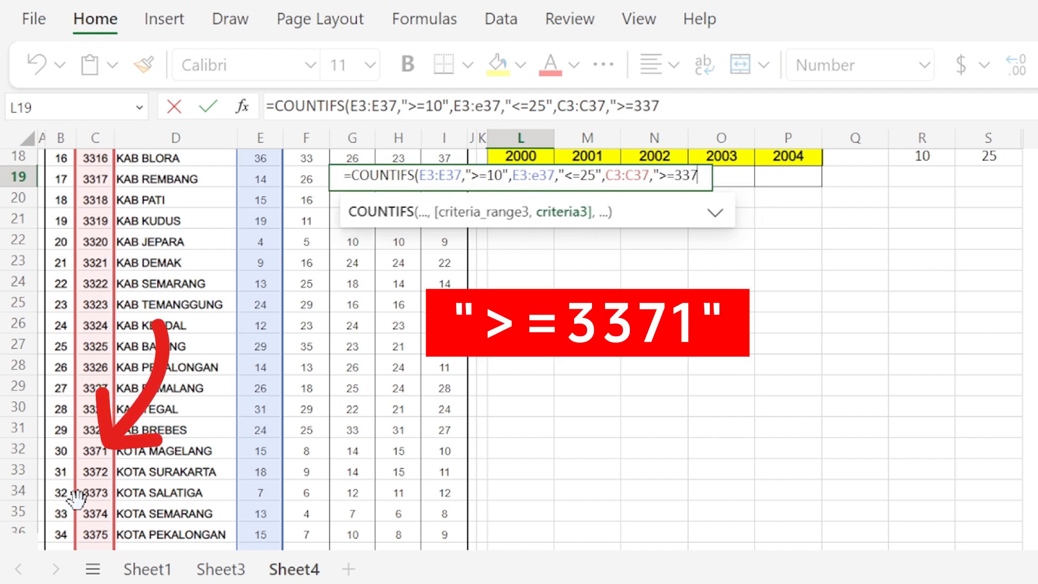
type("1\"")
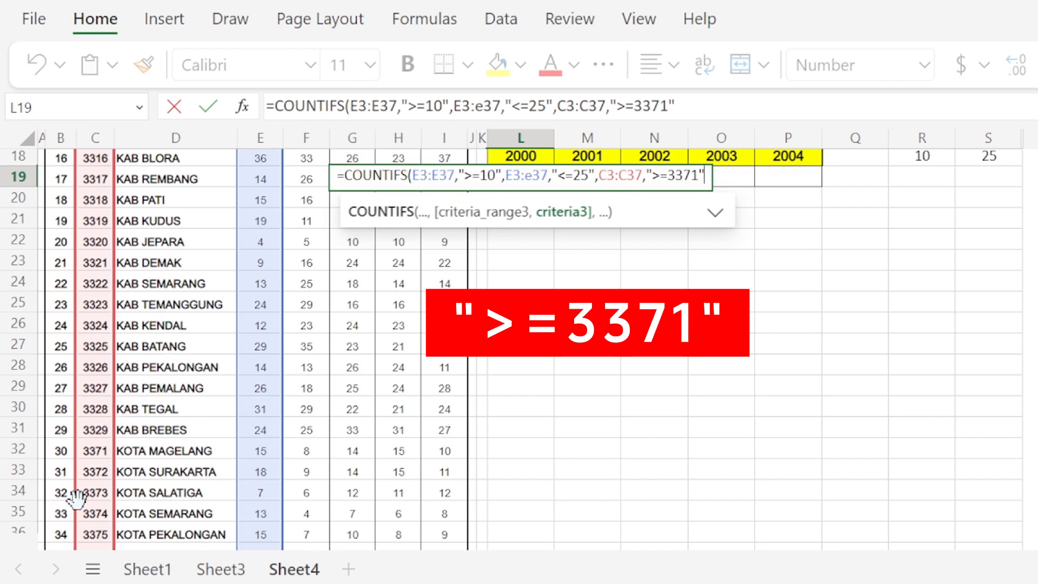
type(")")
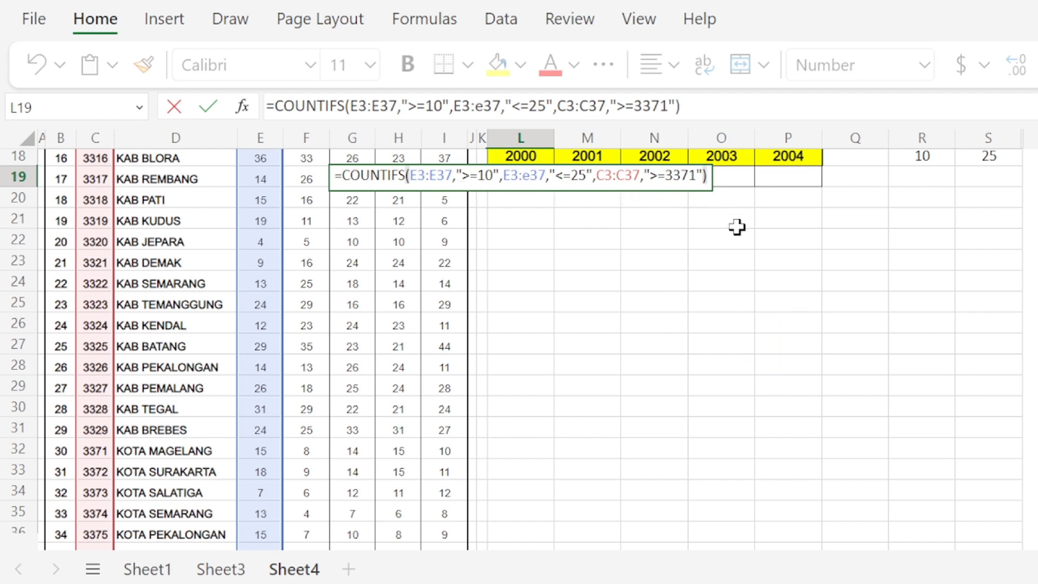
Step: Enter the completed COUNTIFS formula in L19 and reselect the cell
key("Return")
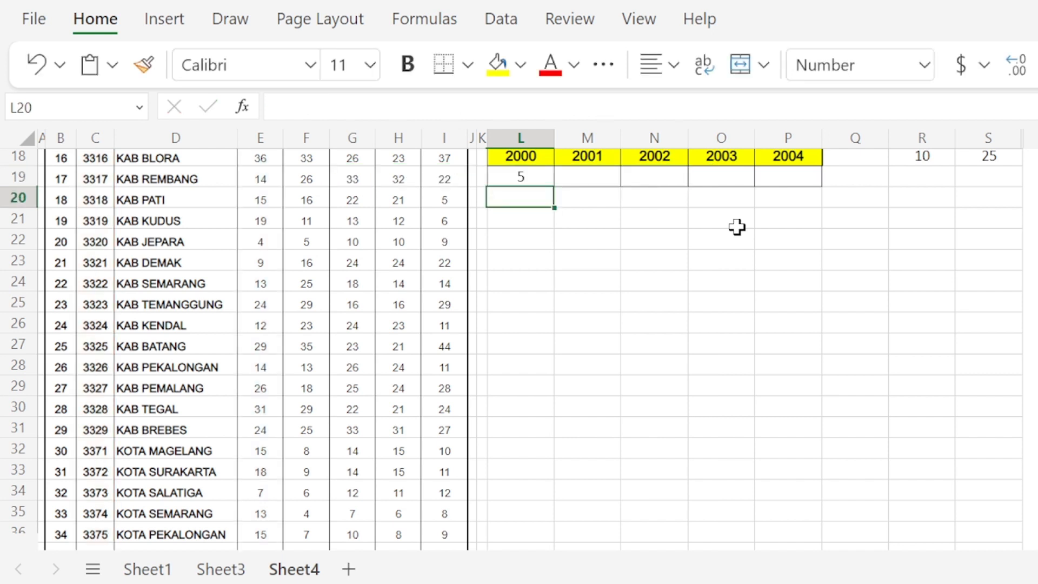
key("Up")
key("Up")
key("Up")
key("Up")
key("Down")
key("Down")
key("Down")
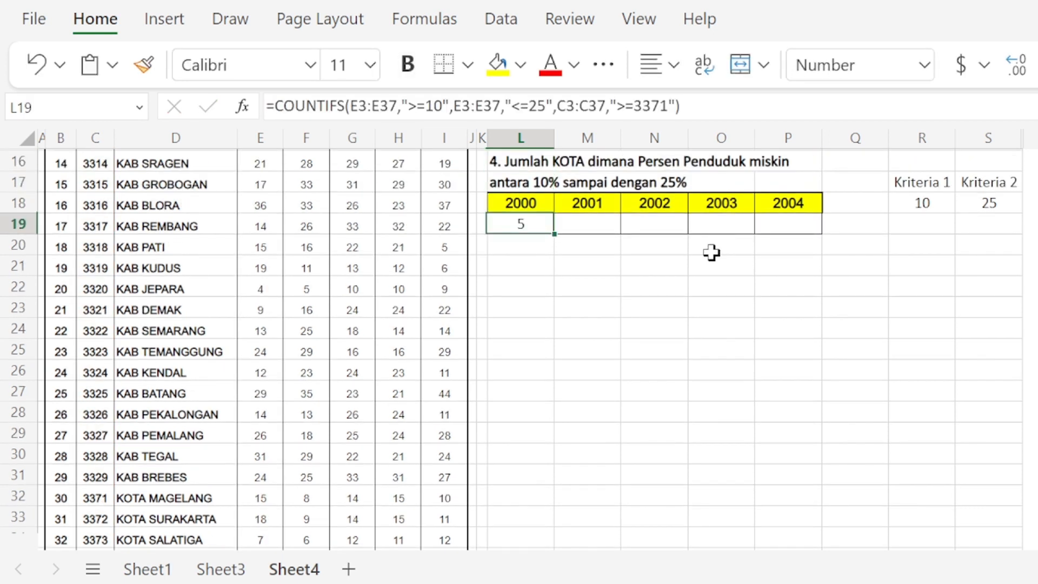
Step: Check the 2000 percentages of the KOTA rows in E32:E37 against the 10 to 25 range
scroll(711, 253, "down", 4)
scroll(711, 253, "up", 4)
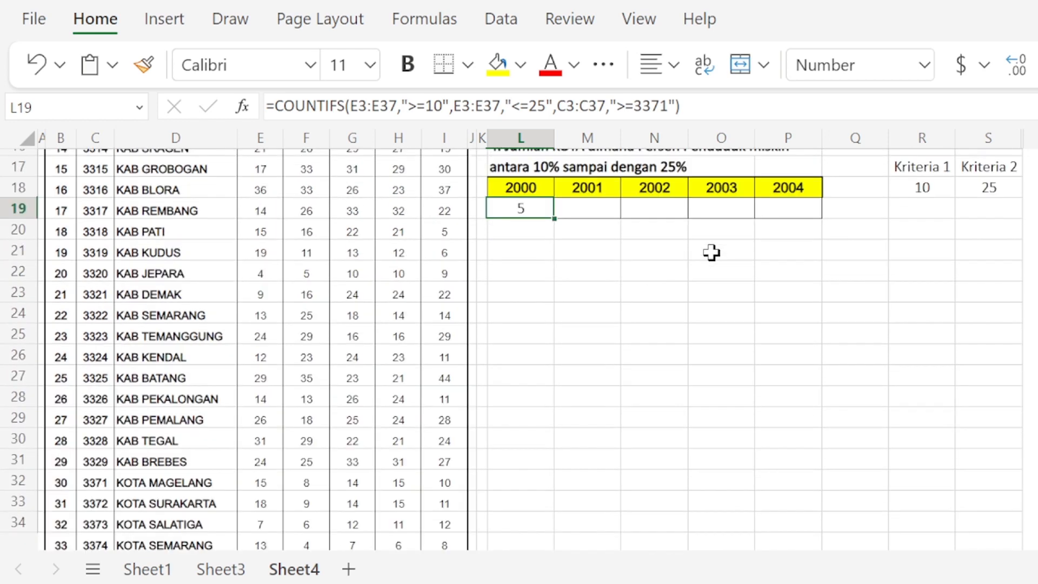
scroll(712, 253, "down", 2)
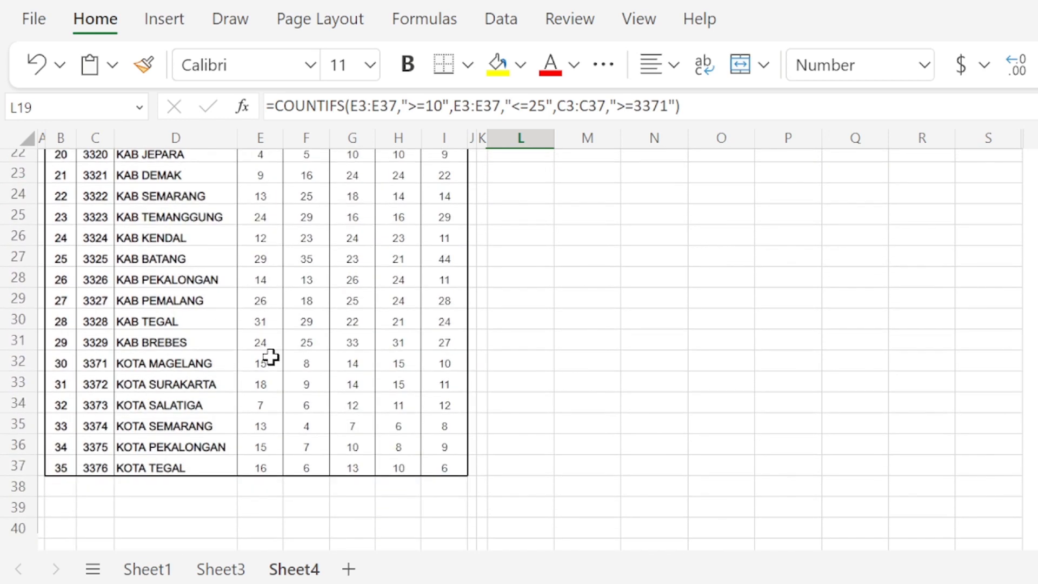
left_click(266, 367)
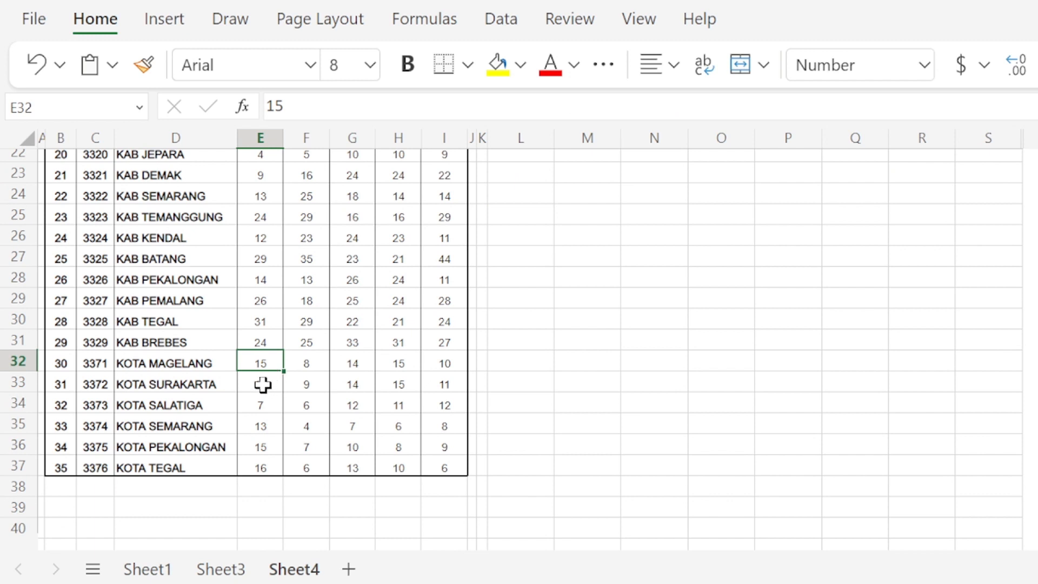
left_click(266, 384)
left_click(264, 423)
left_click(267, 447)
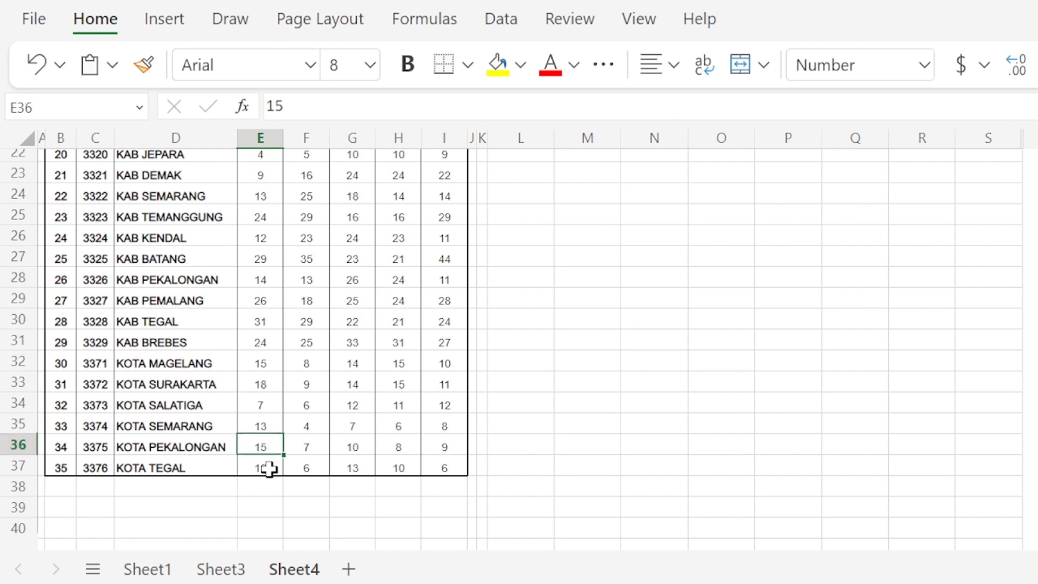
left_click(268, 467)
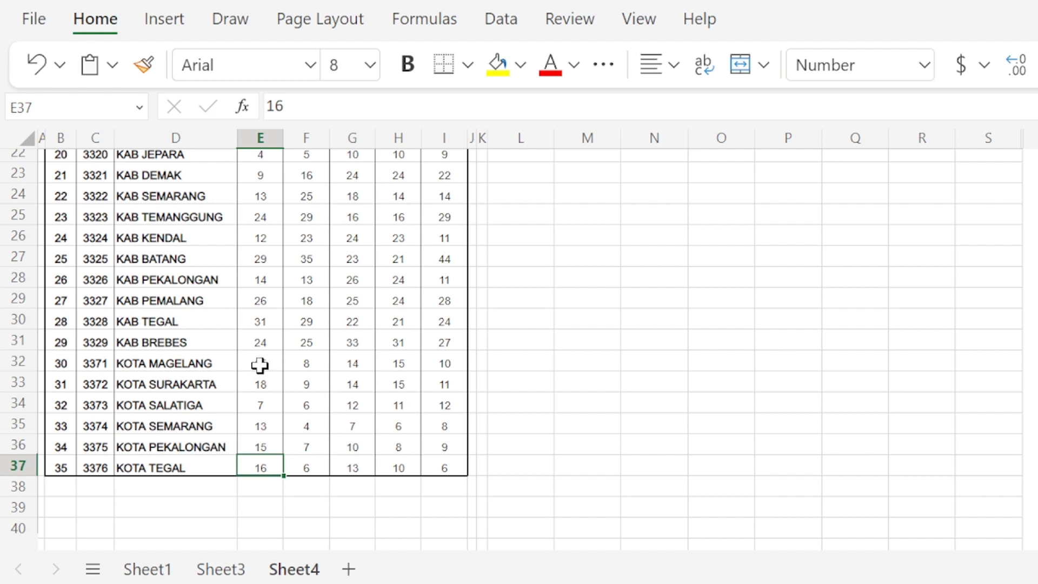
left_click_drag(260, 365, 262, 470)
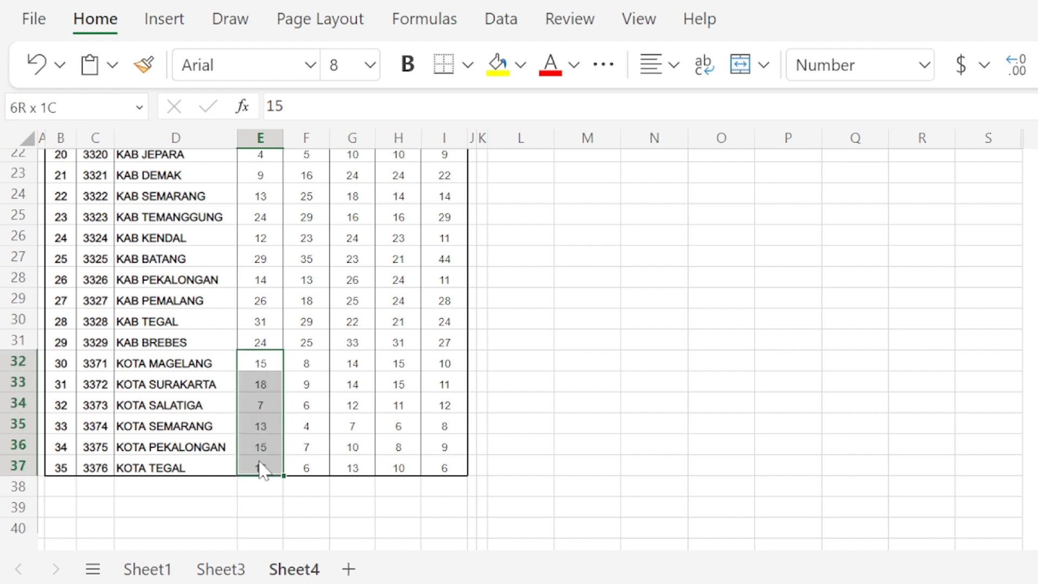
left_click(262, 409)
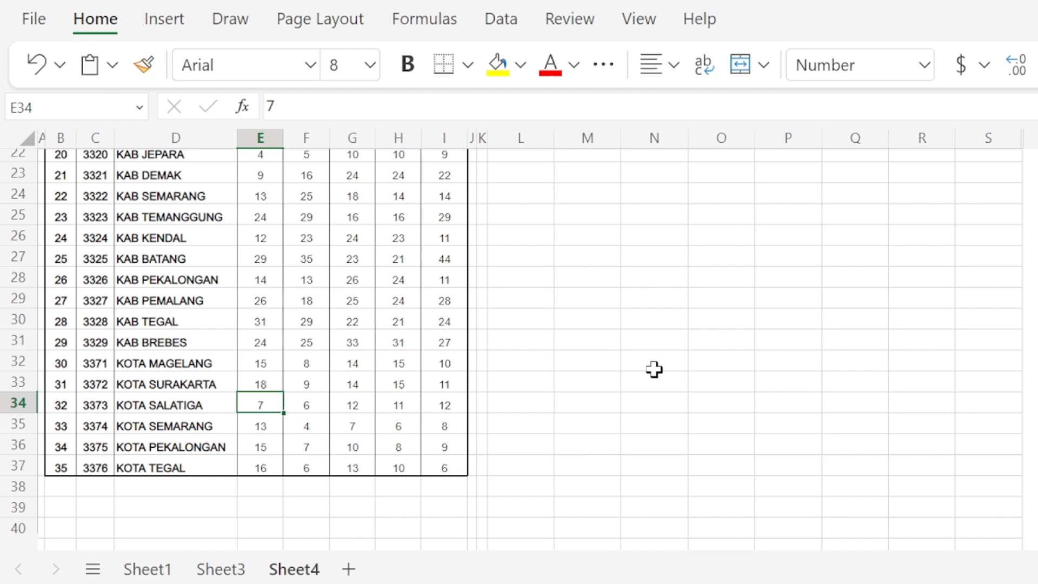
Step: Lock the Code column in the L19 formula by changing its third criteria range to $C3:$C37
scroll(654, 370, "up", 4)
left_click(525, 317)
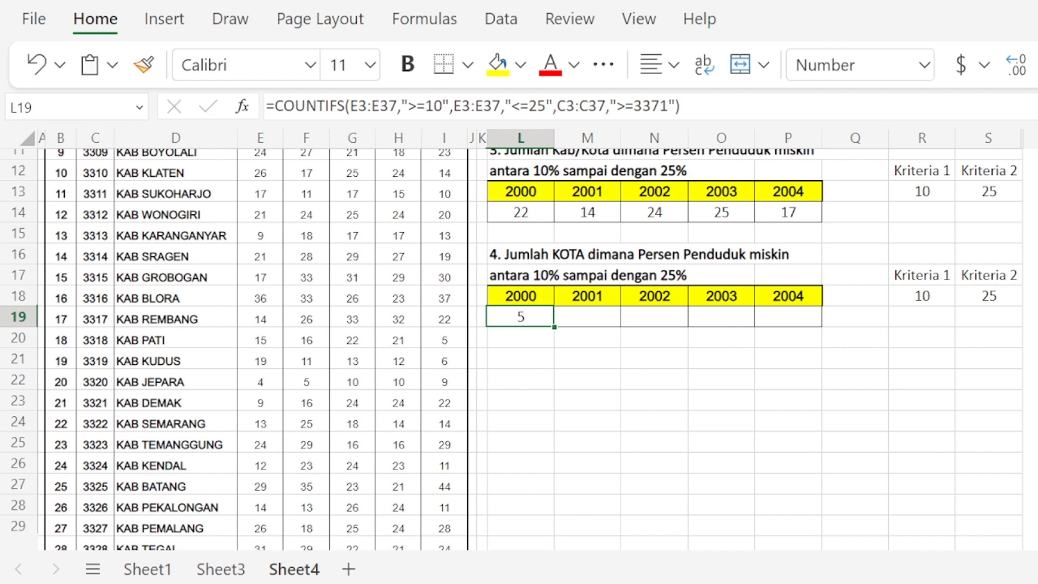
left_click(558, 106)
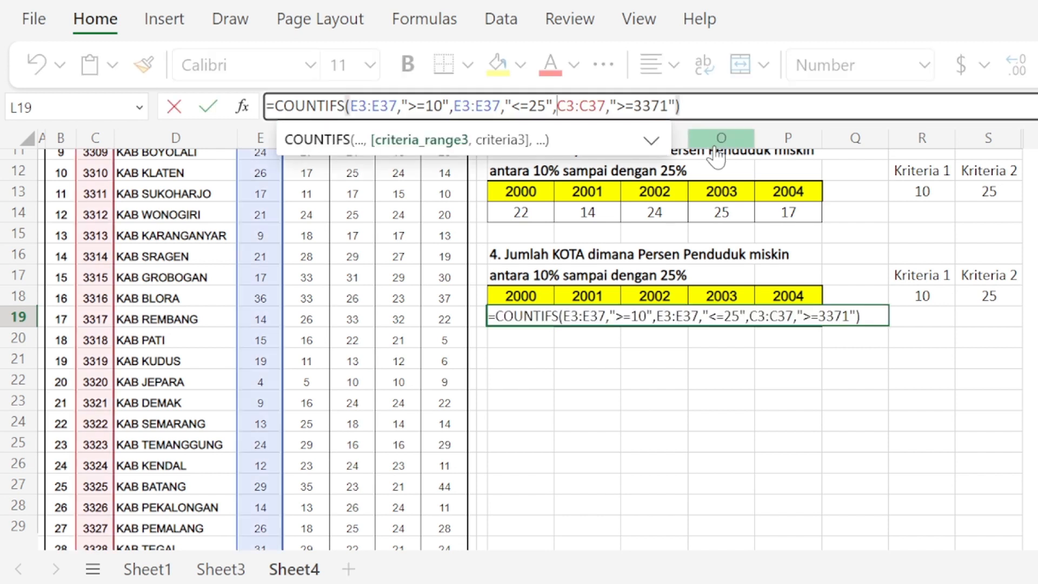
type("$")
key("Right")
key("Right")
key("Right")
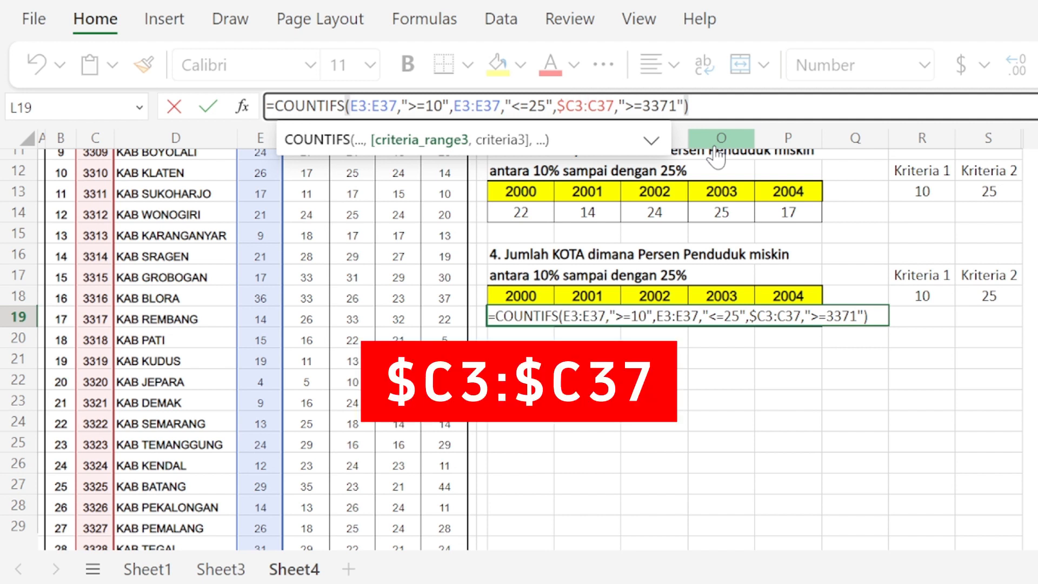
type("$")
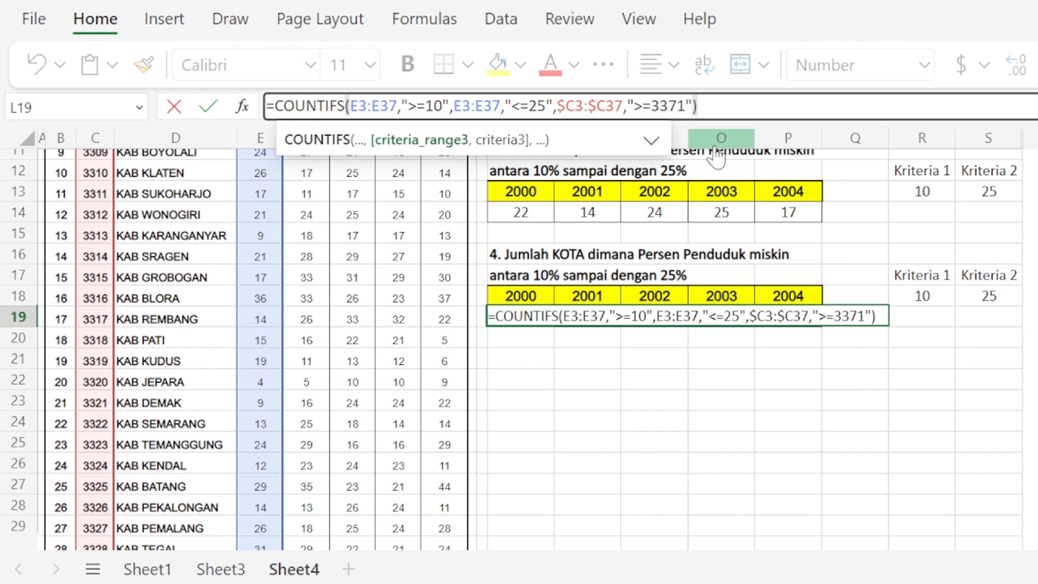
key("Return")
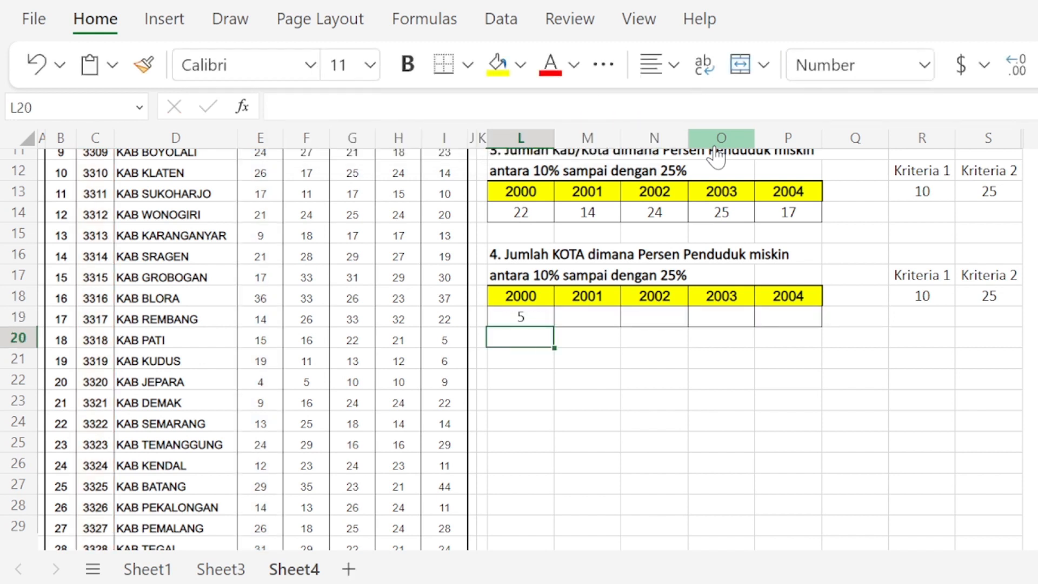
Step: Copy the L19 formula across M19:P19 for the years 2001 to 2004
key("Up")
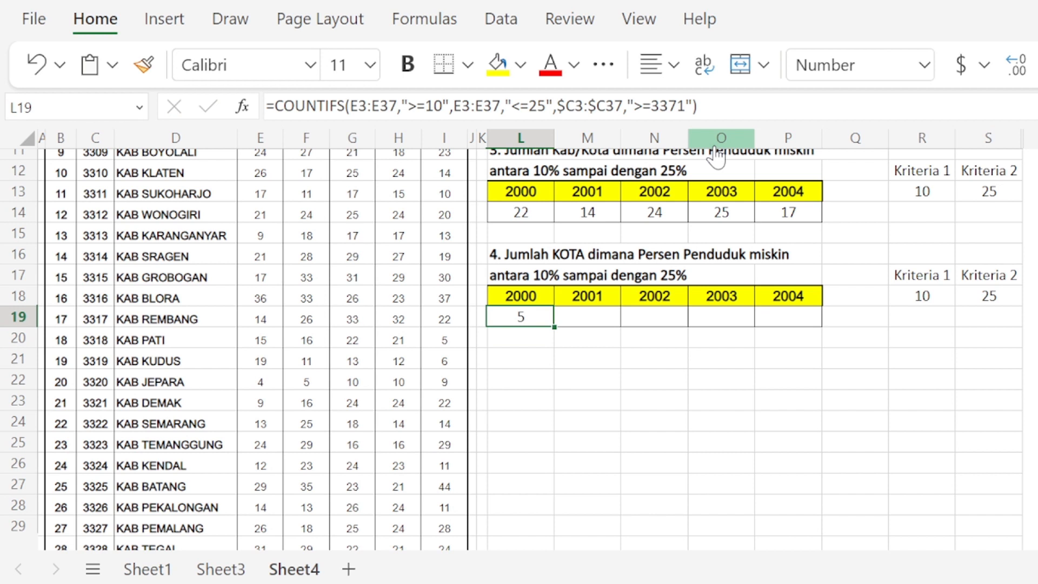
key("ctrl+c")
key("shift+Right")
key("shift+Right")
key("shift+Right")
key("shift+Right")
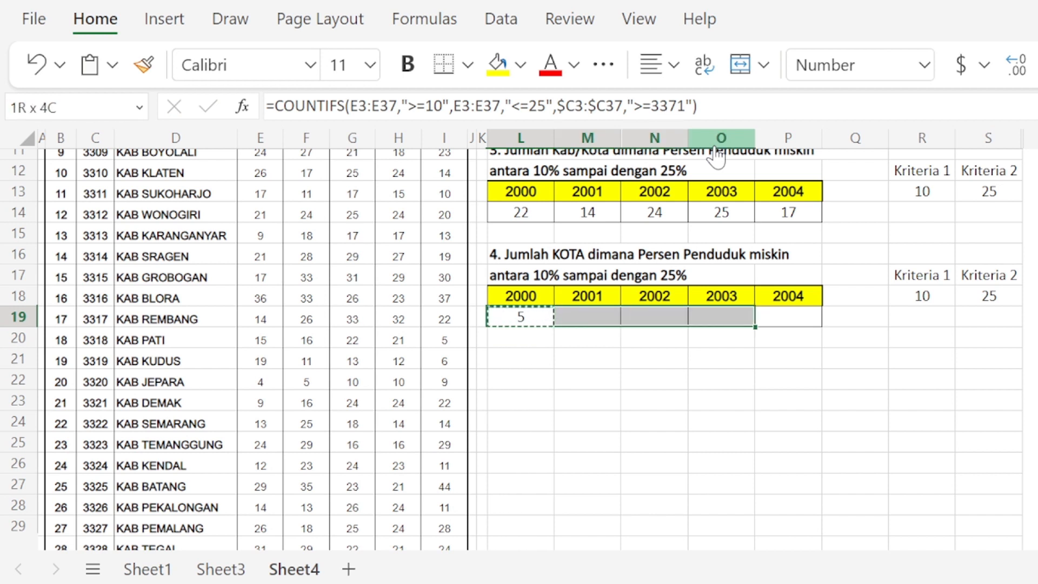
key("ctrl+v")
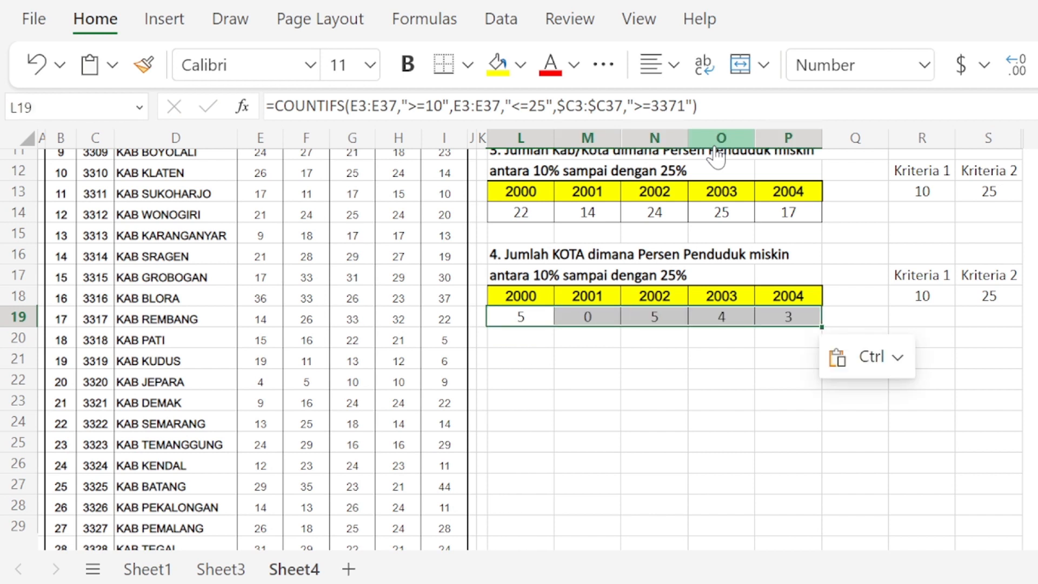
key("Right")
key("Right")
key("Right")
key("Right")
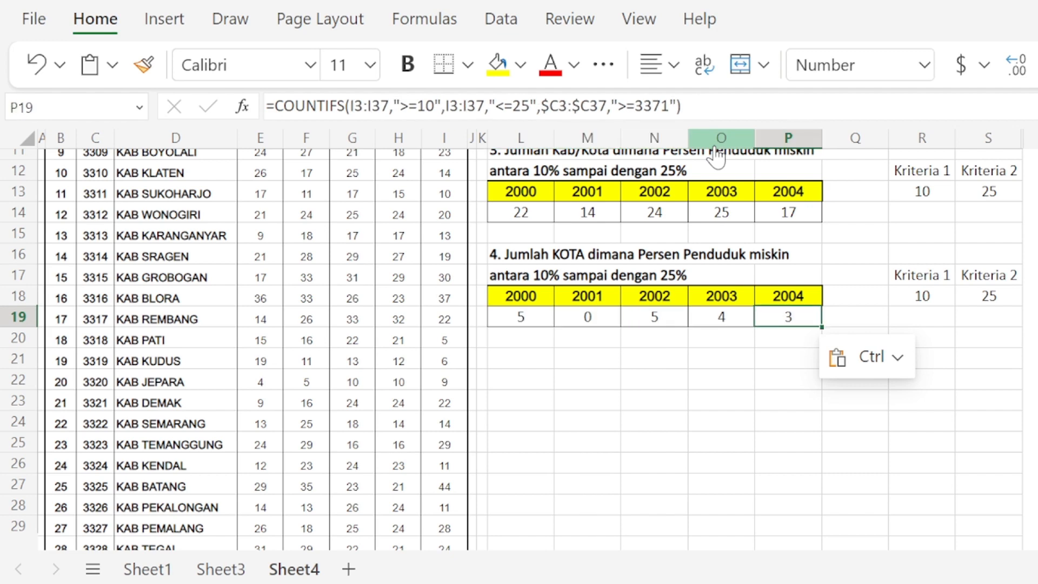
Step: Review the 2000 formula of each summary table in L5, L9 and L14, and open the L19 formula for inspection
key("Up")
key("Up")
key("Up")
key("Up")
key("Up")
key("Up")
key("Up")
key("Up")
key("Up")
key("Up")
key("Up")
key("Up")
key("Up")
key("Up")
key("Up")
key("Up")
key("Up")
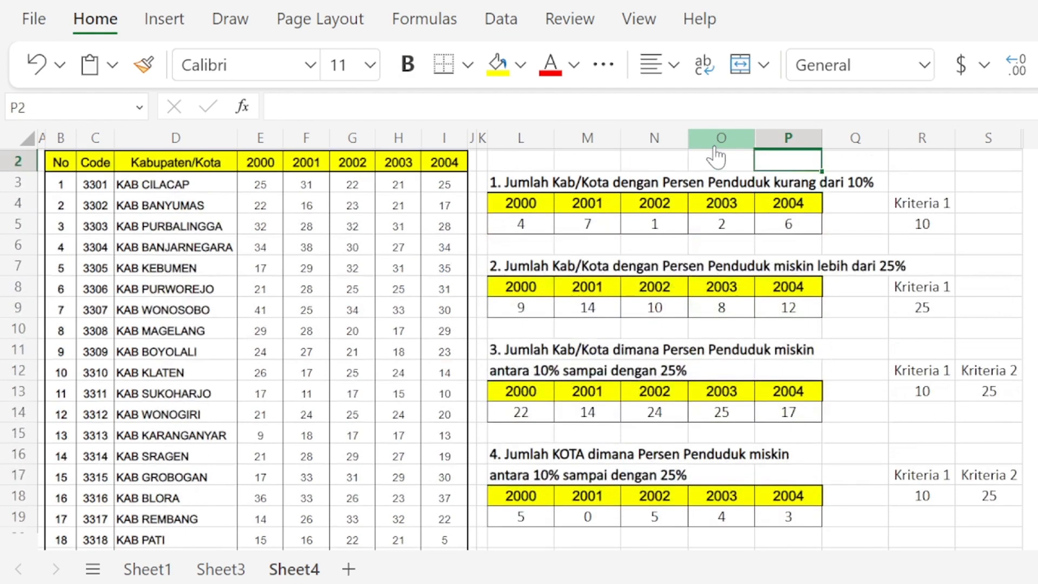
key("Up")
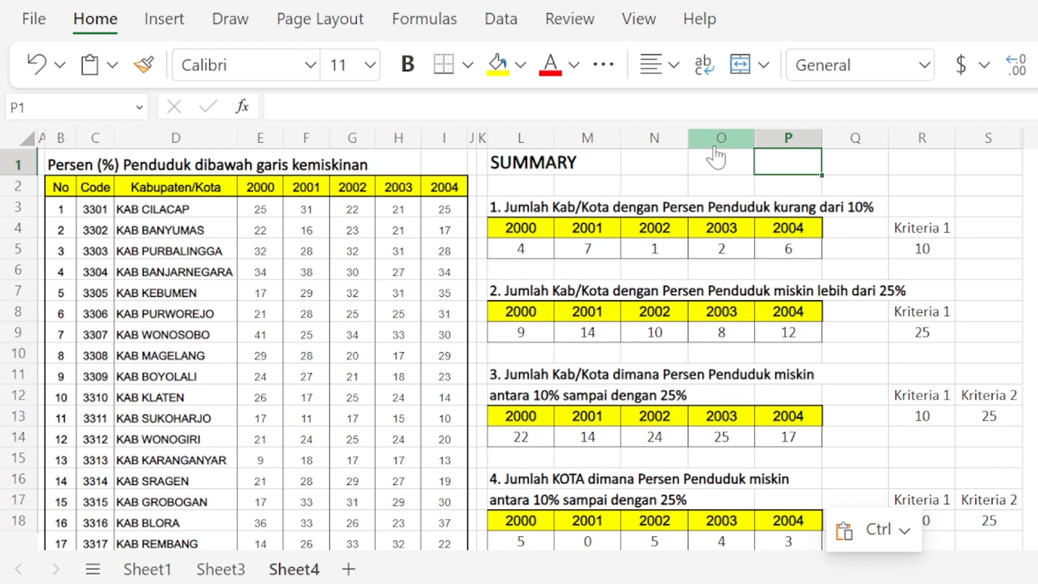
key("Down")
key("Down")
key("Down")
key("Down")
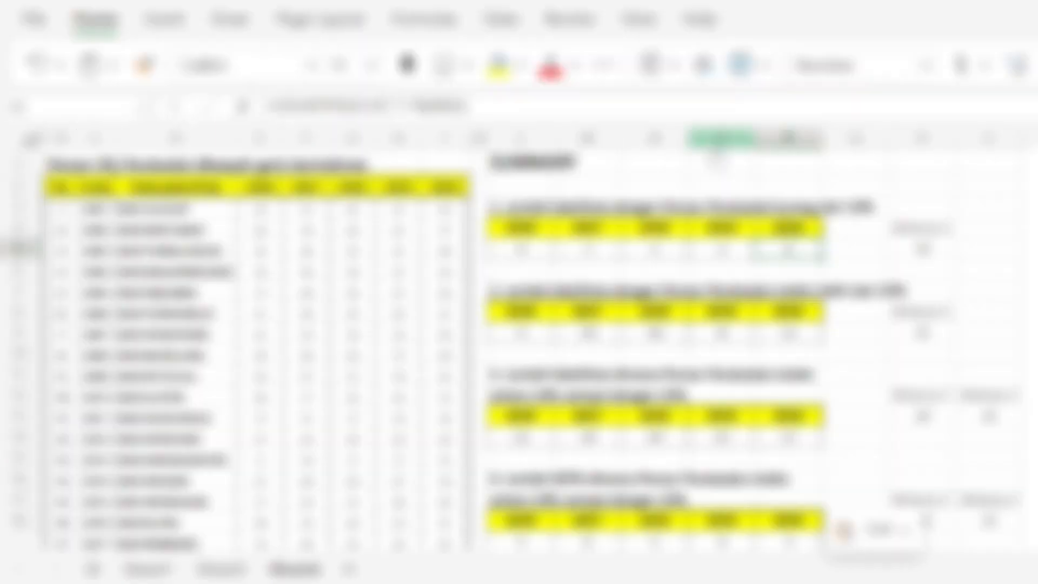
key("Left")
key("Left")
key("Left")
key("Left")
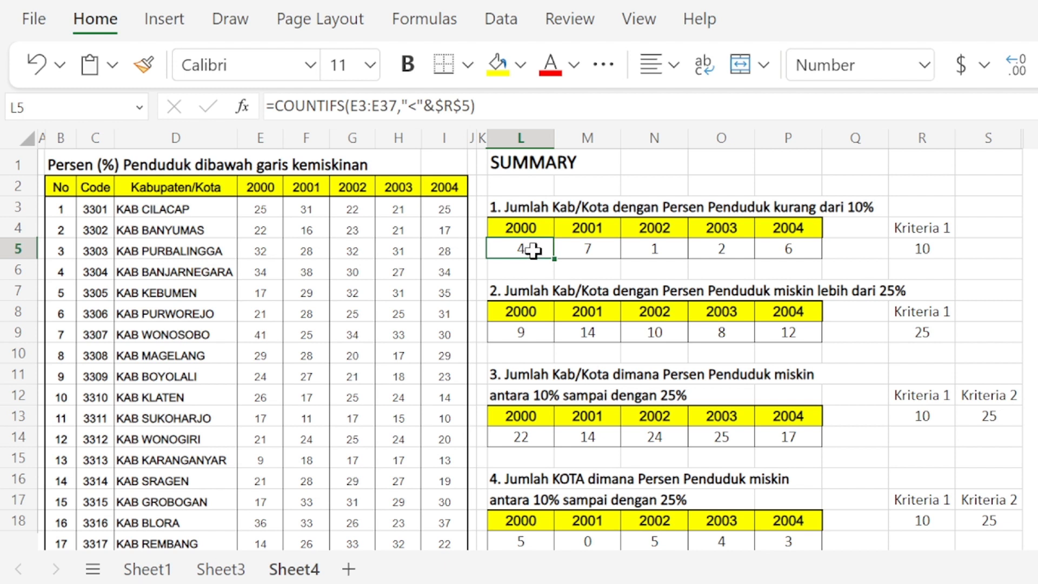
left_click(532, 329)
key("Down")
key("Down")
key("Down")
key("Down")
key("Down")
key("Down")
key("Down")
key("Down")
key("Down")
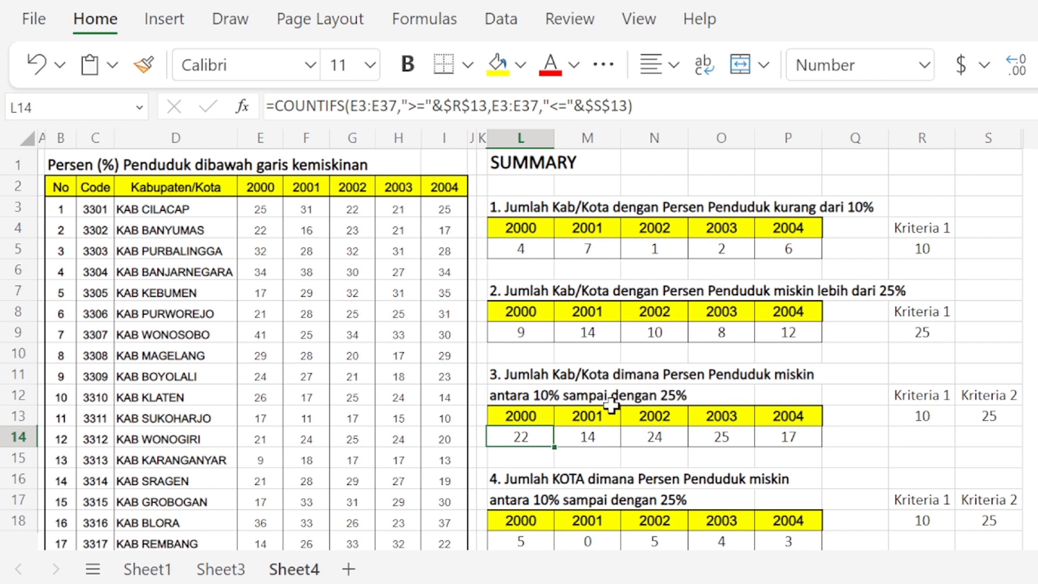
scroll(592, 384, "down", 2)
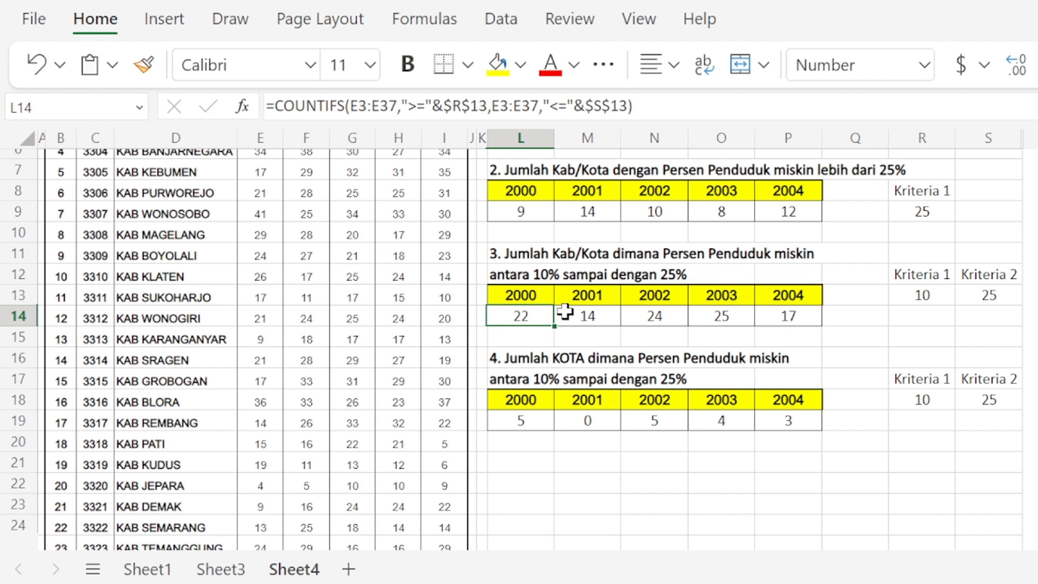
double_click(543, 315)
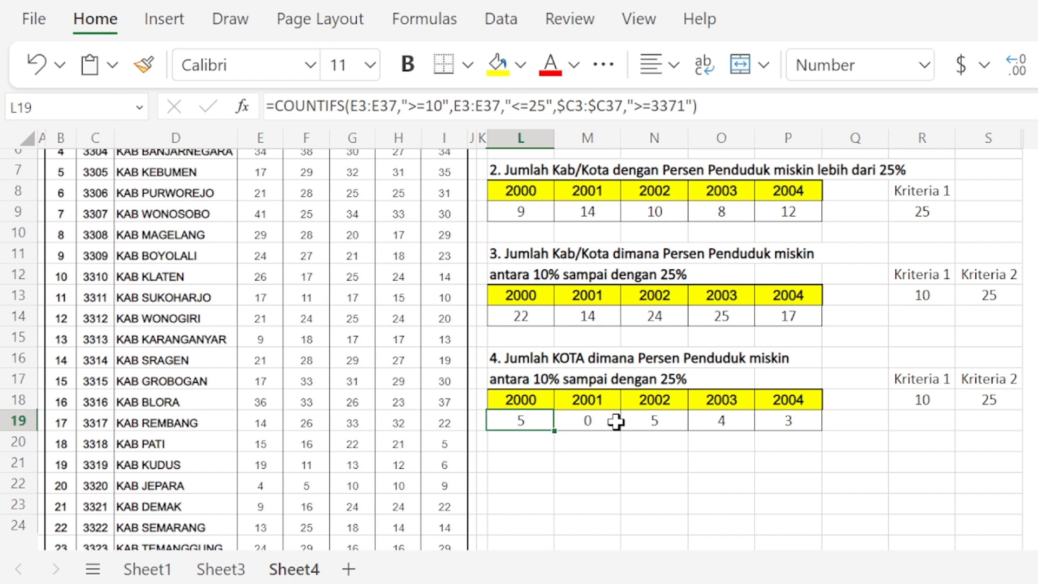
key("F2")
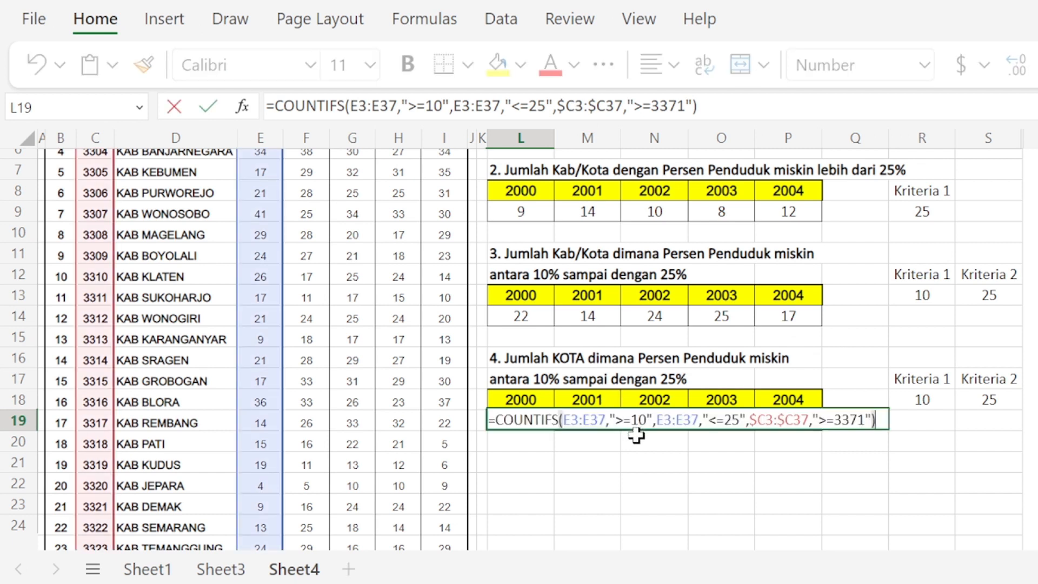